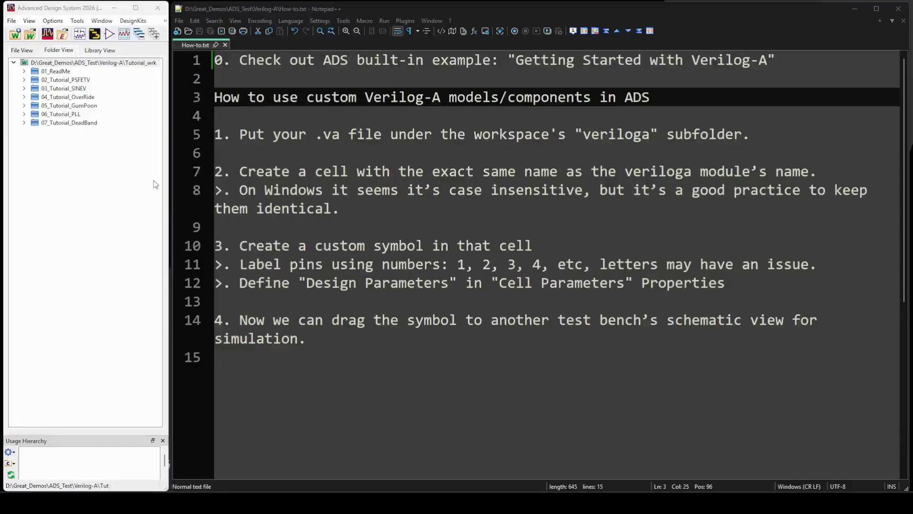
# Search the built-in ADS examples for "Verilog-A" and locate the "Getting Started with Verilog-A" workspace, Tutorial_wrk.
pyautogui.click(261, 74)
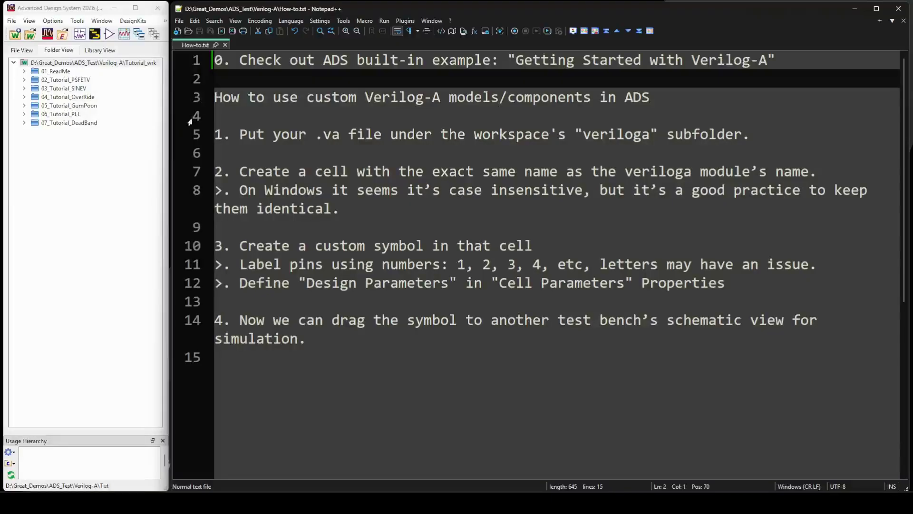
pyautogui.click(107, 170)
pyautogui.click(63, 36)
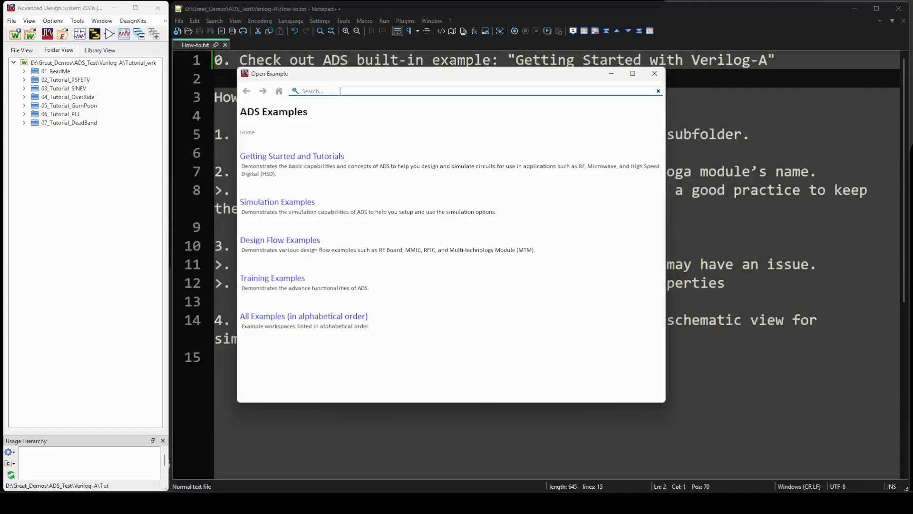
pyautogui.write('Verilog-A')
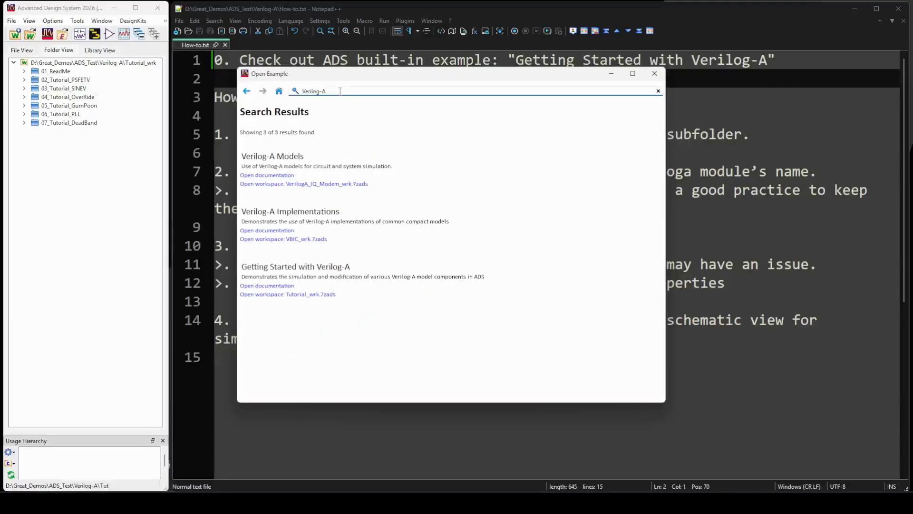
pyautogui.click(258, 270)
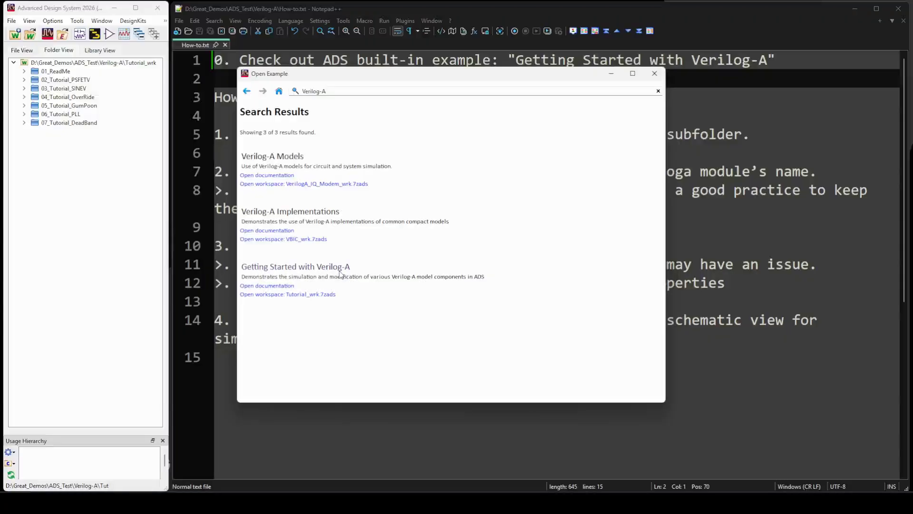
pyautogui.click(307, 294)
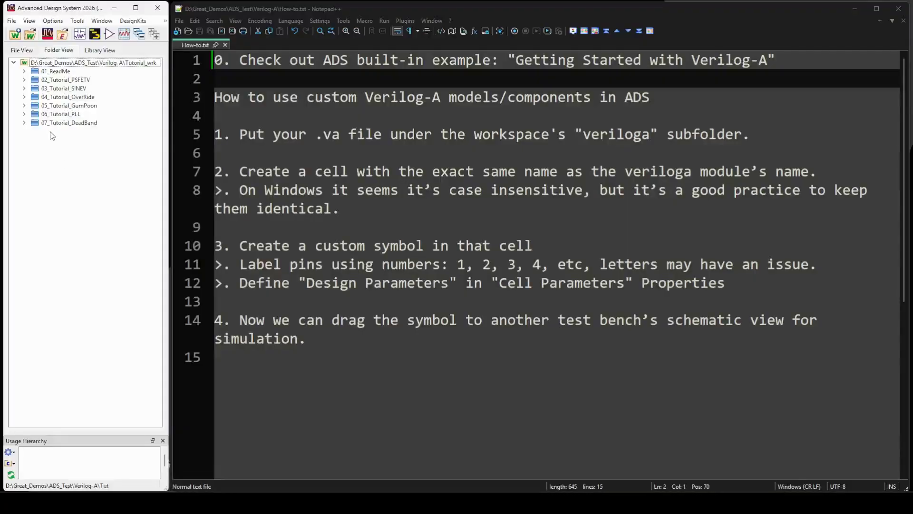
# Expand the 06_Tutorial_PLL, 05_Tutorial_GumPoon and 04_Tutorial_OverRide folders in the workspace tree.
pyautogui.click(25, 116)
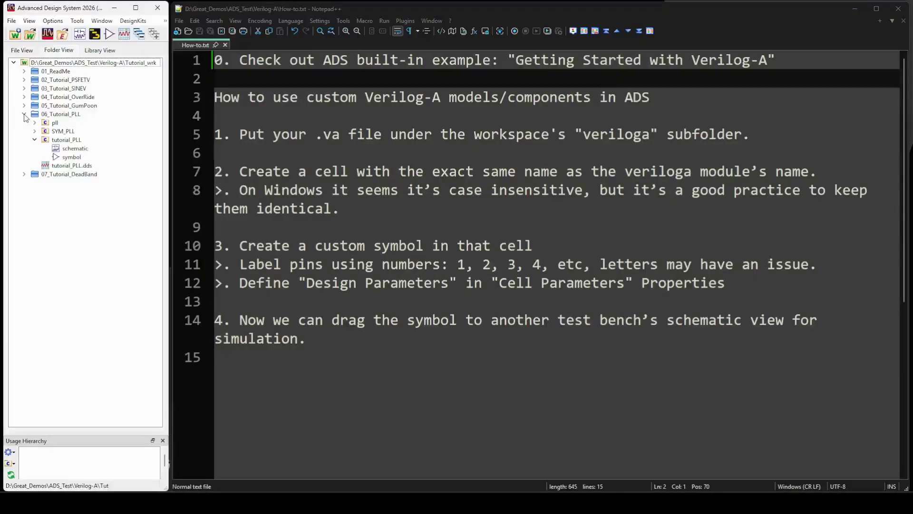
pyautogui.click(24, 105)
pyautogui.click(24, 98)
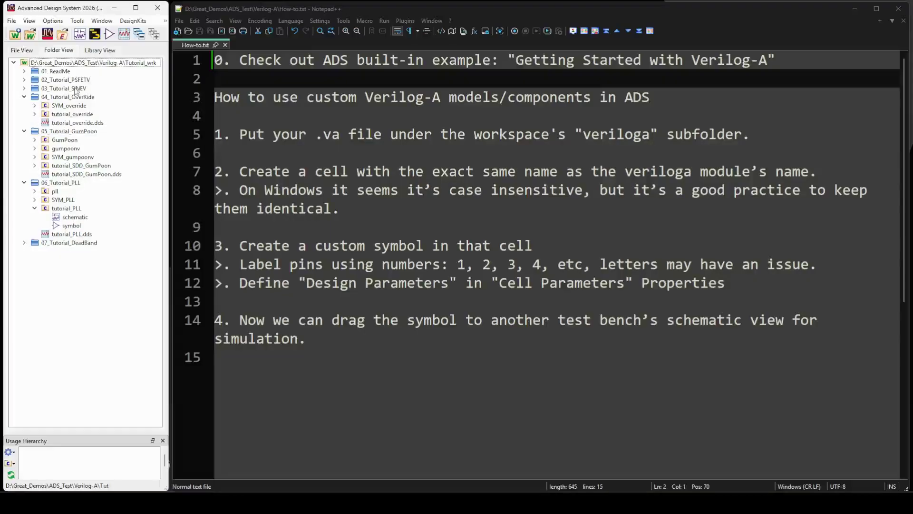
pyautogui.click(291, 120)
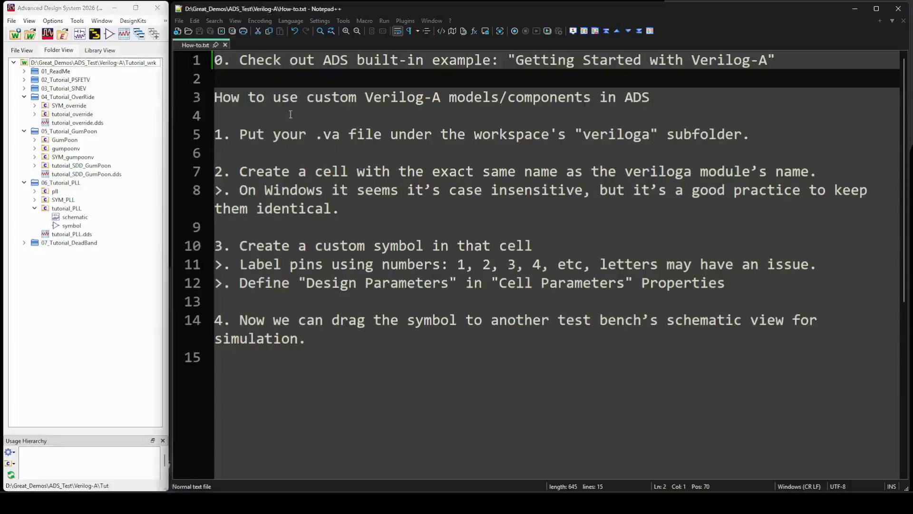
# Explore the Tutorial_wrk workspace in the file system, open its veriloga subfolder and select pll_system.va.
pyautogui.click(231, 134)
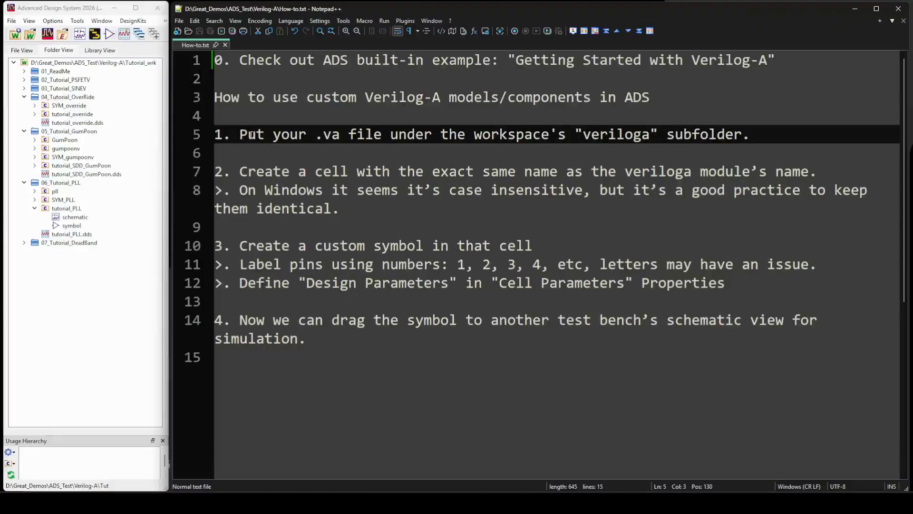
pyautogui.click(119, 65)
pyautogui.rightClick(119, 65)
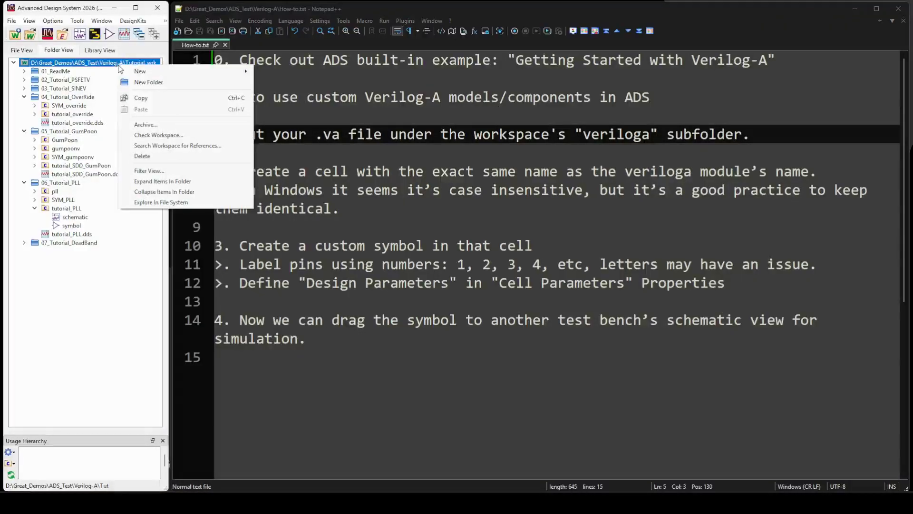
pyautogui.click(132, 202)
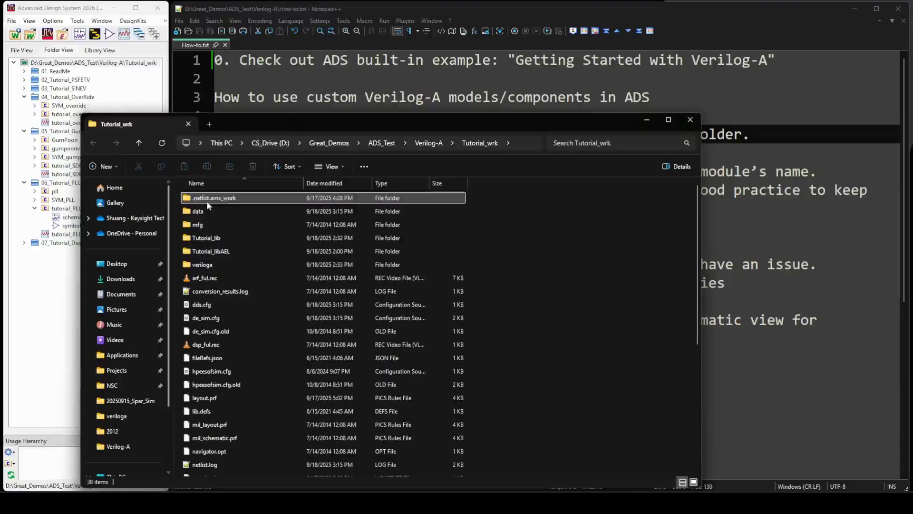
pyautogui.click(238, 264)
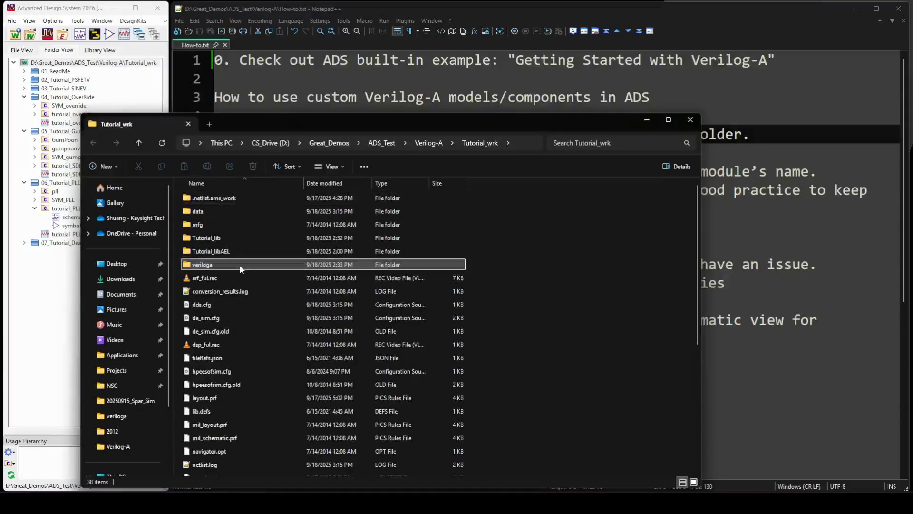
pyautogui.doubleClick(212, 266)
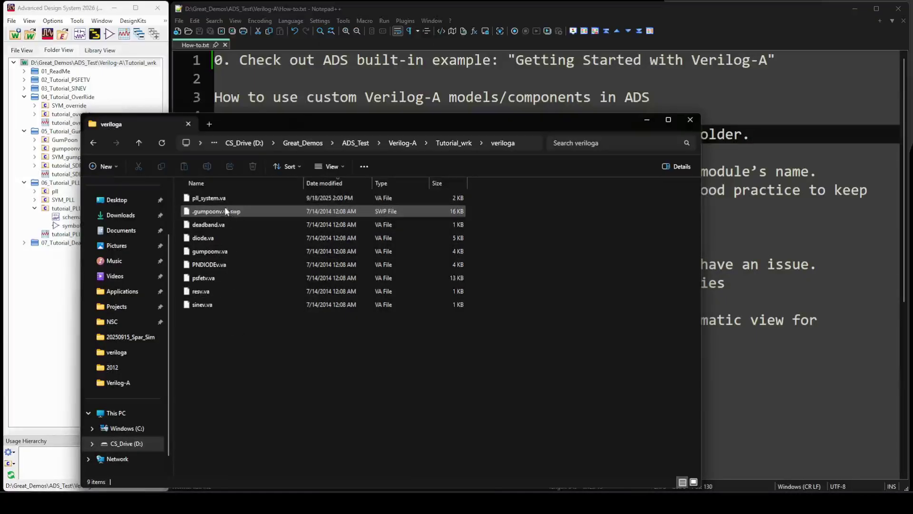
pyautogui.click(196, 199)
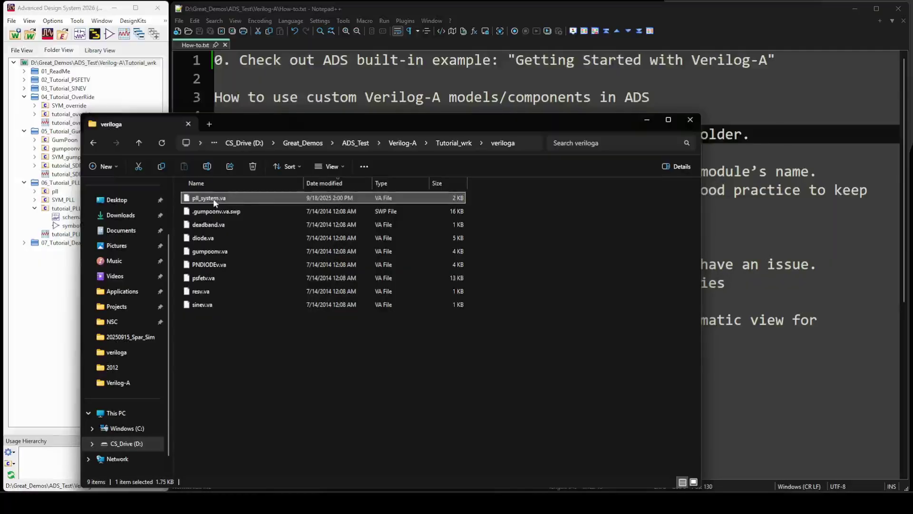
# Expand the pll cell, view its symbol with the numbered pins, and close the symbol view.
pyautogui.click(55, 192)
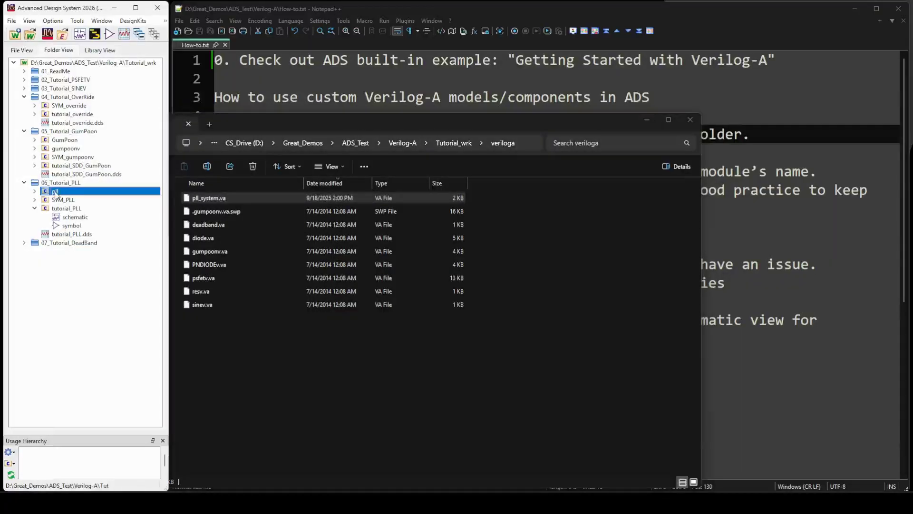
pyautogui.doubleClick(54, 191)
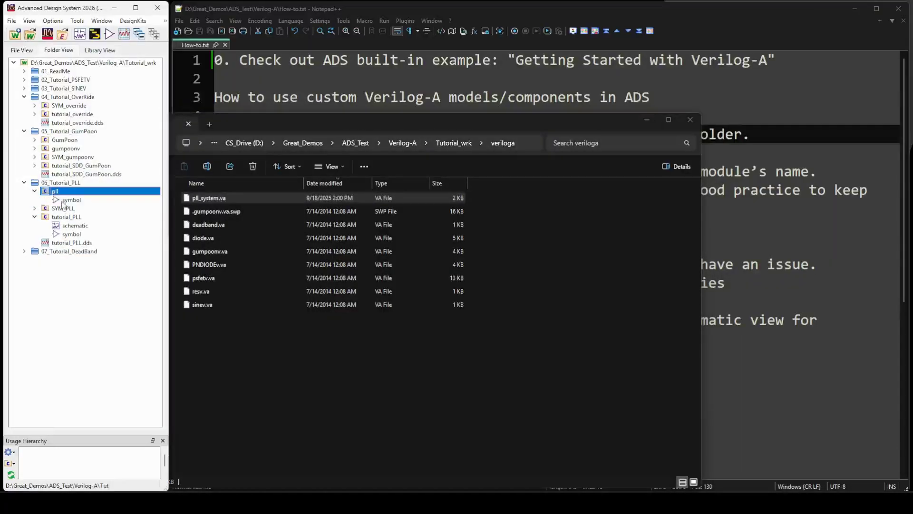
pyautogui.doubleClick(69, 200)
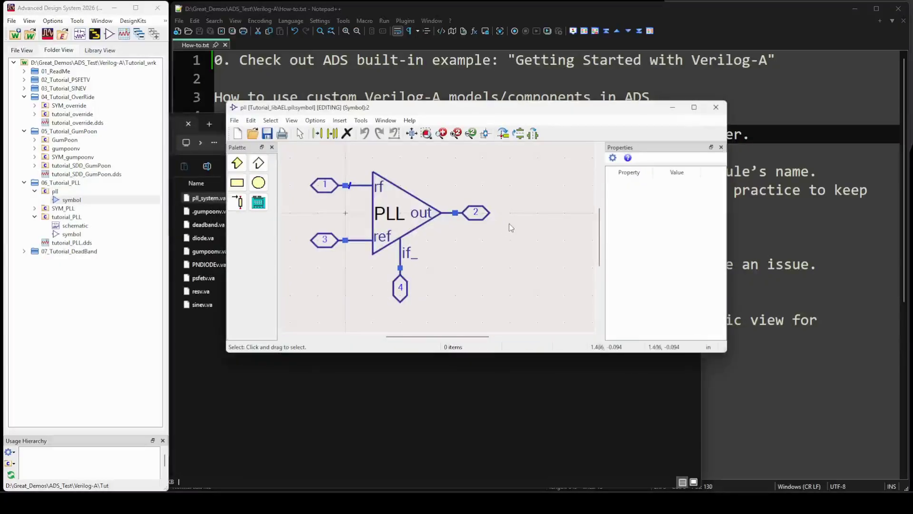
pyautogui.click(716, 107)
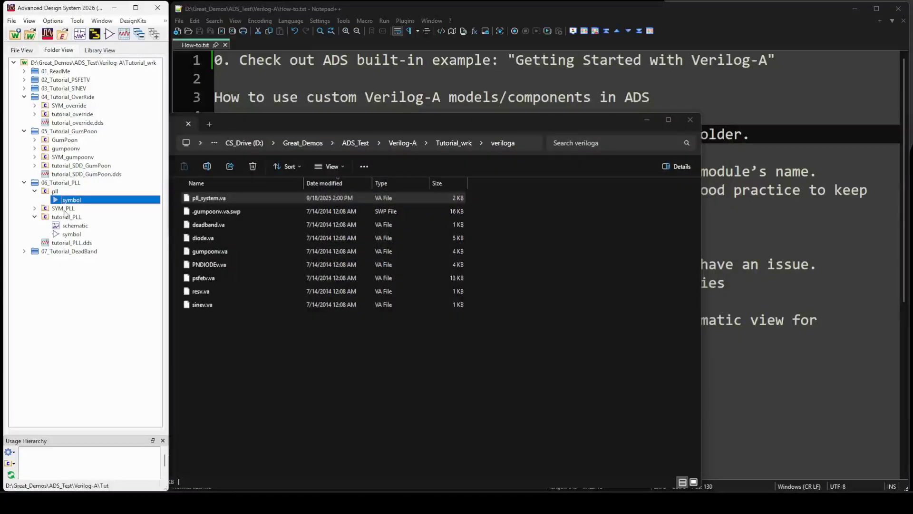
# Expand the SYM_PLL cell and open the schematic view of the tutorial_PLL cell.
pyautogui.doubleClick(61, 208)
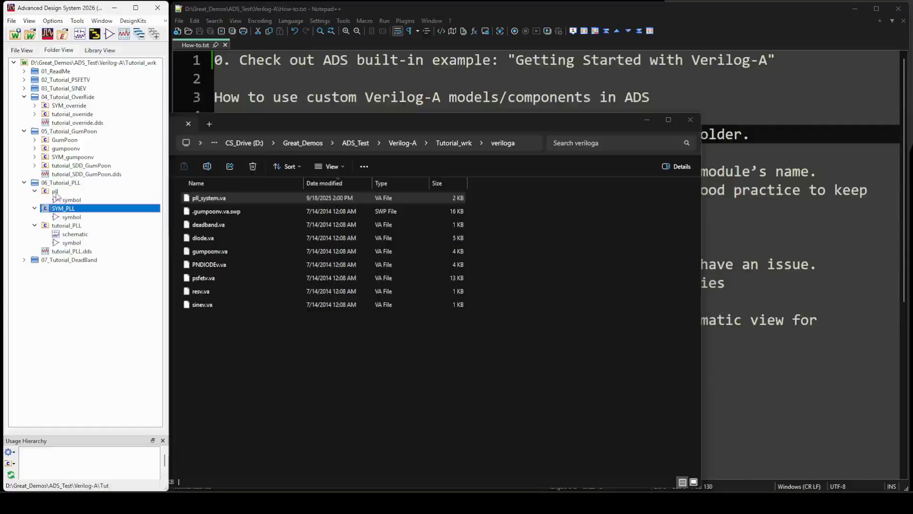
pyautogui.click(71, 234)
pyautogui.doubleClick(72, 234)
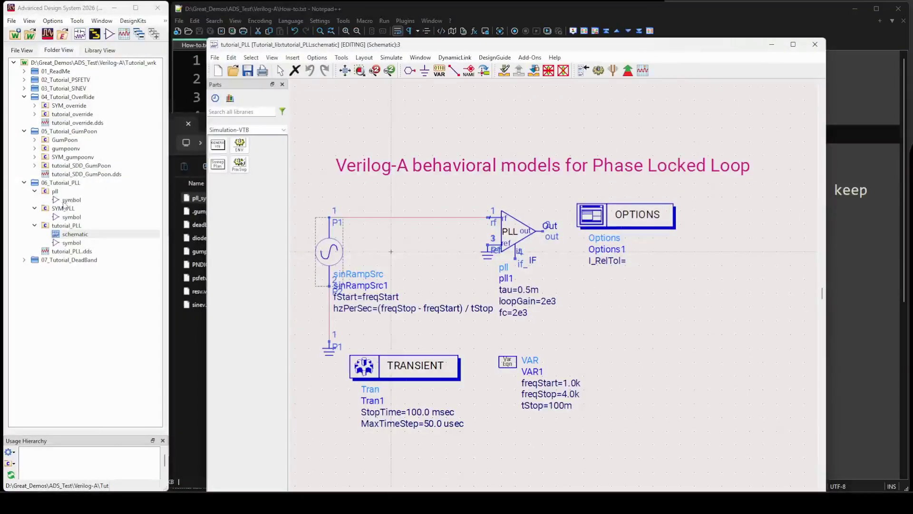
# Place a trial instance of the pll symbol in the schematic's empty area below OPTIONS, and delete it.
pyautogui.click(66, 201)
pyautogui.moveTo(671, 317); pyautogui.dragTo(667, 321)
pyautogui.click(658, 319)
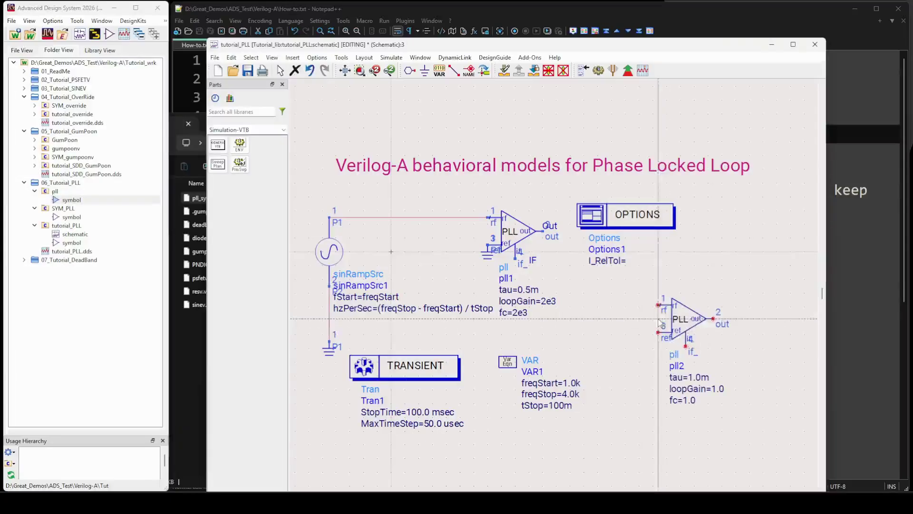
pyautogui.press('Escape')
pyautogui.click(675, 331)
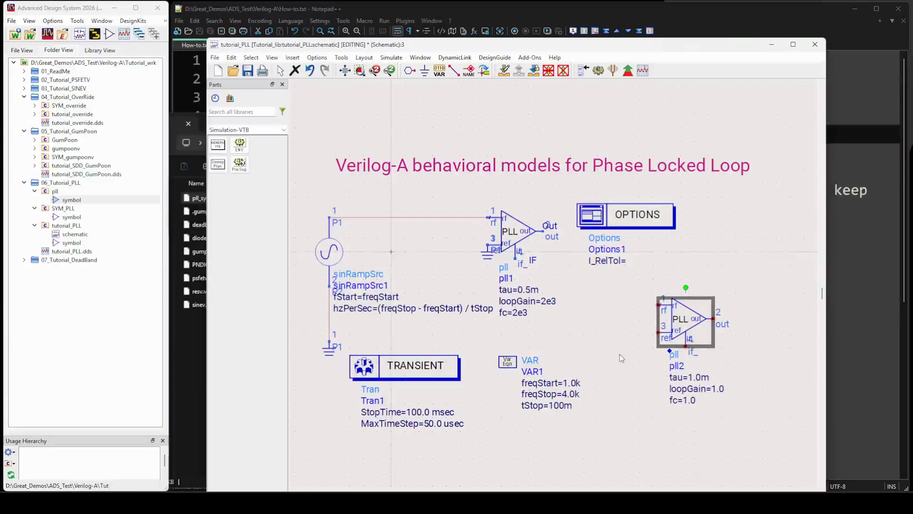
pyautogui.press('Delete')
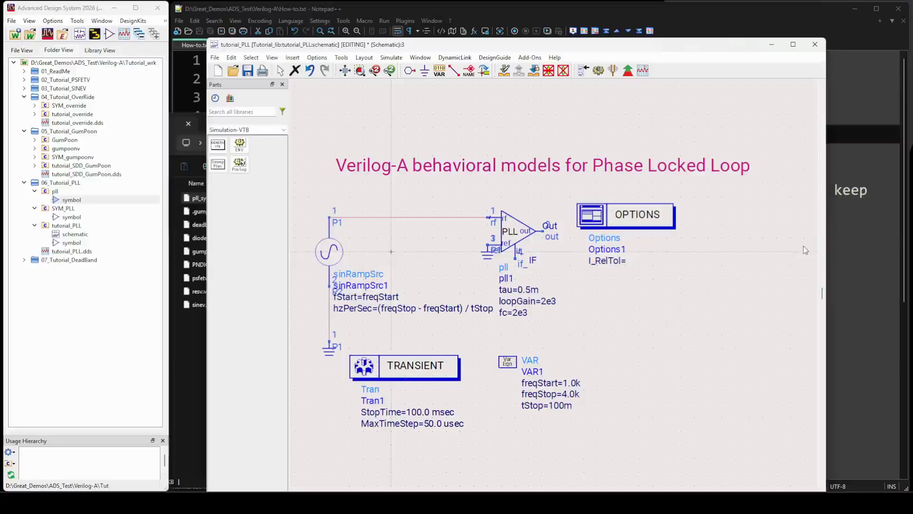
# Review the cell-naming rule in the How-to.txt notes and compare it with the pll cell in the workspace.
pyautogui.click(856, 227)
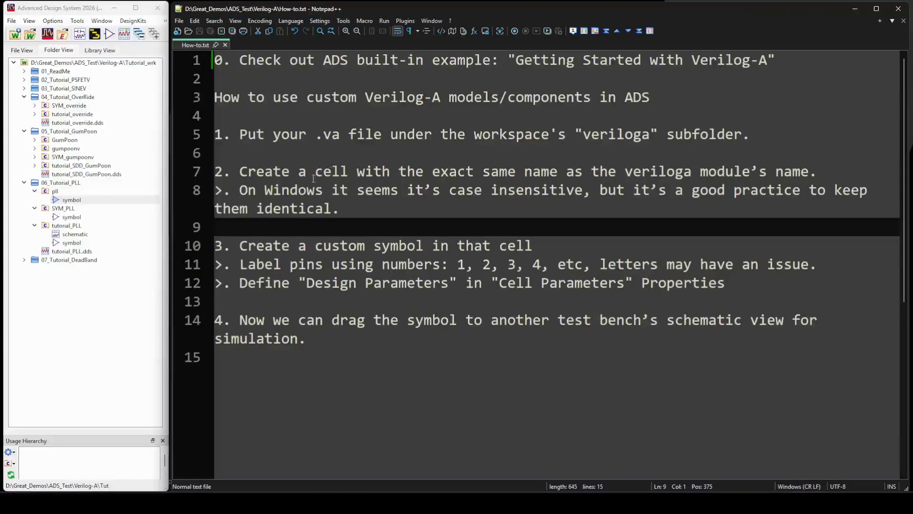
pyautogui.click(373, 176)
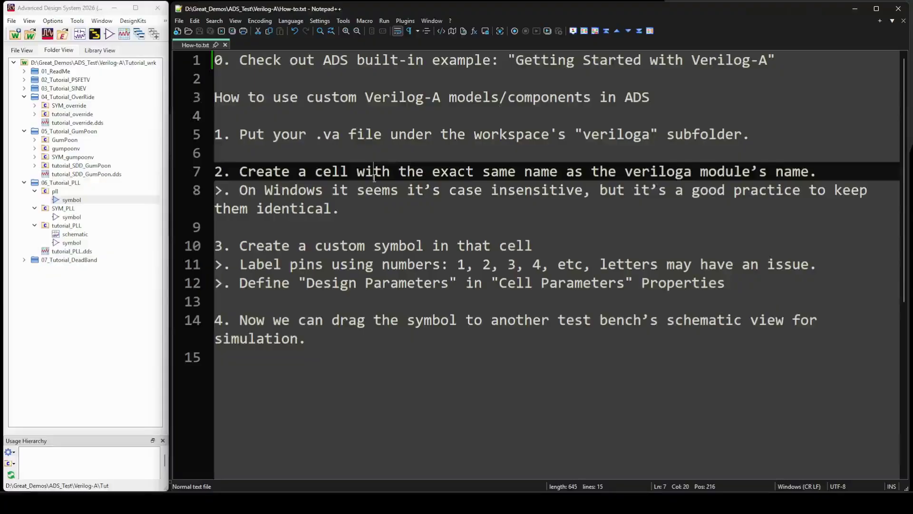
pyautogui.doubleClick(331, 174)
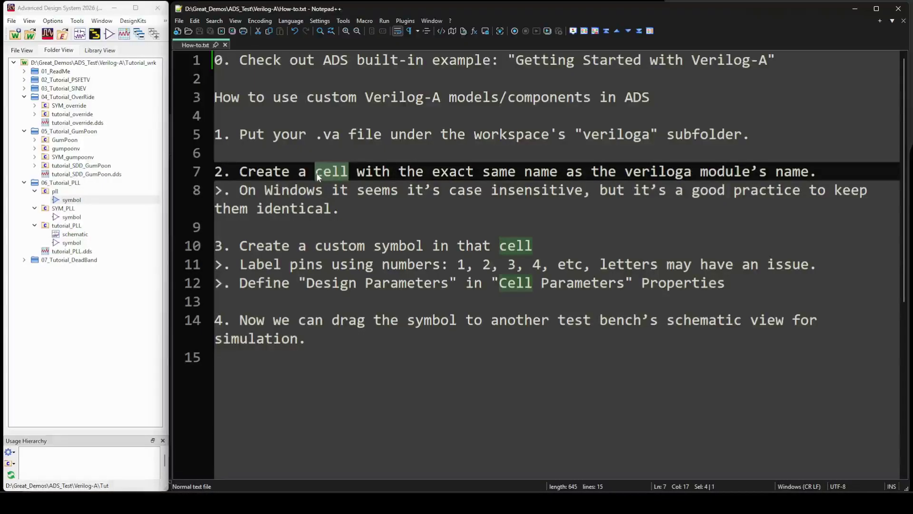
pyautogui.doubleClick(713, 171)
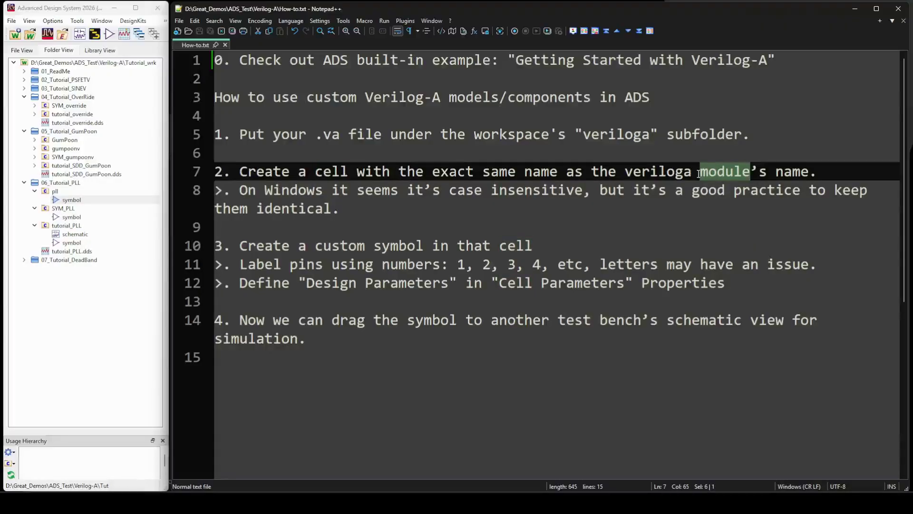
pyautogui.click(55, 192)
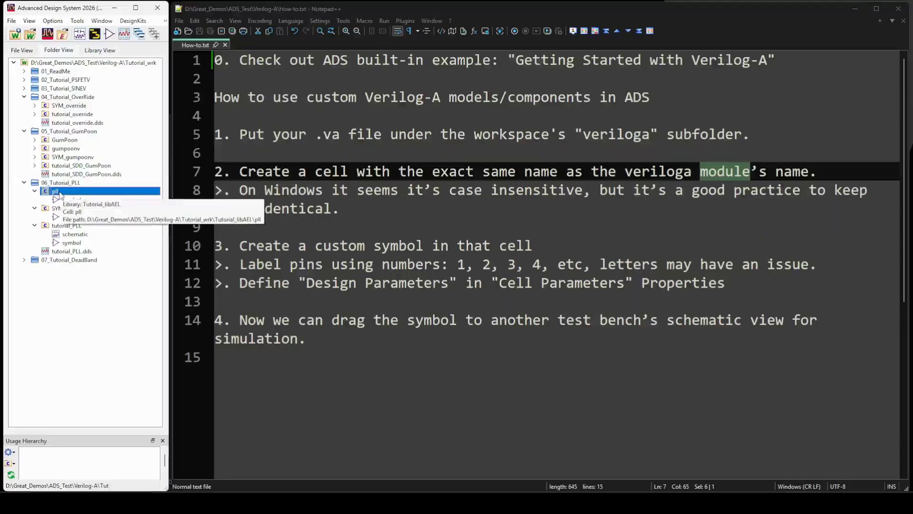
# Return to the veriloga folder in File Explorer and open pll_system.va in Notepad++.
pyautogui.hotkey('alt', 'Tab')
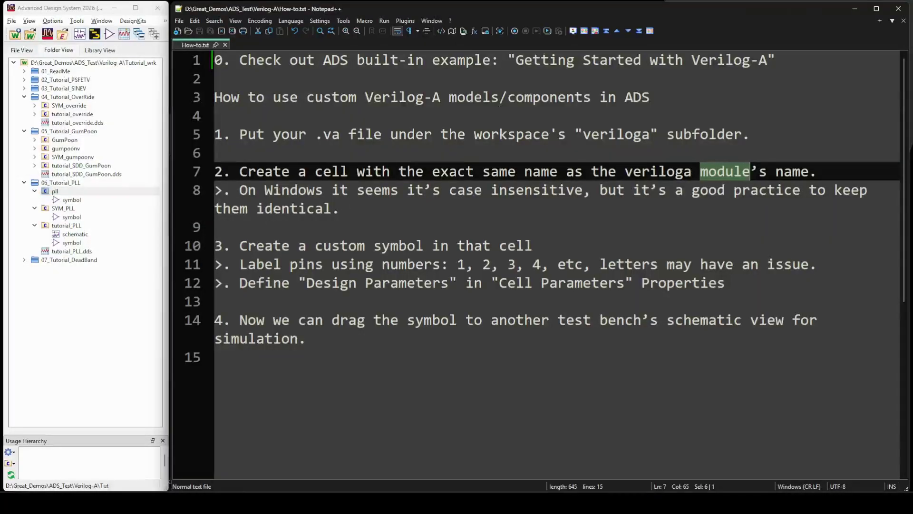
pyautogui.hotkey('alt', 'Tab')
pyautogui.click(319, 329)
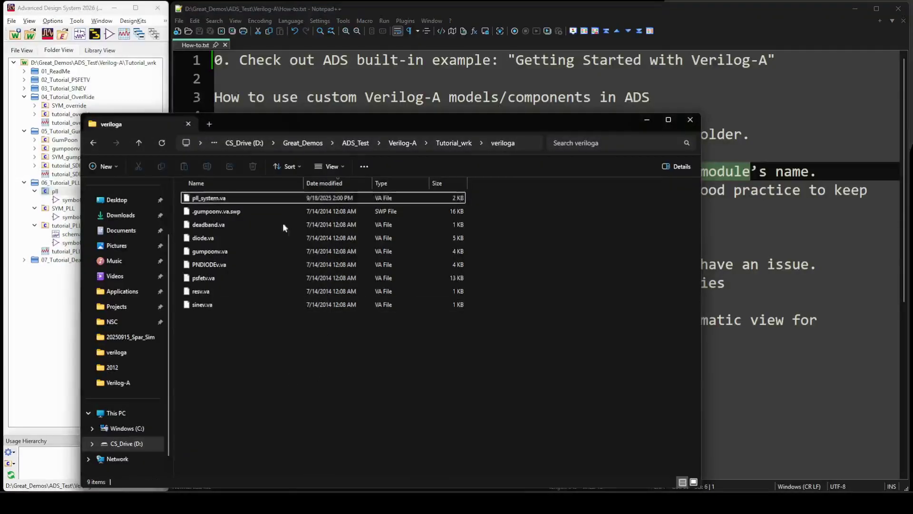
pyautogui.click(211, 200)
pyautogui.rightClick(215, 198)
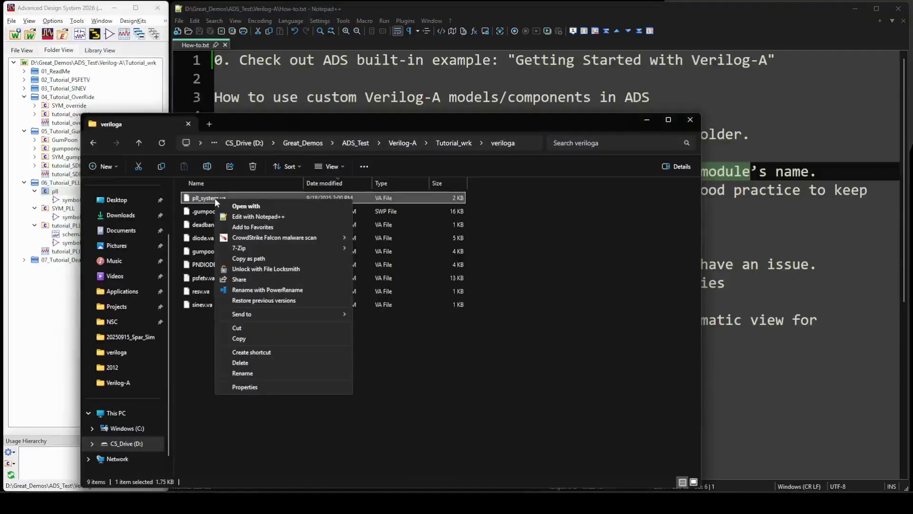
pyautogui.click(244, 216)
# Examine the vco, phaseDetector and pll module names in pll_system.va and compare the pll module with the workspace's pll cell.
pyautogui.click(266, 173)
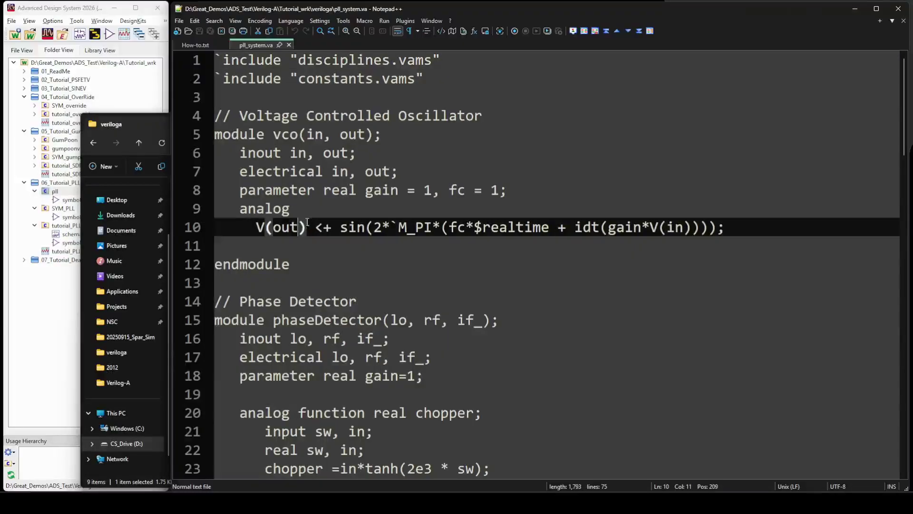
pyautogui.hotkey('ctrl', '-')
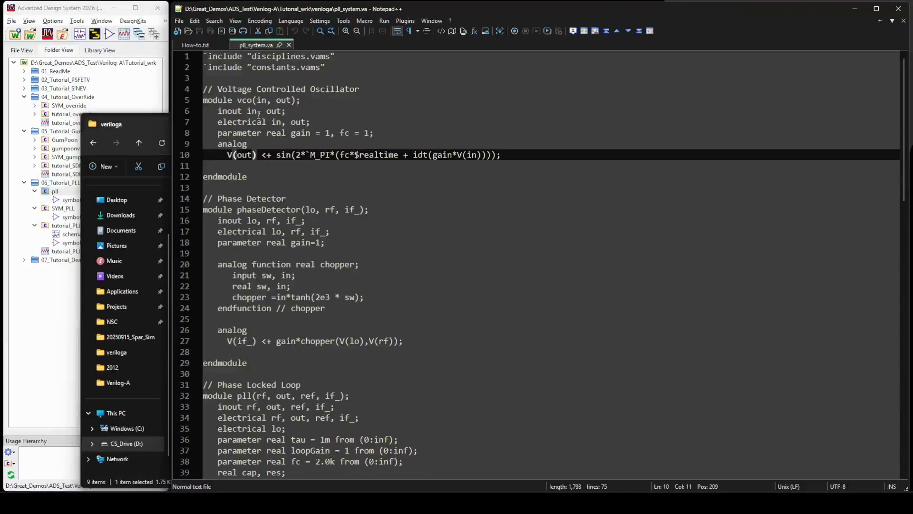
pyautogui.doubleClick(245, 101)
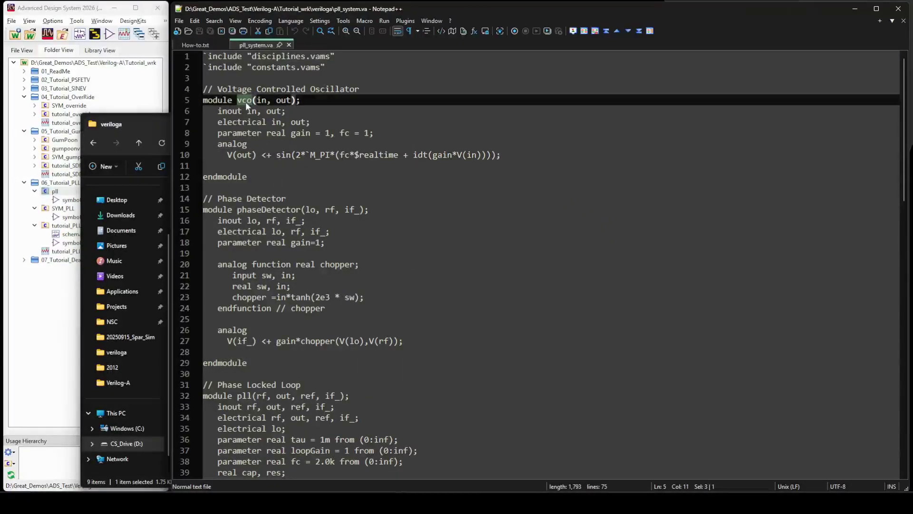
pyautogui.doubleClick(250, 210)
pyautogui.scroll(-4, 257, 275)
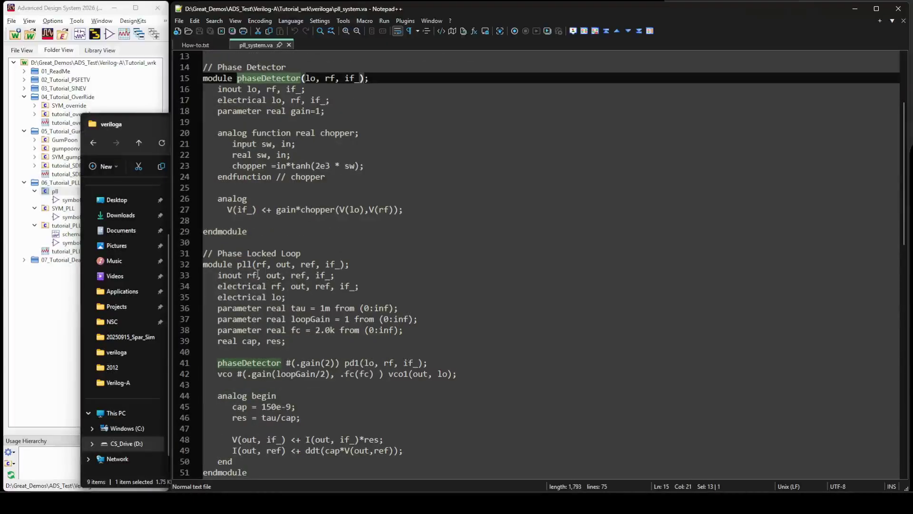
pyautogui.doubleClick(245, 265)
pyautogui.scroll(-3, 324, 264)
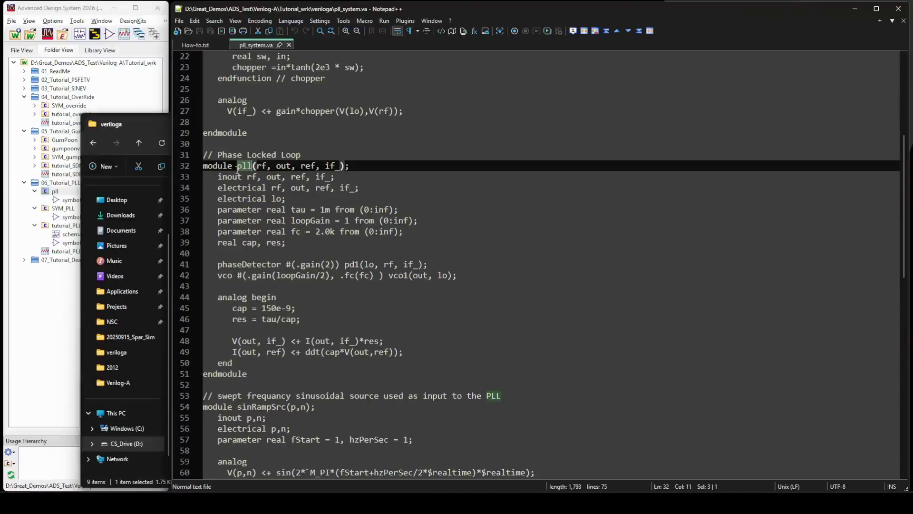
pyautogui.click(54, 192)
pyautogui.click(54, 193)
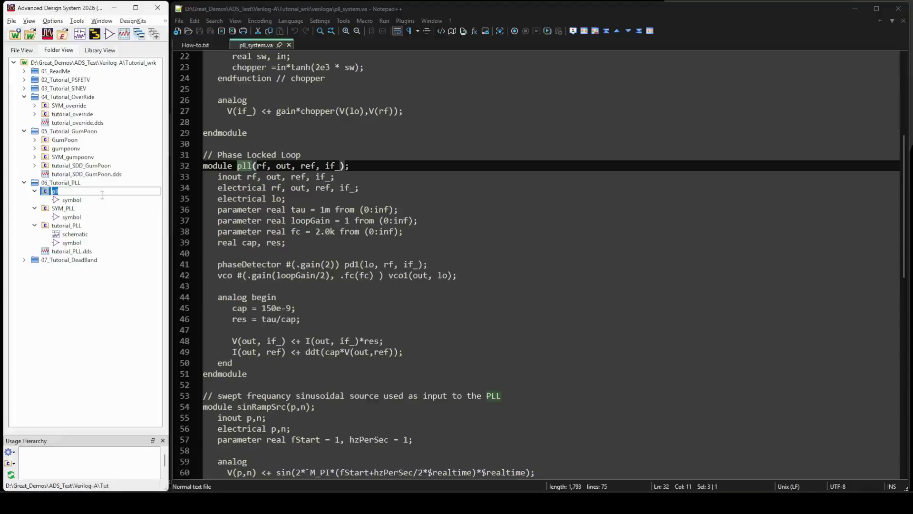
pyautogui.press('Escape')
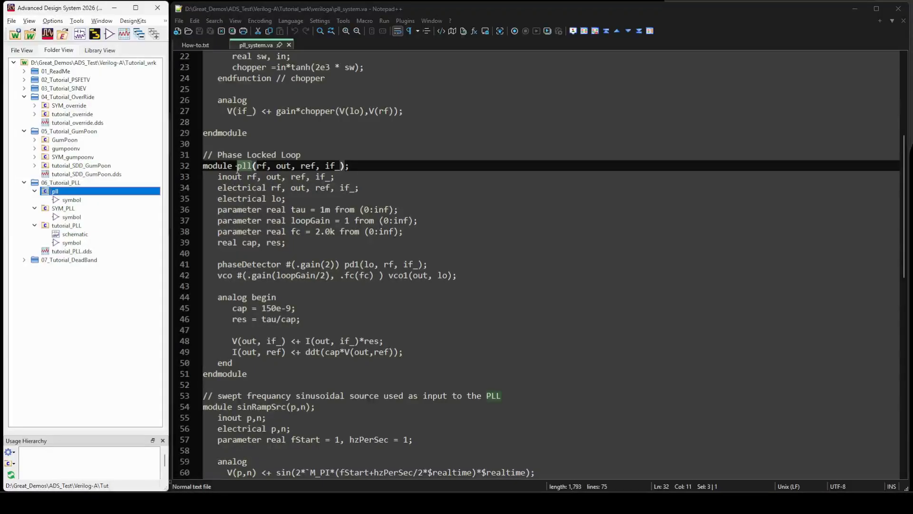
# Return to the tutorial_PLL schematic, run its transient simulation, and close the resulting plot and simulation status windows.
pyautogui.click(856, 8)
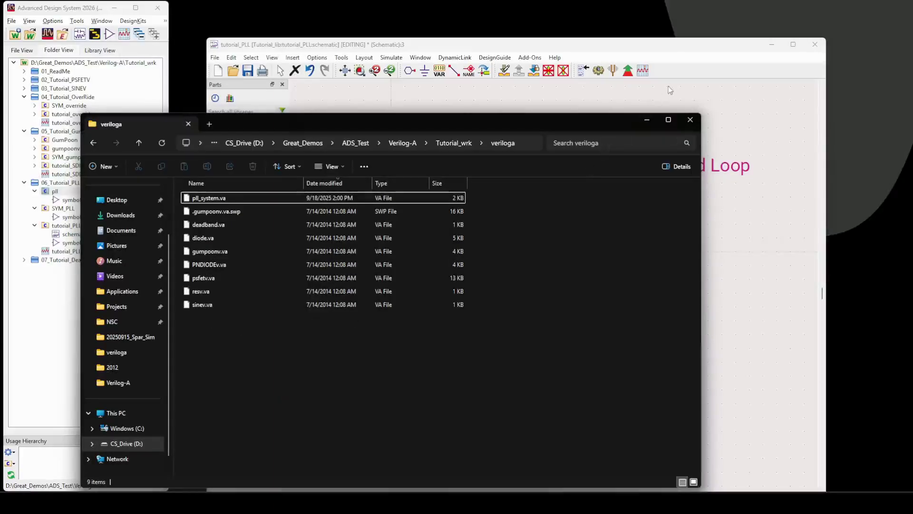
pyautogui.click(646, 123)
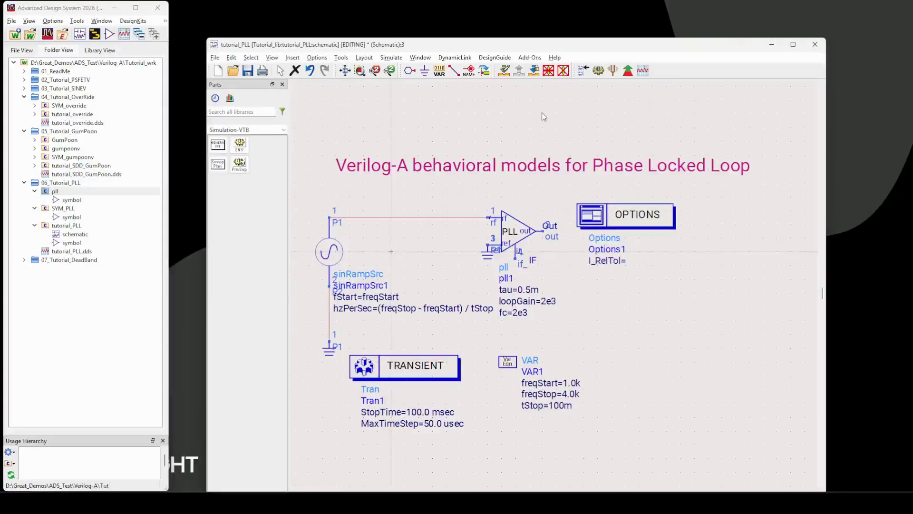
pyautogui.click(598, 70)
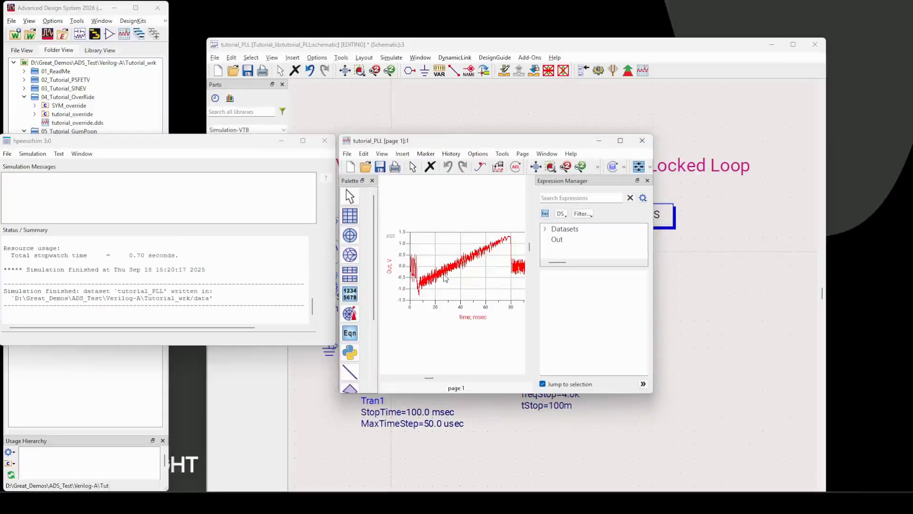
pyautogui.click(642, 140)
pyautogui.click(327, 141)
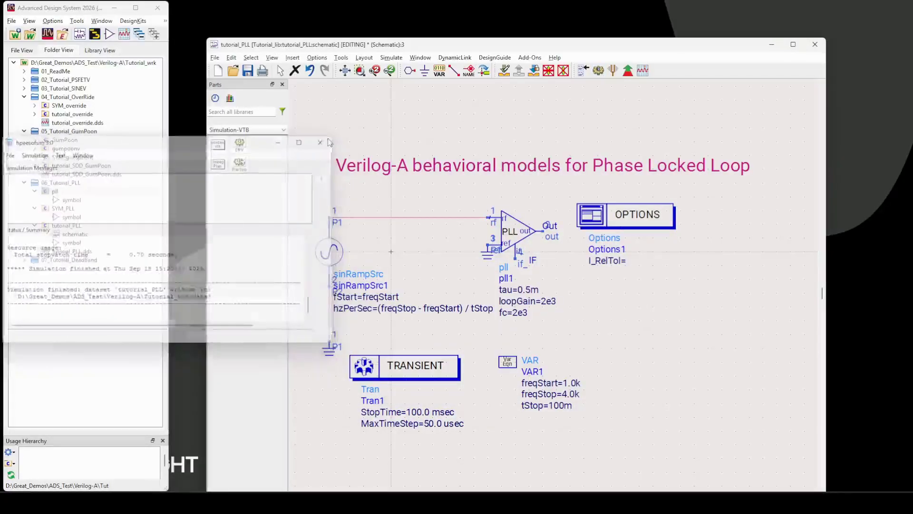
# Collapse the 06_Tutorial_PLL, 05_Tutorial_GumPoon and 04_Tutorial_OverRide folders and close the tutorial_PLL schematic.
pyautogui.click(24, 183)
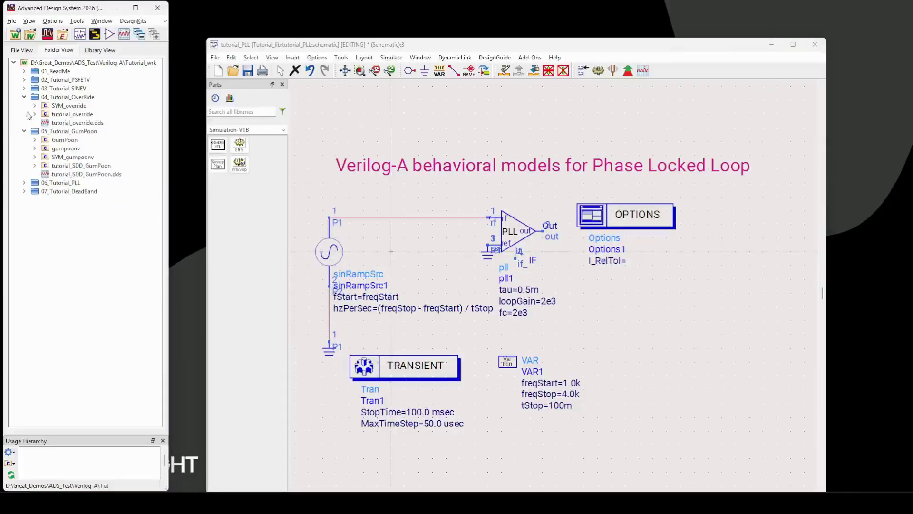
pyautogui.click(24, 131)
pyautogui.click(23, 97)
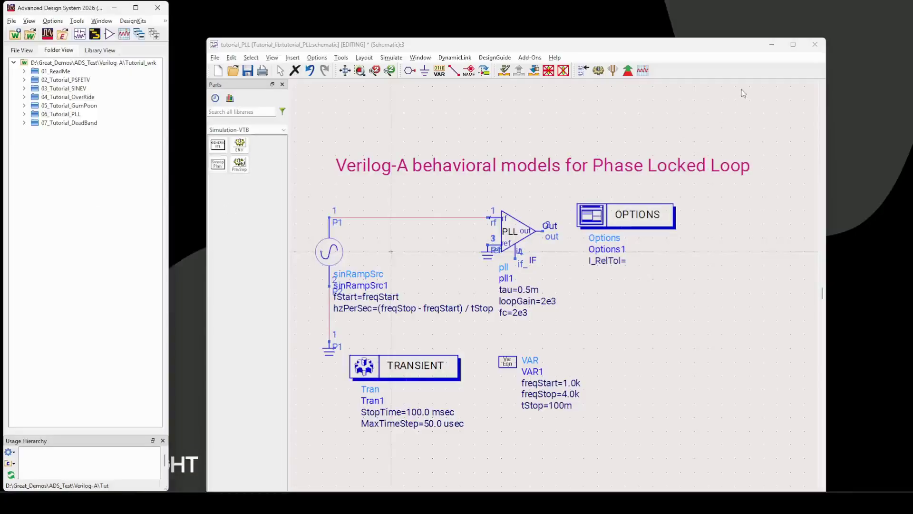
pyautogui.click(815, 45)
pyautogui.click(542, 299)
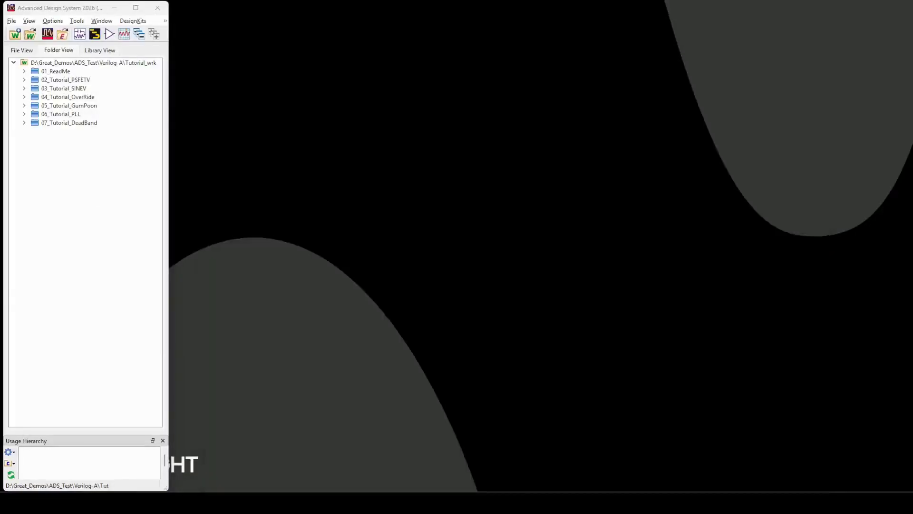
# Return to How-to.txt in Notepad++, enlarge its text, and review the rule on creating a custom symbol in the cell.
pyautogui.click(195, 45)
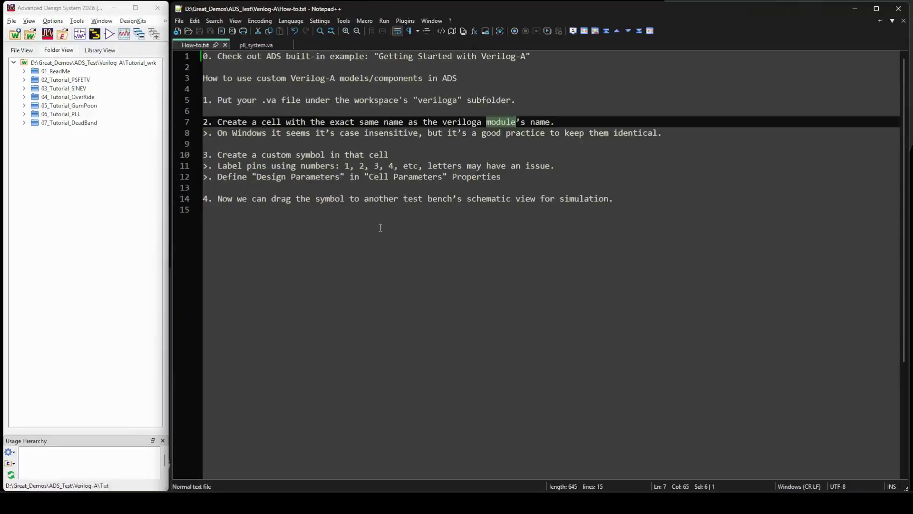
pyautogui.click(320, 221)
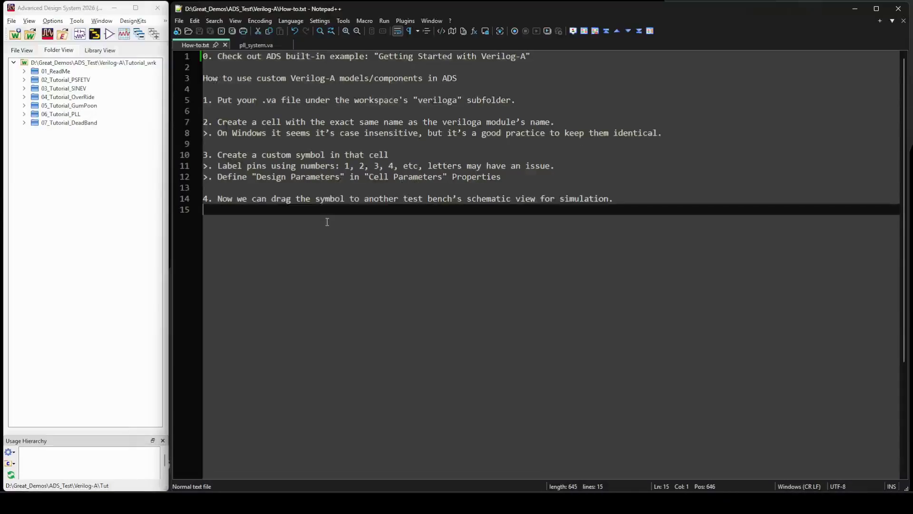
pyautogui.keyDown('ctrl'); pyautogui.scroll(2, 328, 221); pyautogui.keyUp('ctrl')
pyautogui.click(307, 179)
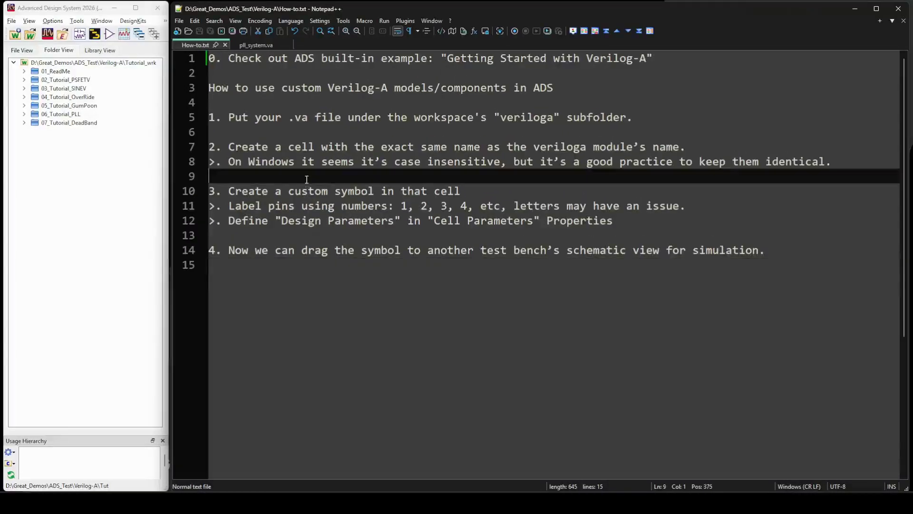
pyautogui.click(249, 193)
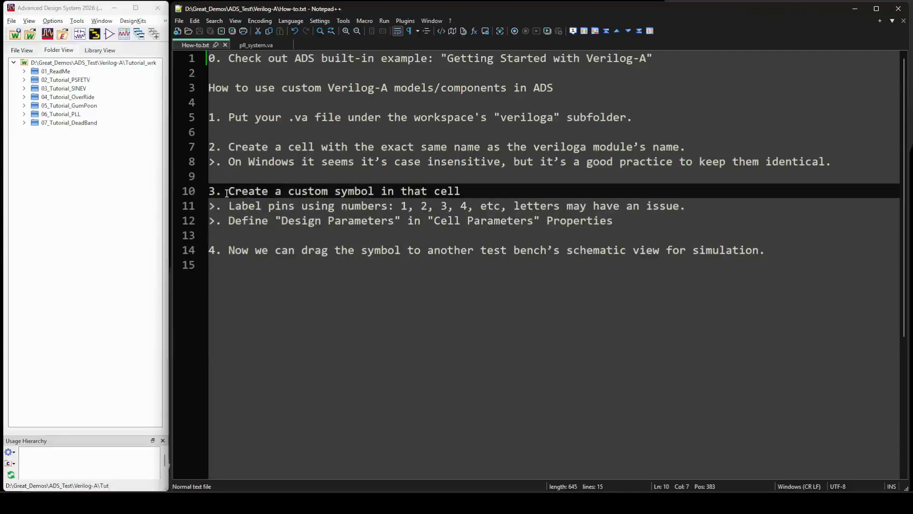
# Open the symbol view of the pll cell in 06_Tutorial_PLL and open the settings of its rf pin.
pyautogui.click(24, 114)
pyautogui.doubleClick(78, 135)
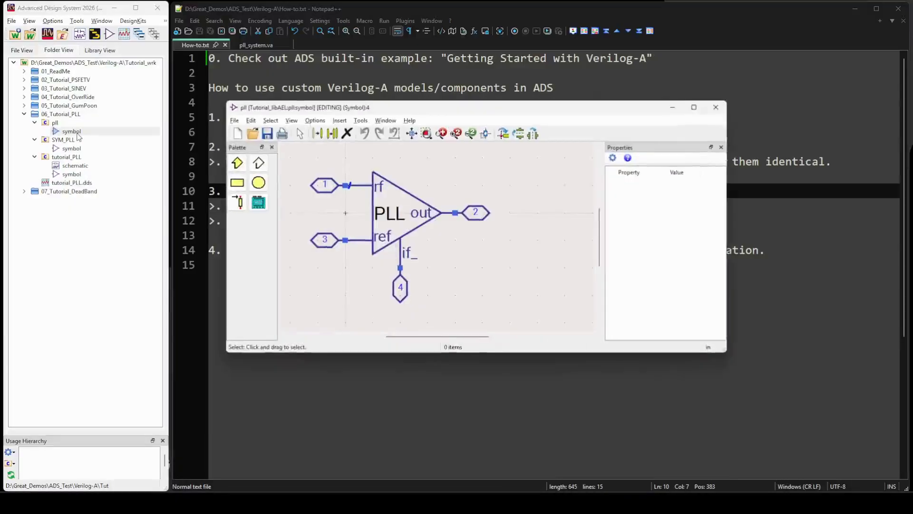
pyautogui.moveTo(444, 110); pyautogui.dragTo(509, 298)
pyautogui.click(385, 378)
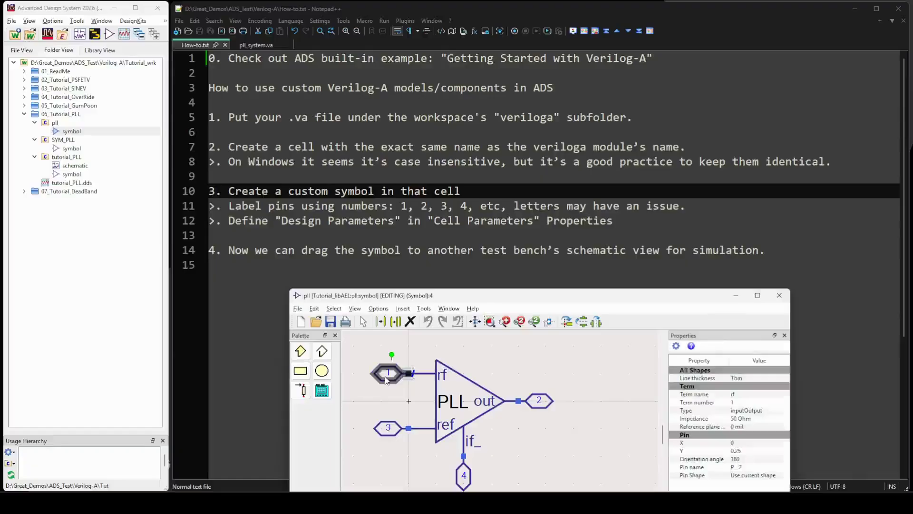
pyautogui.doubleClick(386, 375)
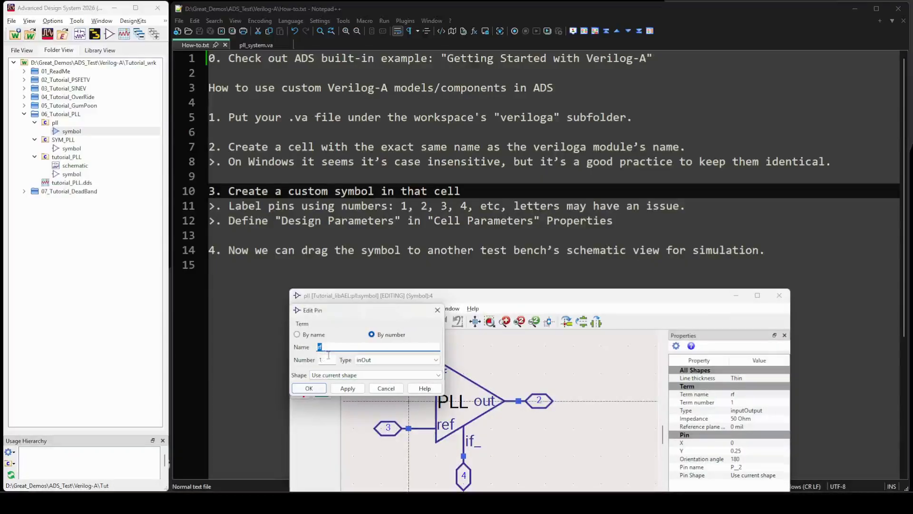
# Inspect the rf pin's number and its available type options, keeping the inOut type.
pyautogui.moveTo(340, 313); pyautogui.dragTo(246, 327)
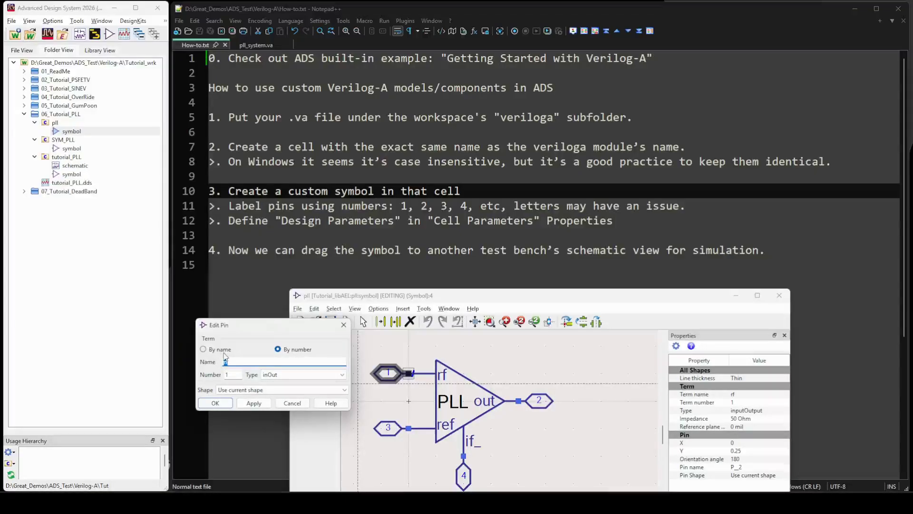
pyautogui.click(237, 375)
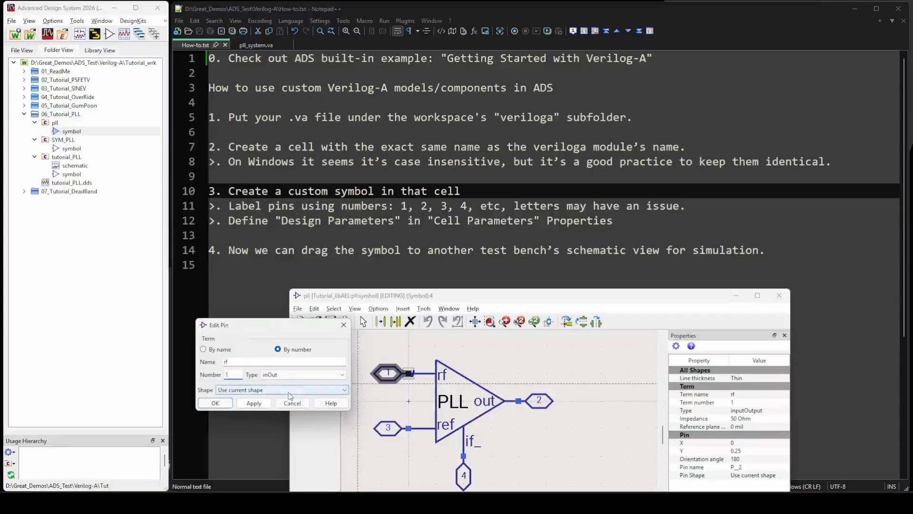
pyautogui.click(276, 375)
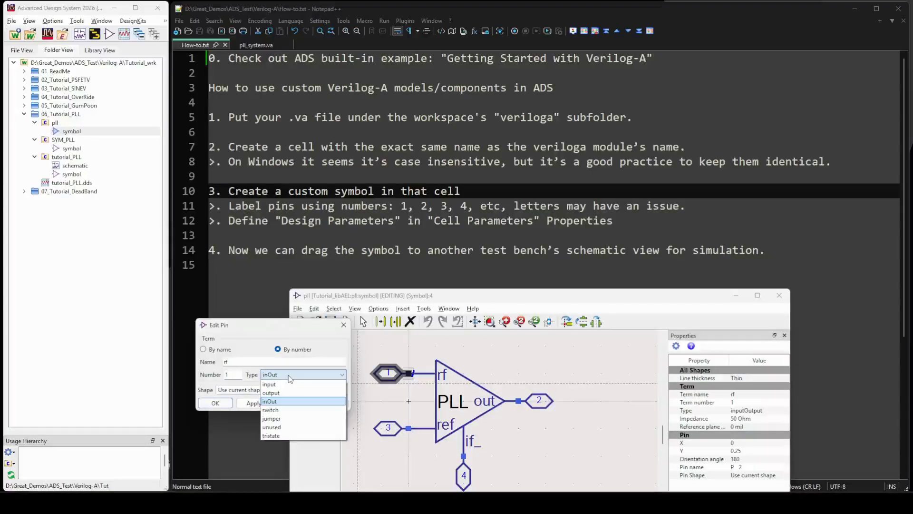
pyautogui.click(267, 382)
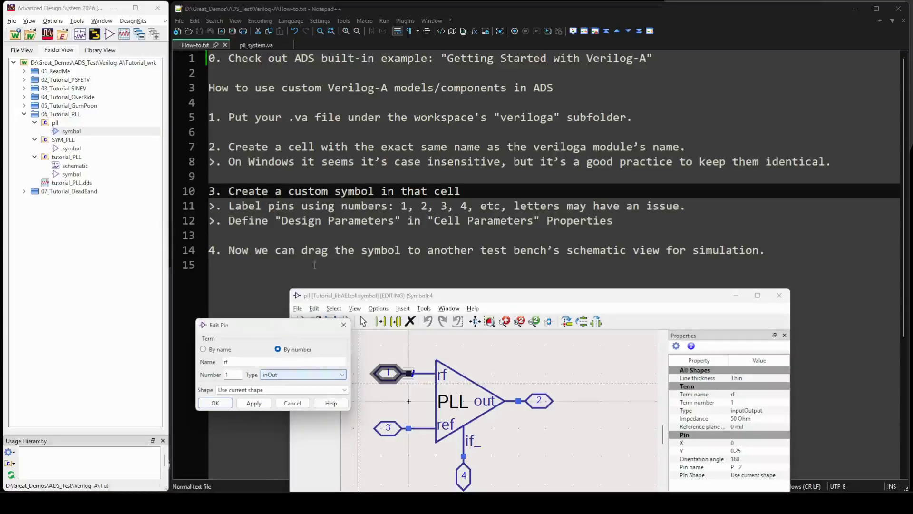
# Compare the pin settings with the inout declaration of rf, out, ref and if_ in pll_system.va, and return to the symbol.
pyautogui.click(258, 44)
pyautogui.doubleClick(245, 220)
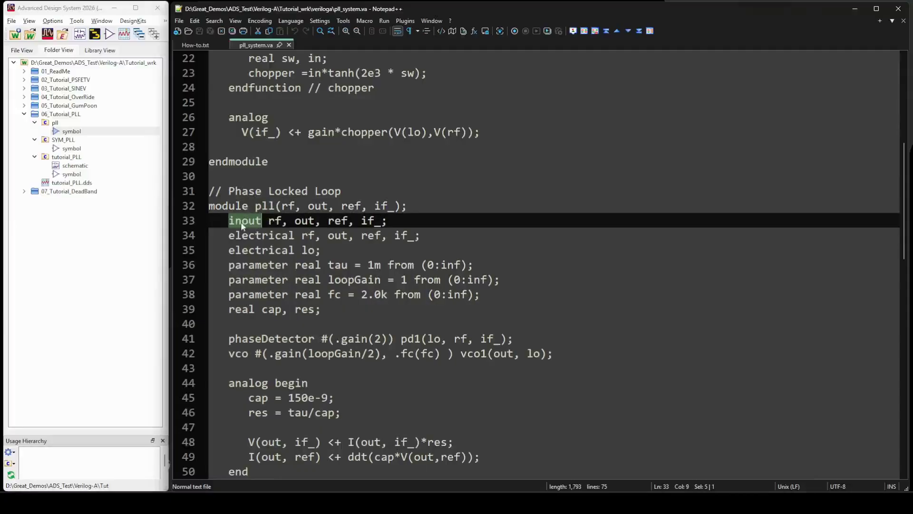
pyautogui.moveTo(268, 221); pyautogui.dragTo(399, 220)
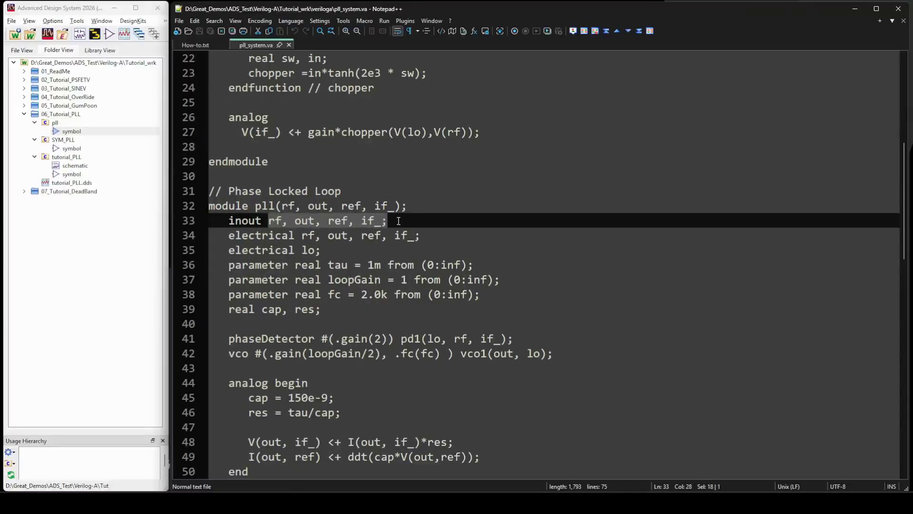
pyautogui.click(142, 50)
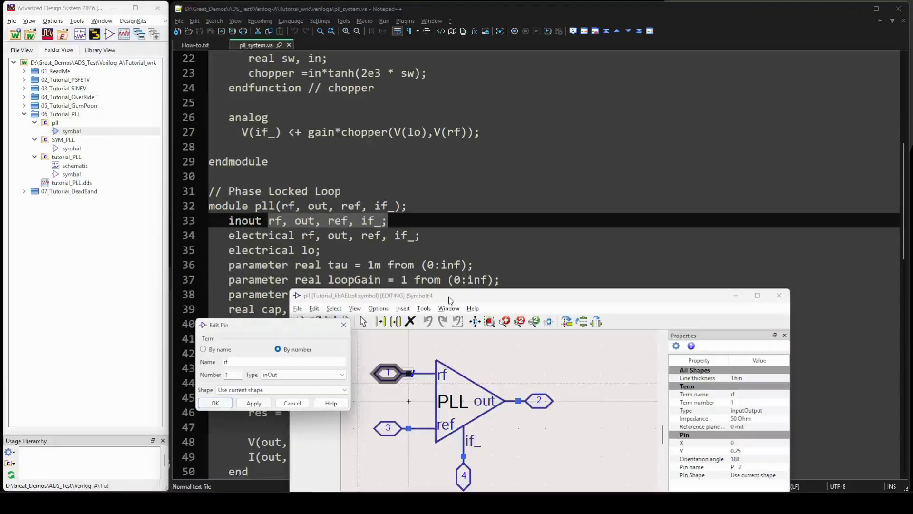
# Inspect the text property of the out label in the pll symbol, and close the symbol and its workspace folder.
pyautogui.click(343, 324)
pyautogui.moveTo(429, 295); pyautogui.dragTo(382, 146)
pyautogui.press('Escape')
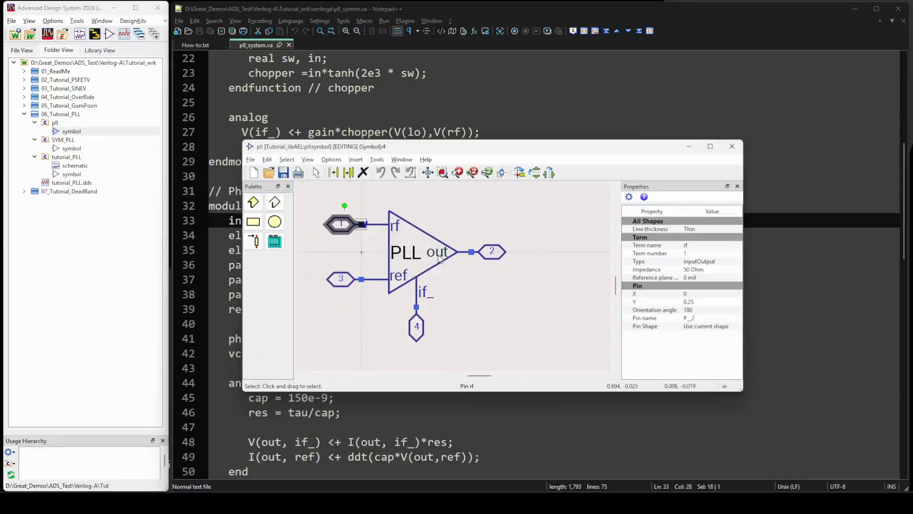
pyautogui.click(437, 252)
pyautogui.click(690, 246)
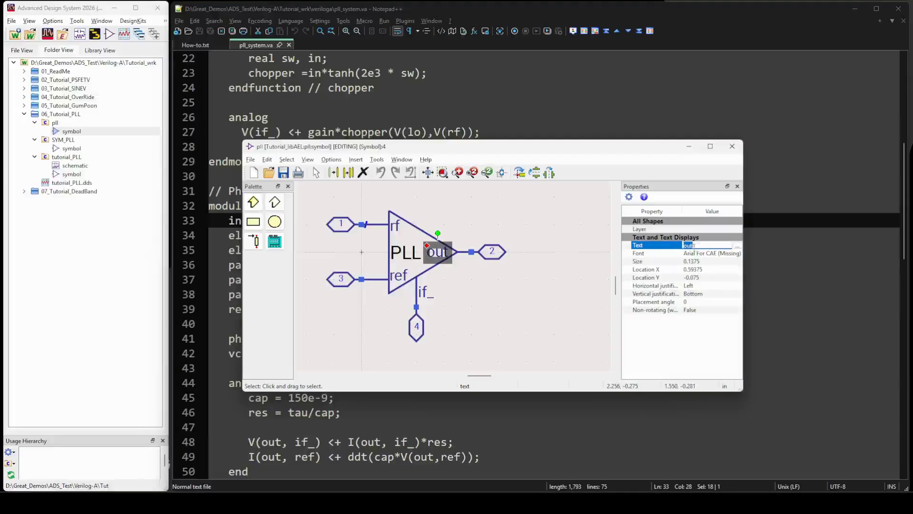
pyautogui.click(707, 247)
pyautogui.click(463, 275)
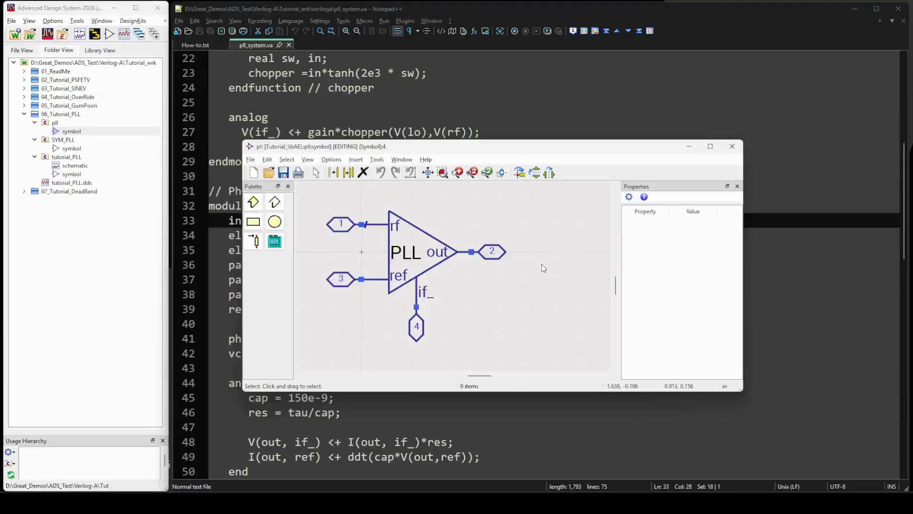
pyautogui.click(732, 146)
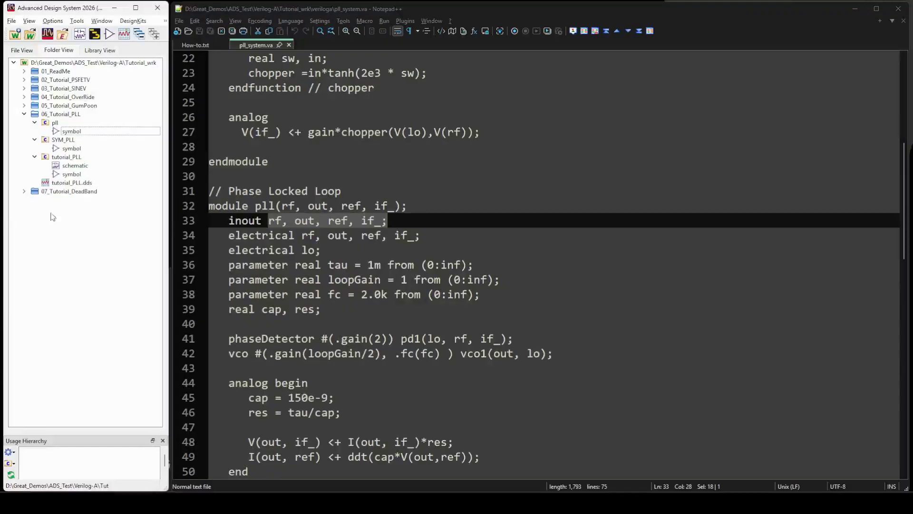
pyautogui.click(24, 115)
# Review the How-to.txt rule on defining Design Parameters in Cell Parameters, and expand the 06_Tutorial_PLL folder.
pyautogui.click(197, 45)
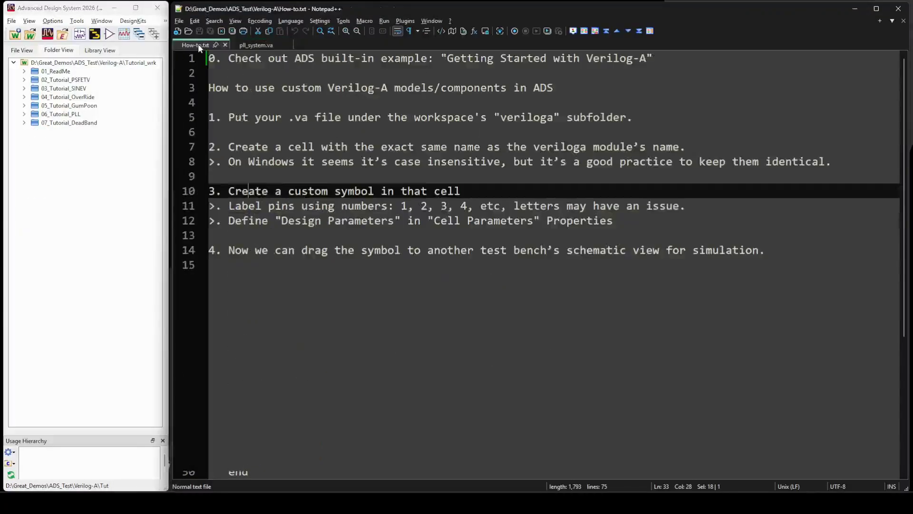
pyautogui.click(280, 222)
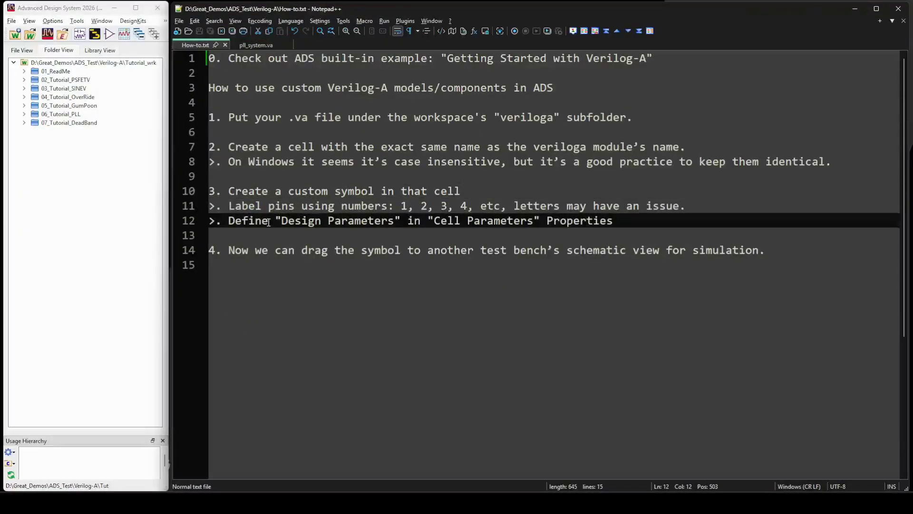
pyautogui.moveTo(228, 221); pyautogui.dragTo(625, 223)
pyautogui.click(635, 222)
pyautogui.click(280, 220)
pyautogui.doubleClick(60, 114)
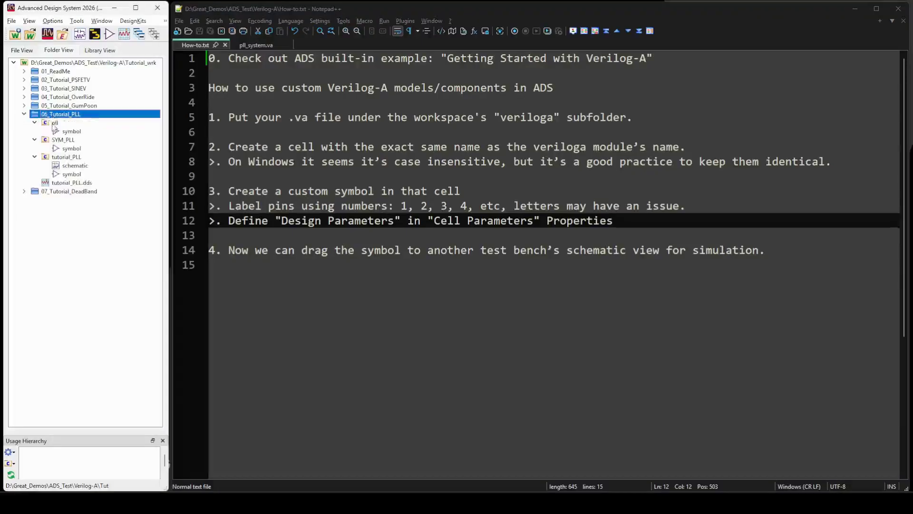
# Open the pll cell's symbol in 06_Tutorial_PLL and bring up its Design Parameters.
pyautogui.click(55, 124)
pyautogui.doubleClick(62, 132)
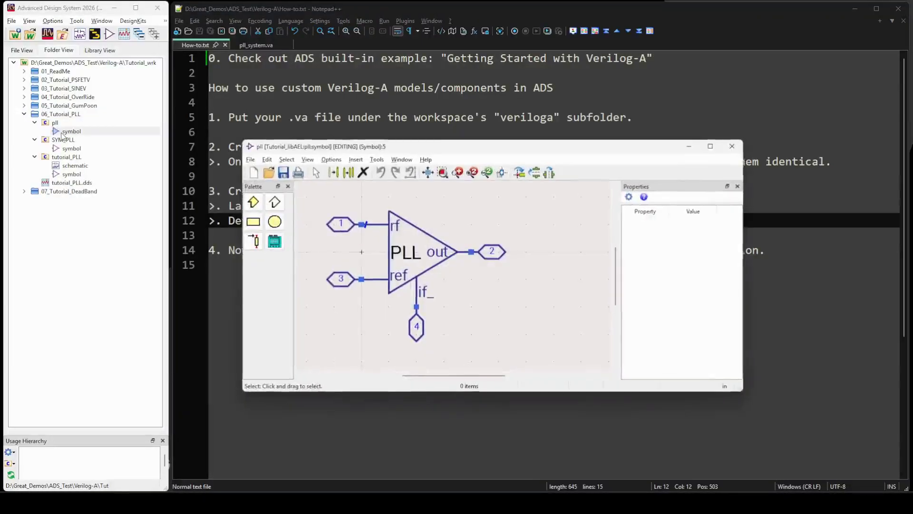
pyautogui.moveTo(444, 147); pyautogui.dragTo(510, 89)
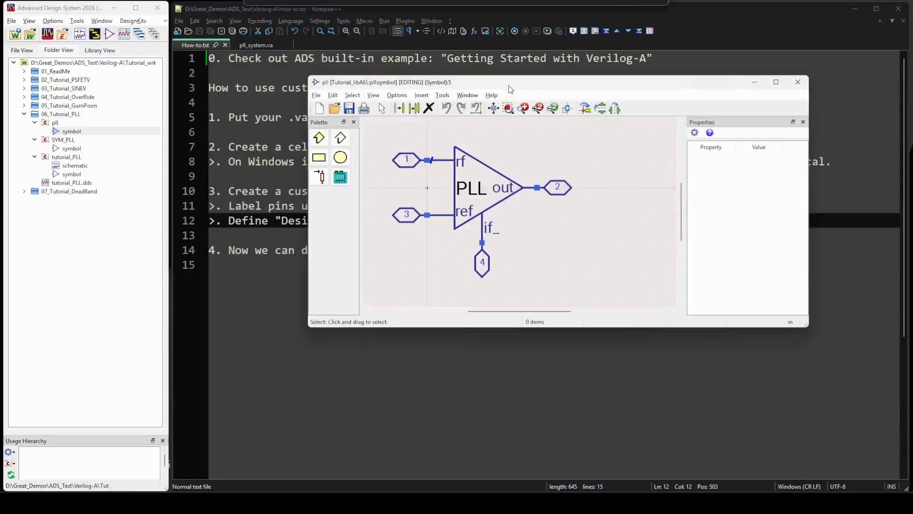
pyautogui.click(317, 96)
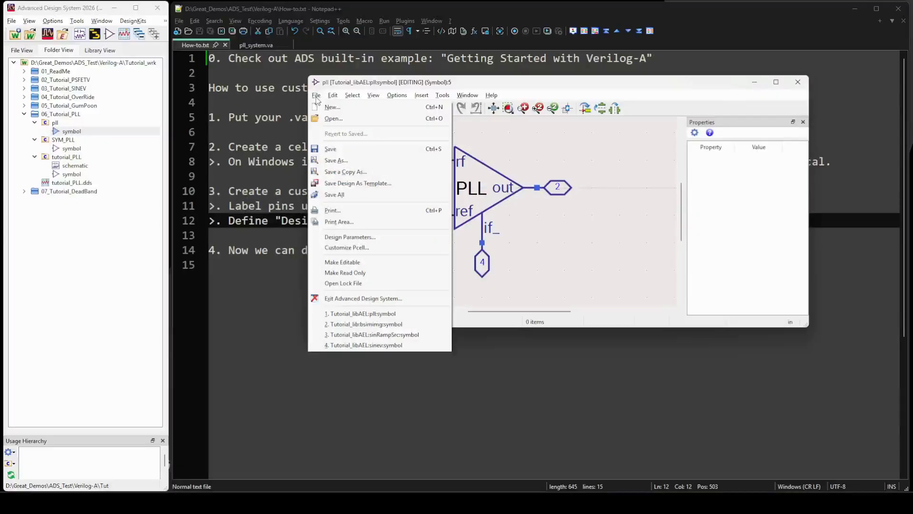
pyautogui.click(387, 236)
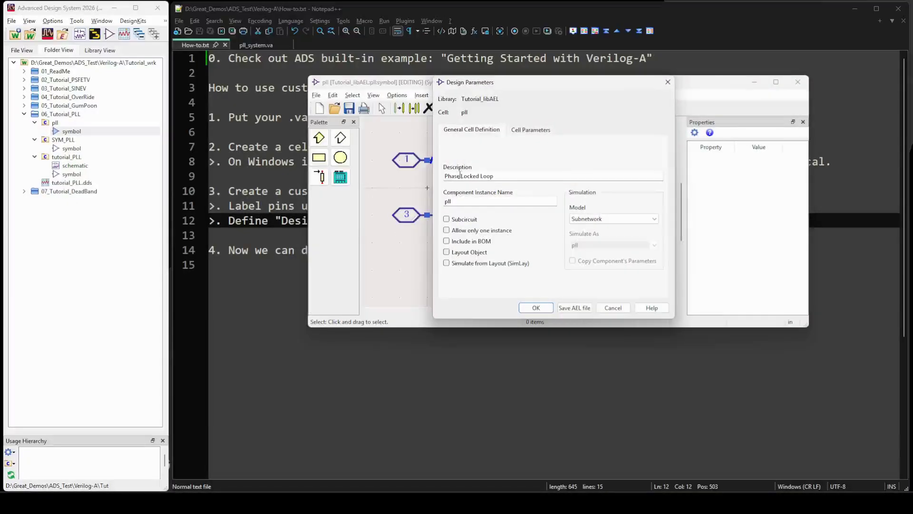
# Inspect the definitions of the tau, loopGain and fc entries in the pll symbol's Cell Parameters.
pyautogui.click(531, 130)
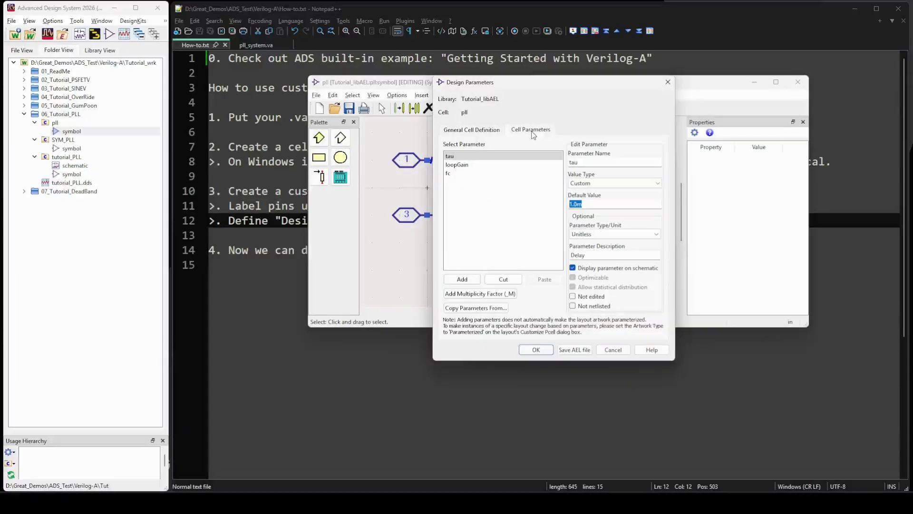
pyautogui.click(525, 165)
pyautogui.click(490, 173)
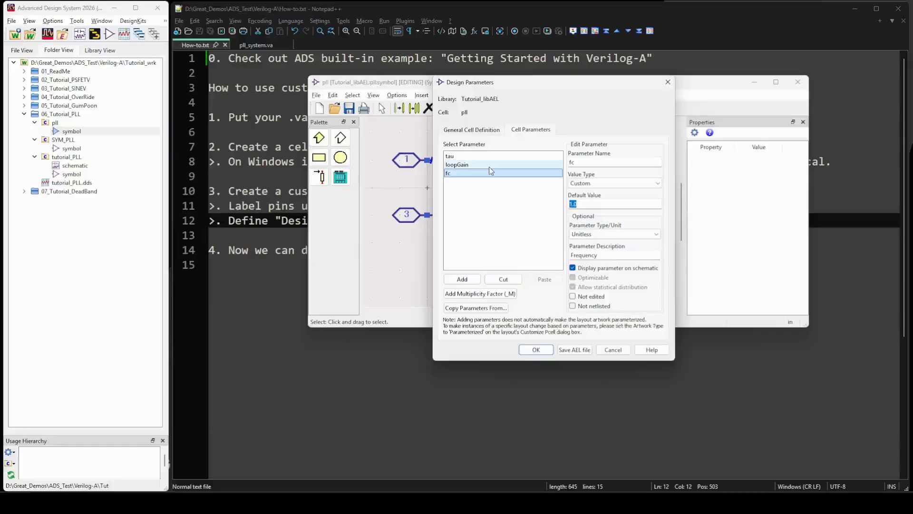
pyautogui.click(488, 167)
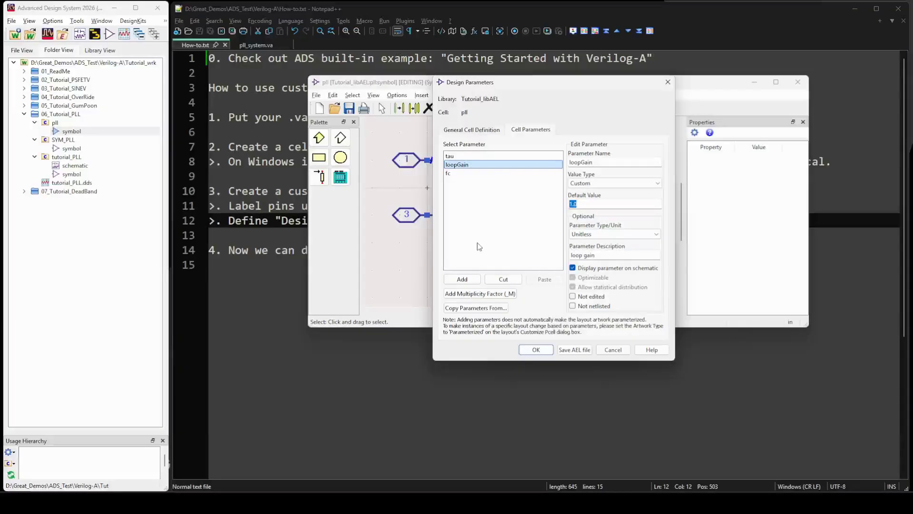
# Add a cell parameter named abc after loopGain, with Unitless as its parameter type.
pyautogui.doubleClick(601, 161)
pyautogui.write('abc')
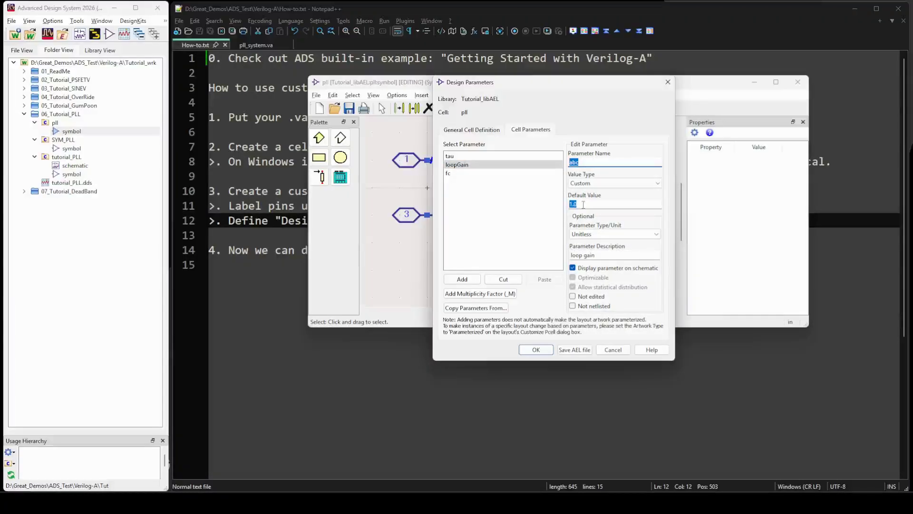
pyautogui.press('Tab')
pyautogui.click(614, 235)
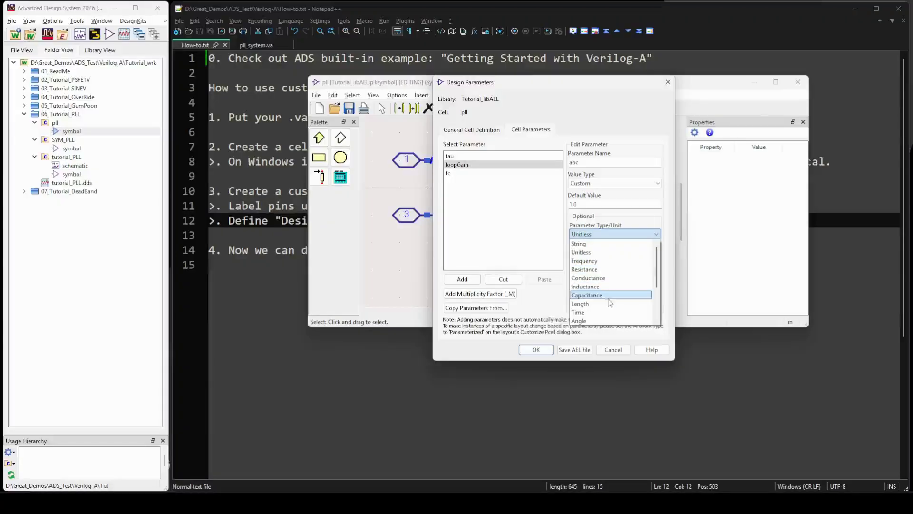
pyautogui.click(590, 252)
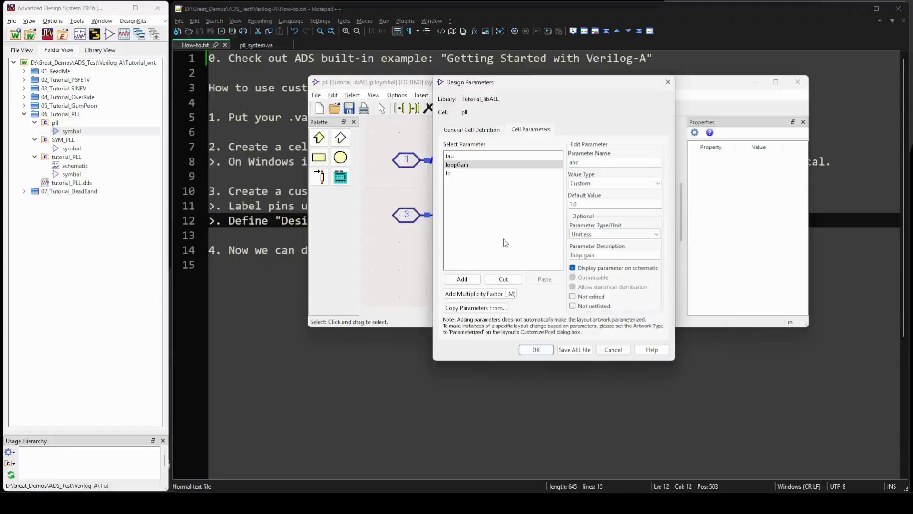
pyautogui.click(474, 284)
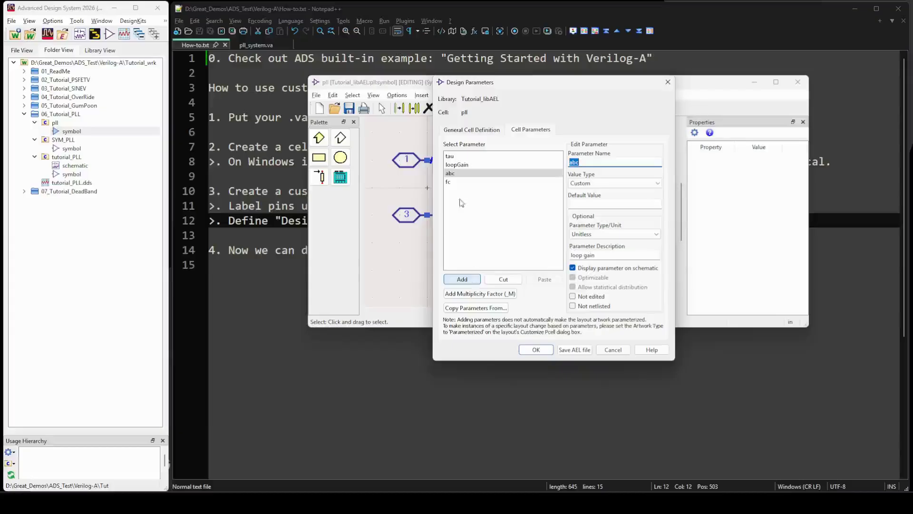
# Compare the abc parameter's settings with those of loopGain, and cut abc from the cell parameters.
pyautogui.click(460, 178)
pyautogui.click(459, 164)
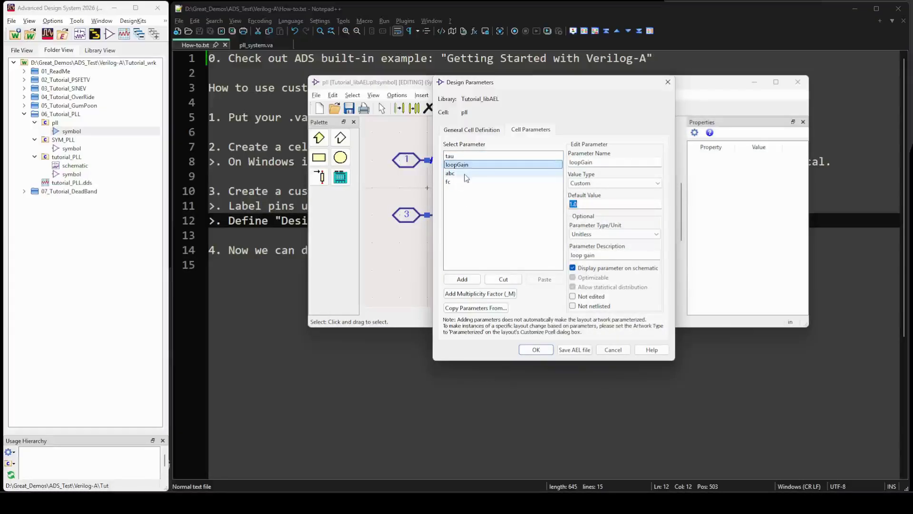
pyautogui.click(460, 173)
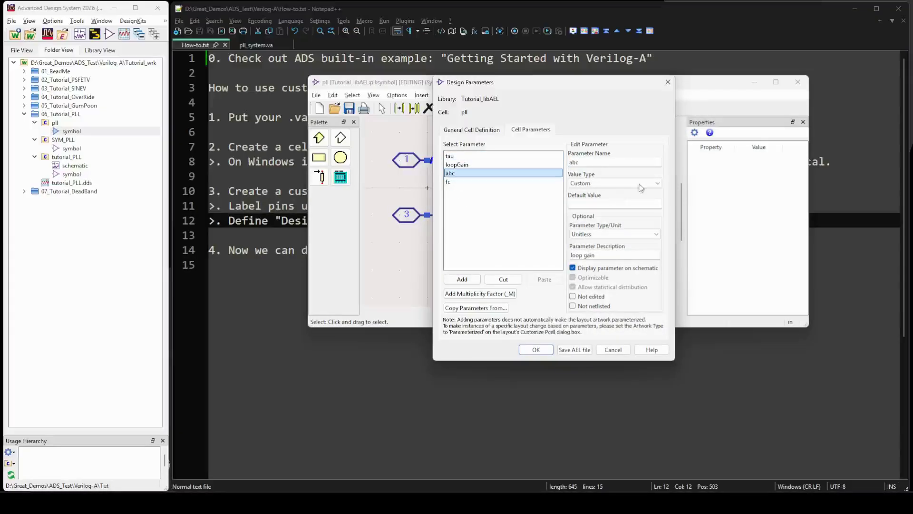
pyautogui.doubleClick(585, 162)
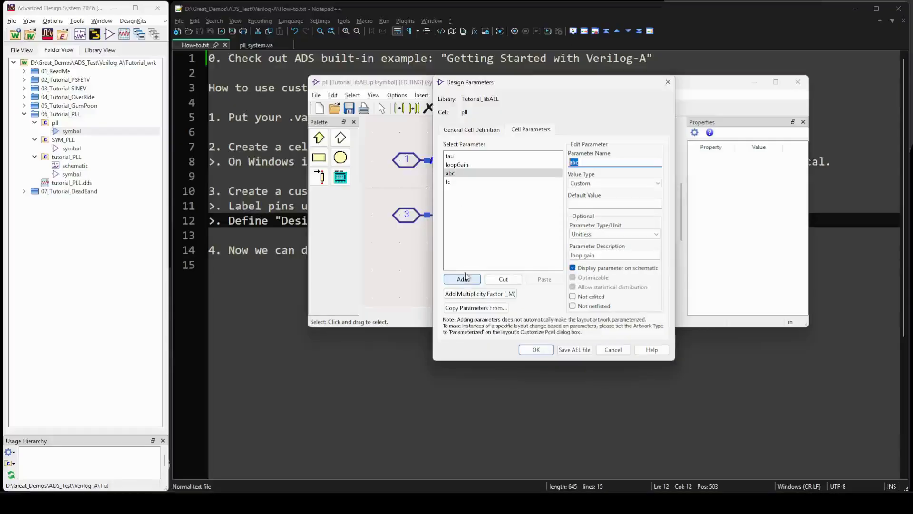
pyautogui.click(459, 173)
pyautogui.click(462, 166)
pyautogui.click(460, 173)
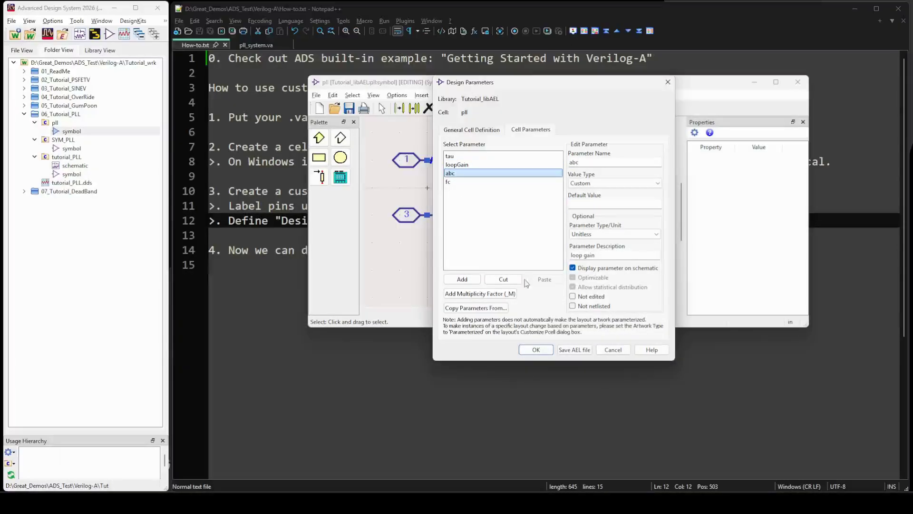
pyautogui.click(503, 279)
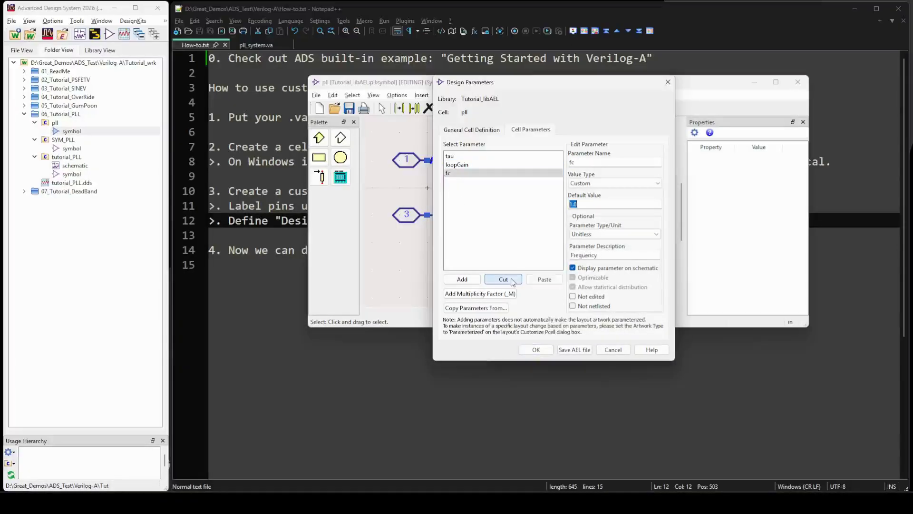
# Accept the design parameters and close the pll symbol, saving its changes.
pyautogui.click(536, 349)
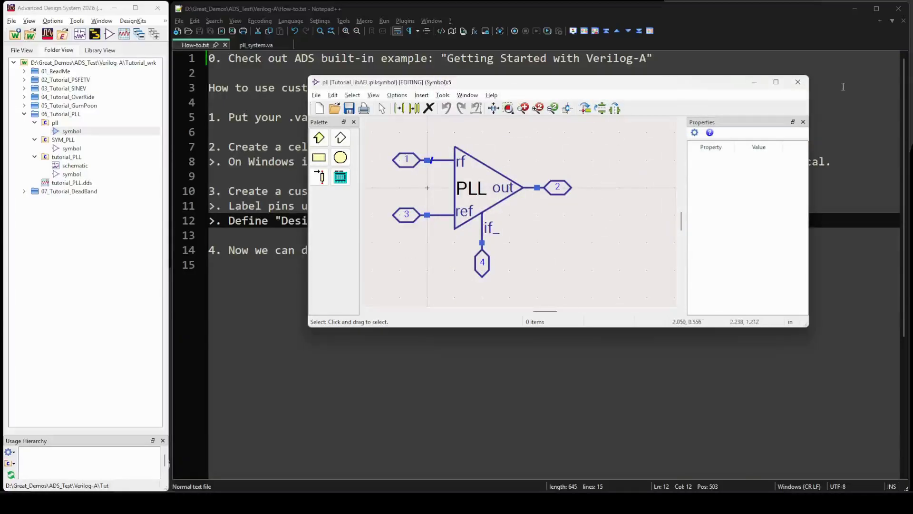
pyautogui.click(797, 82)
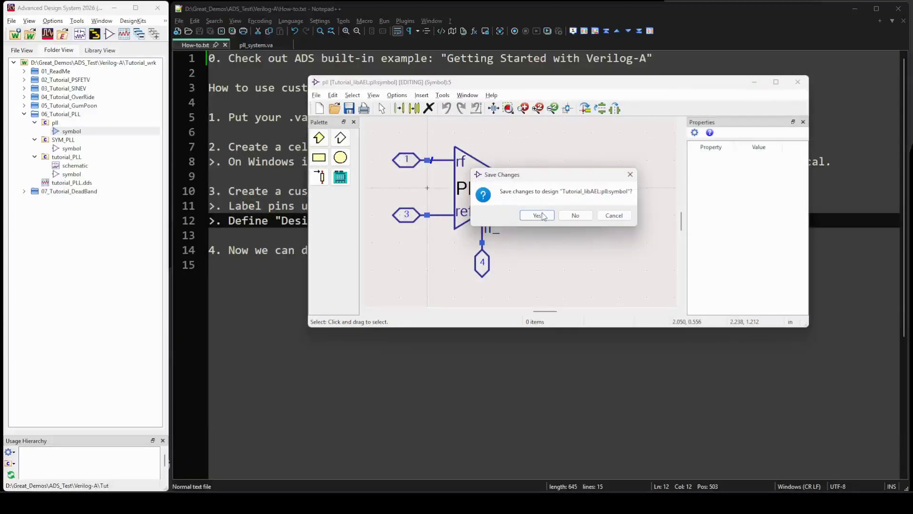
pyautogui.click(542, 215)
# Review the How-to.txt steps on creating a custom symbol and placing it in a test bench schematic.
pyautogui.click(280, 206)
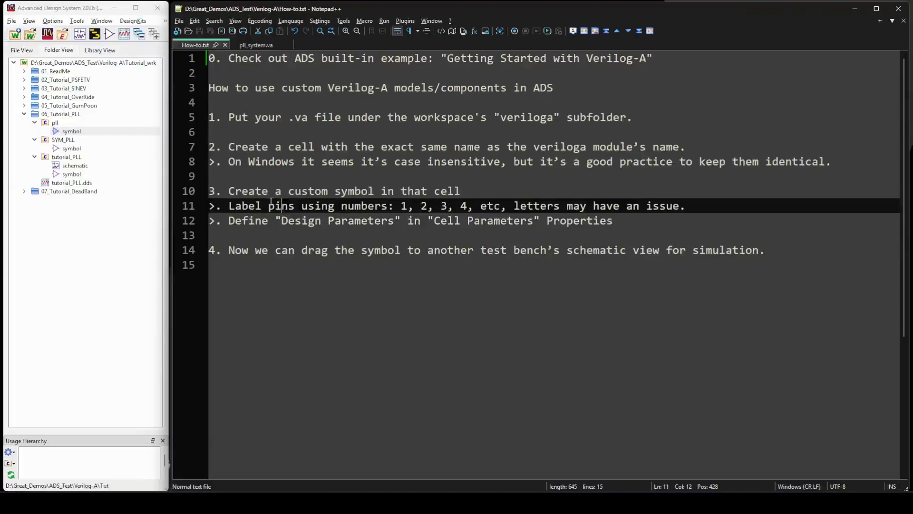
pyautogui.click(229, 191)
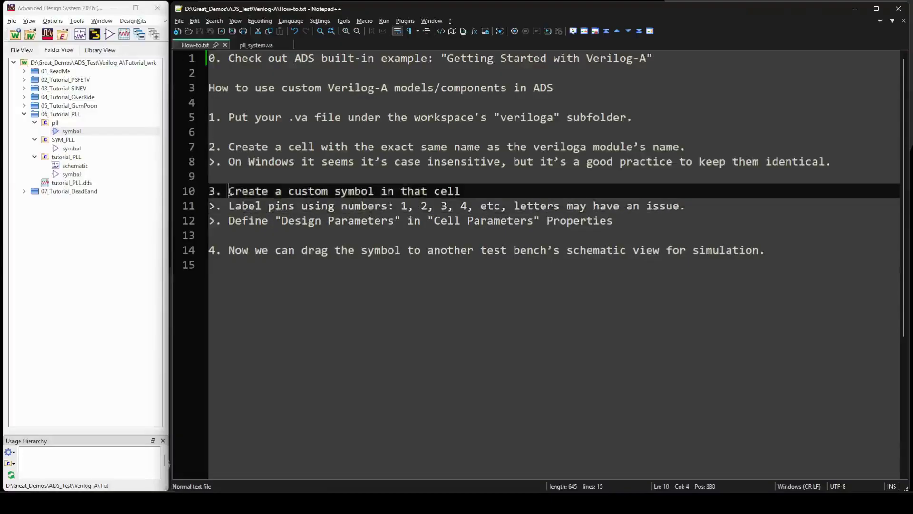
pyautogui.click(233, 250)
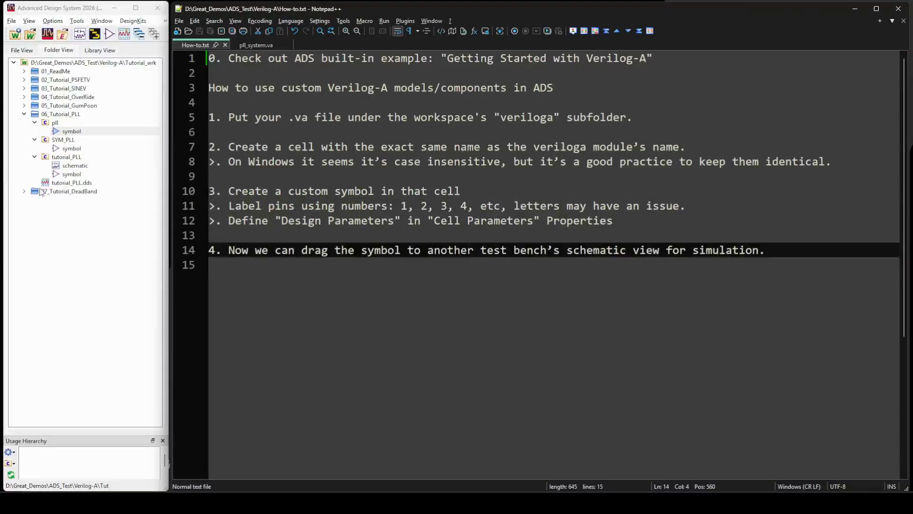
# Open the tutorial_PLL schematic and place another pll symbol in the empty area below the OPTIONS block.
pyautogui.doubleClick(71, 165)
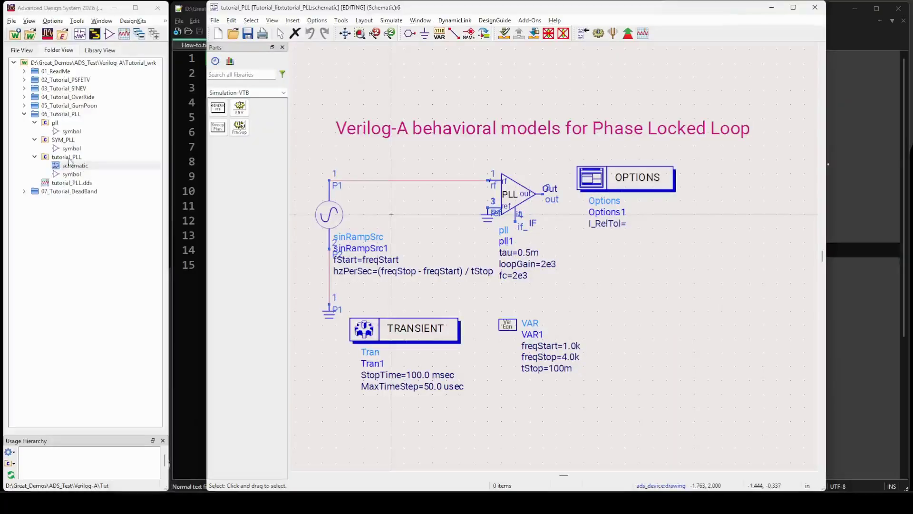
pyautogui.click(71, 132)
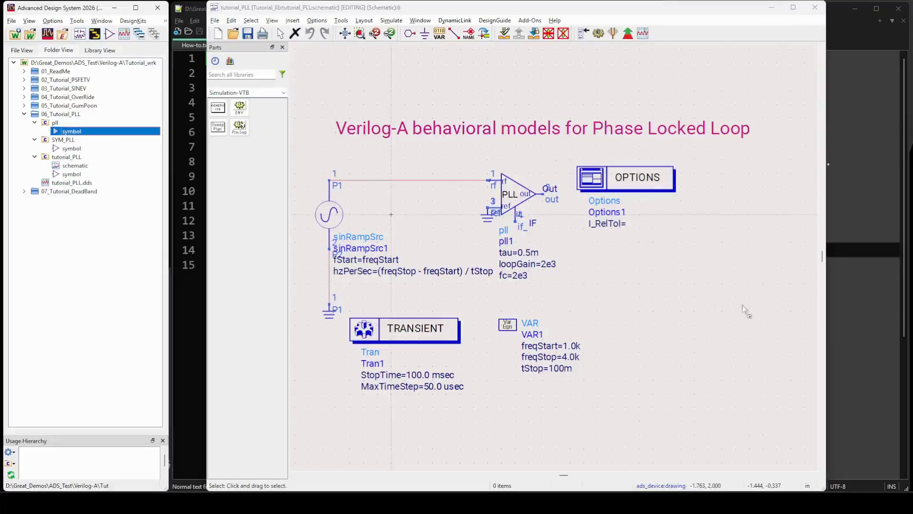
pyautogui.click(646, 293)
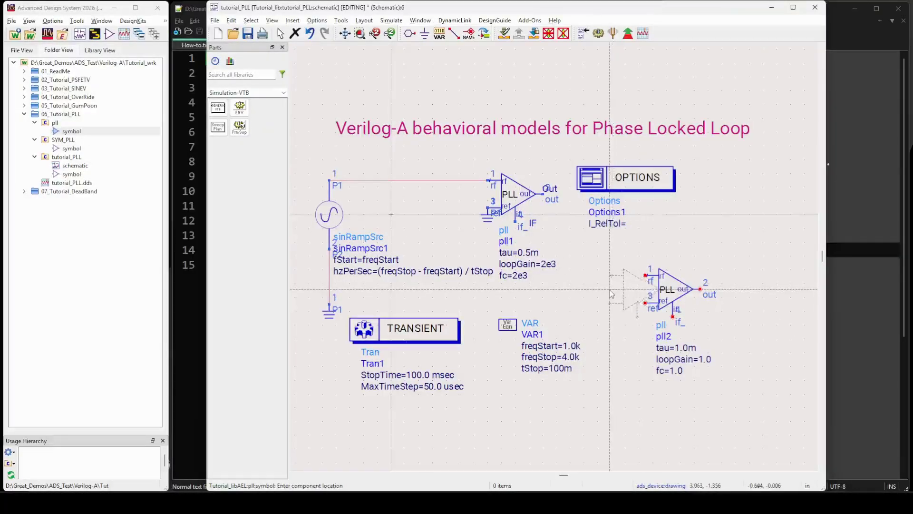
pyautogui.press('Escape')
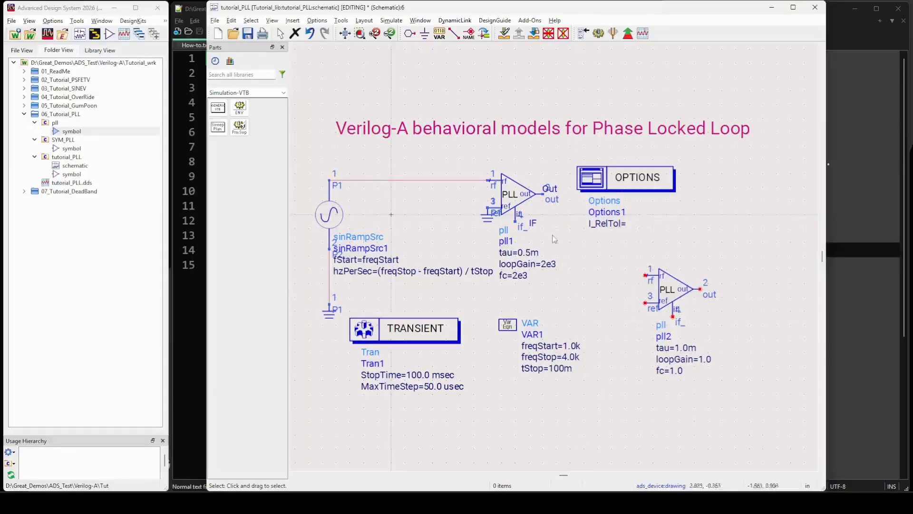
# Delete the extra pll instance below the OPTIONS block and check the available part palettes, keeping Simulation-VTB.
pyautogui.click(656, 284)
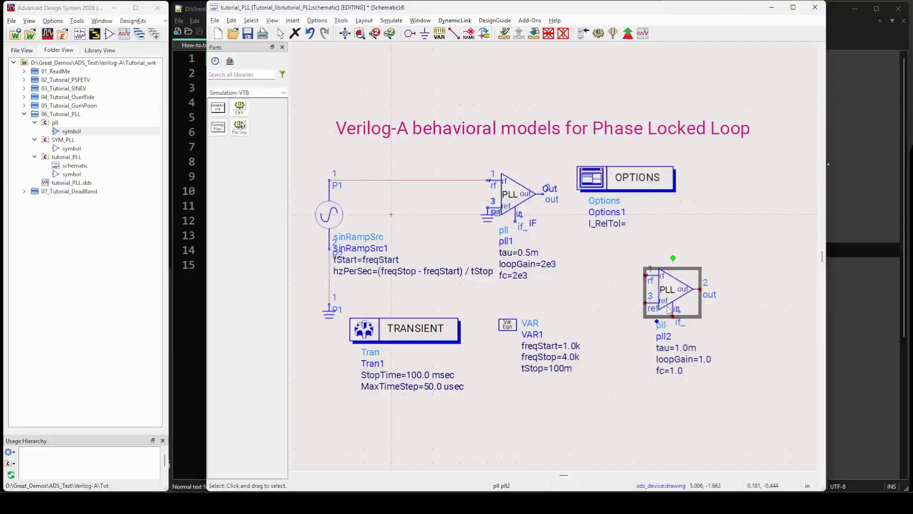
pyautogui.press('Delete')
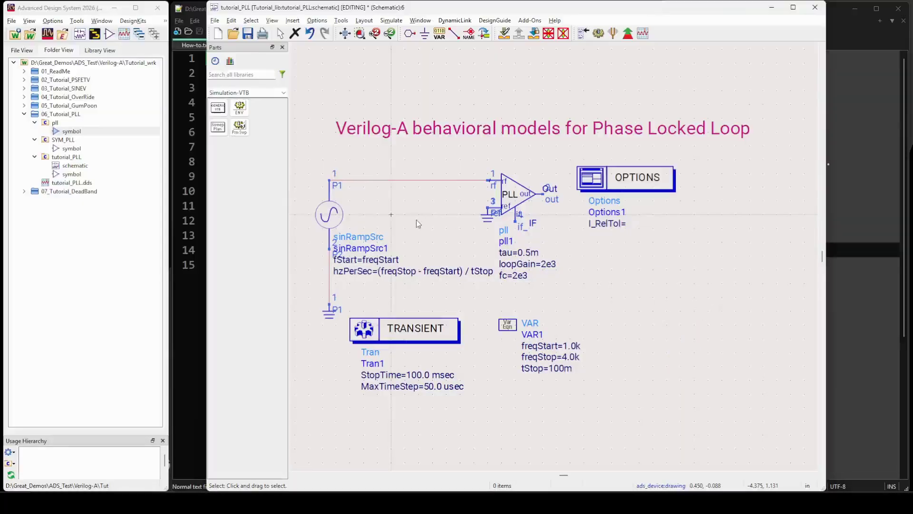
pyautogui.click(283, 92)
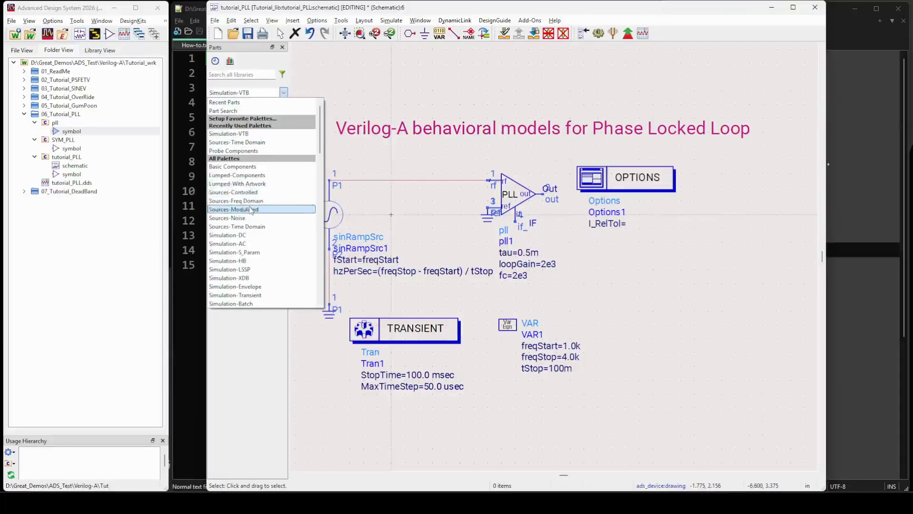
pyautogui.click(229, 134)
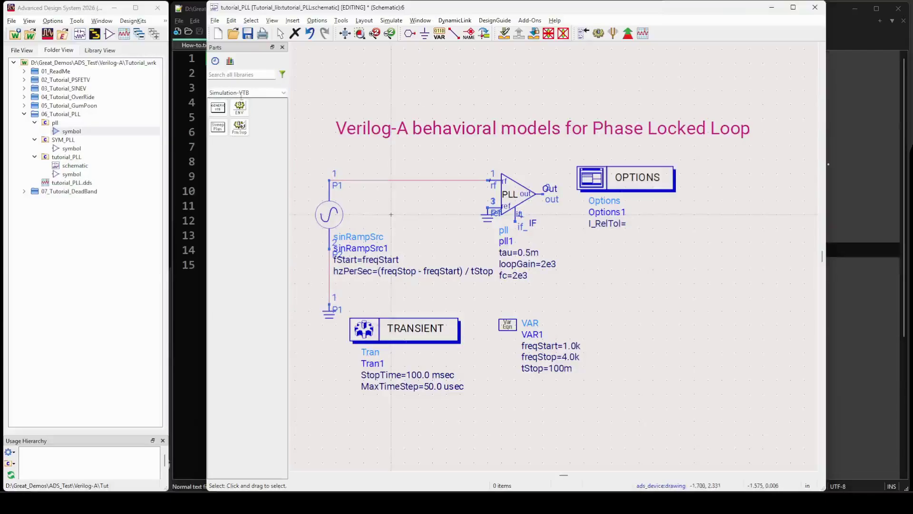
# Close the tutorial_PLL schematic without saving its changes and return to the How-to.txt notes.
pyautogui.click(815, 7)
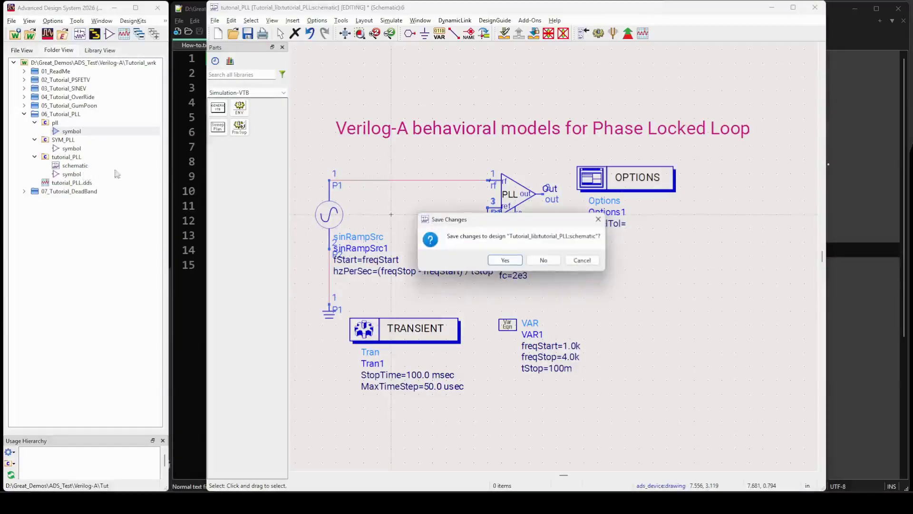
pyautogui.click(542, 260)
pyautogui.click(600, 178)
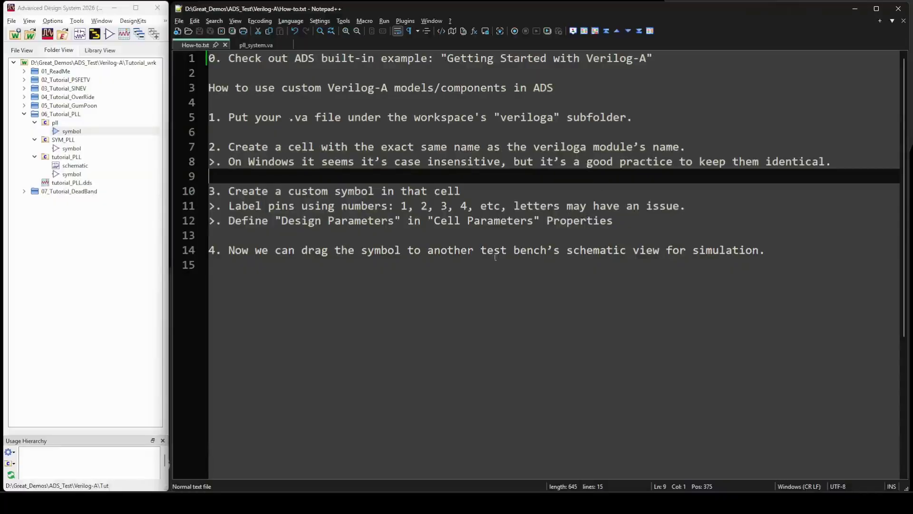
# Switch to the browser, open the BSIM Group's BSIM-IMG model page and locate the BSIM-IMG 103.1.0beta1 download.
pyautogui.click(856, 10)
pyautogui.click(56, 503)
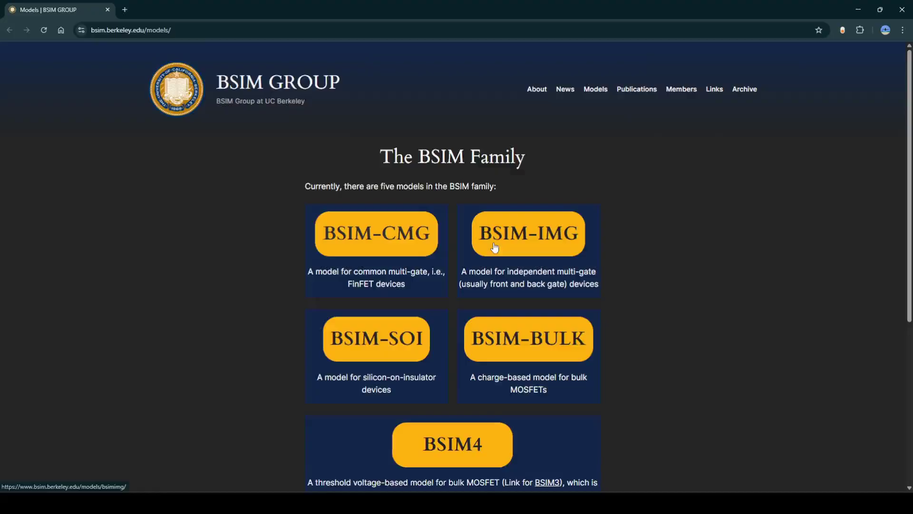
pyautogui.click(550, 246)
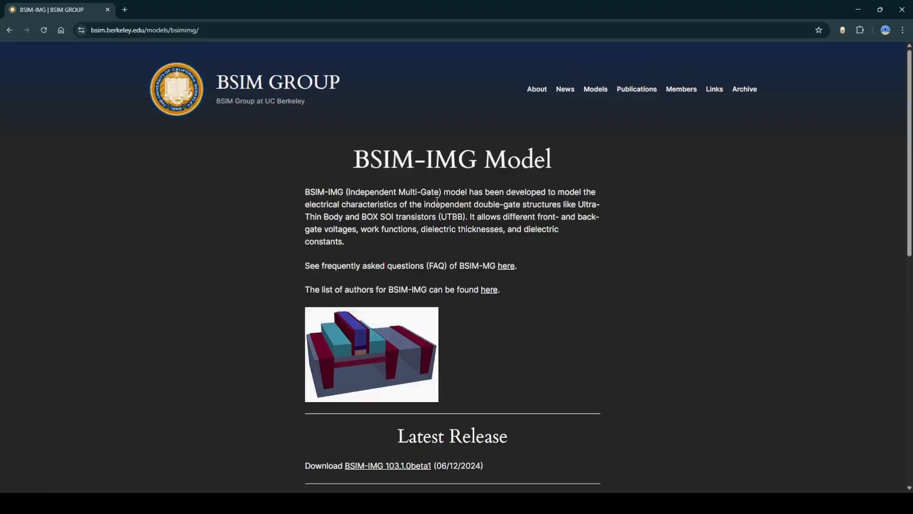
pyautogui.scroll(-3, 437, 201)
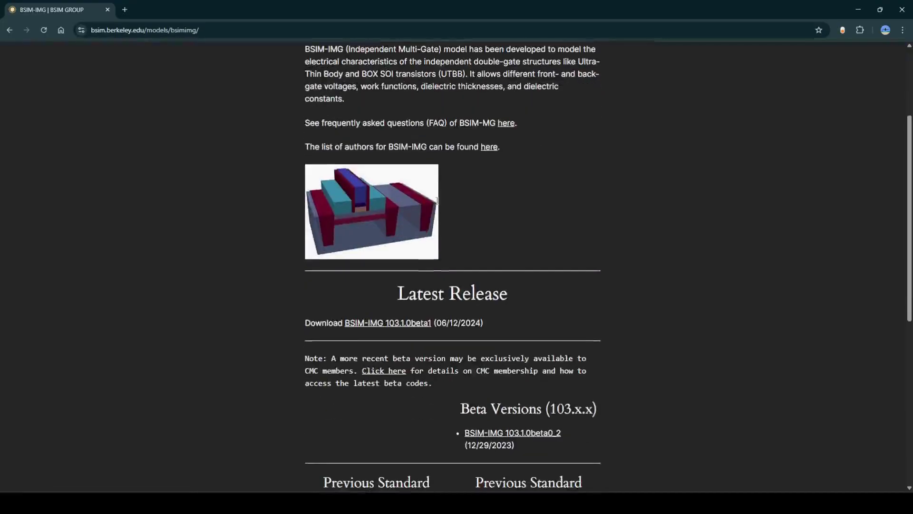
pyautogui.click(400, 329)
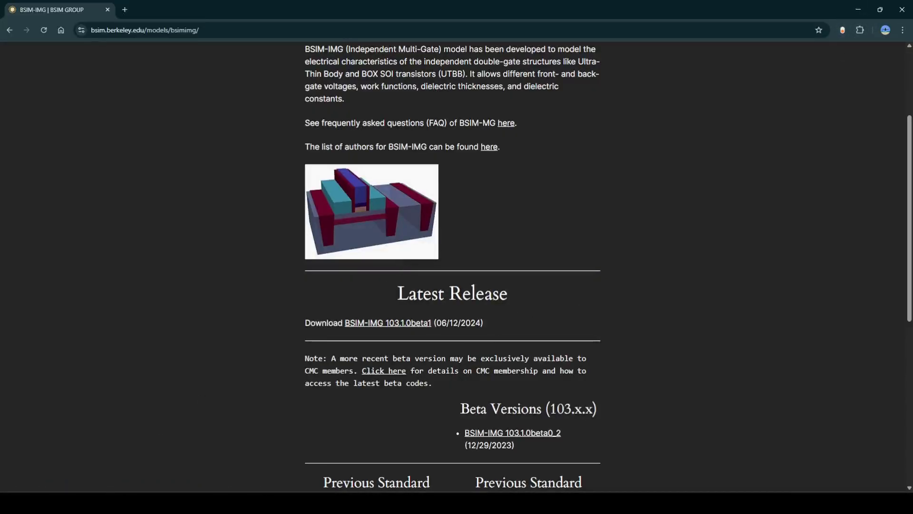
# Bring up the downloaded BSIM-IMG_103.1.0beta1_06122024 archive beside the veriloga folder and open its code folder inside the tar.
pyautogui.moveTo(38, 481)
pyautogui.click(40, 449)
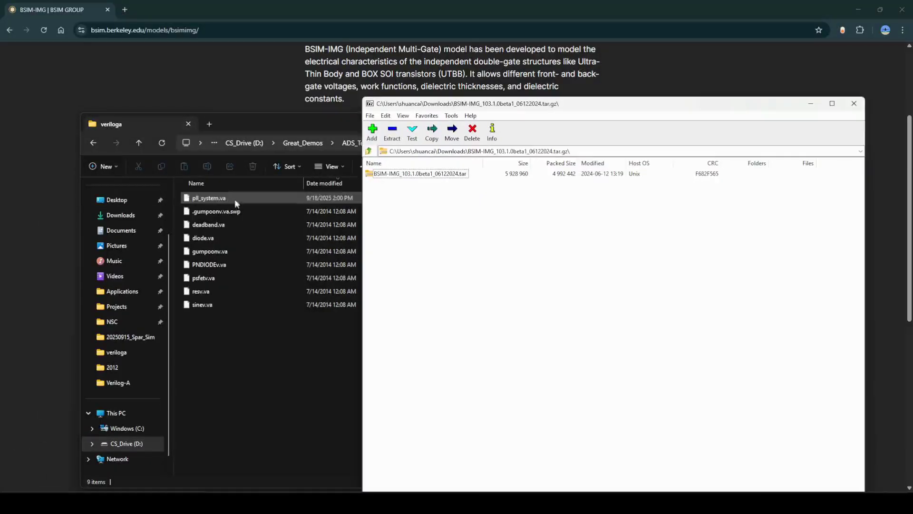
pyautogui.doubleClick(448, 178)
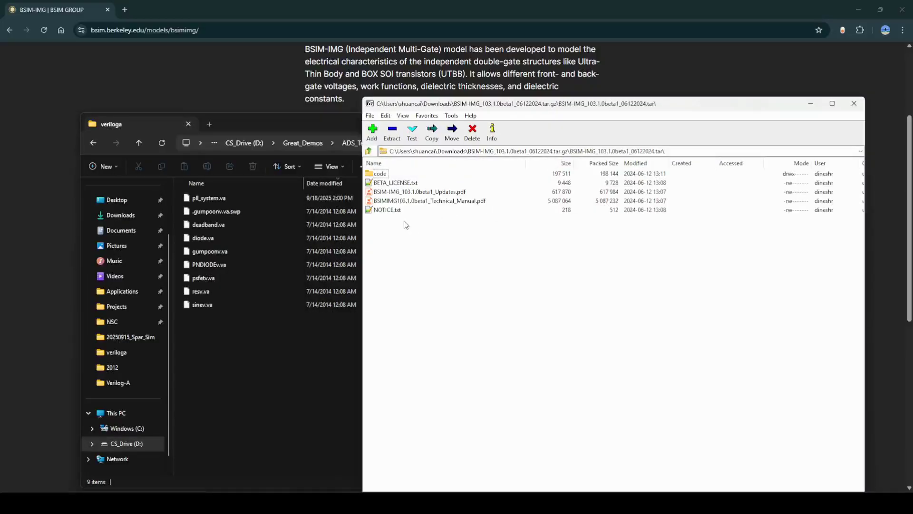
pyautogui.doubleClick(380, 174)
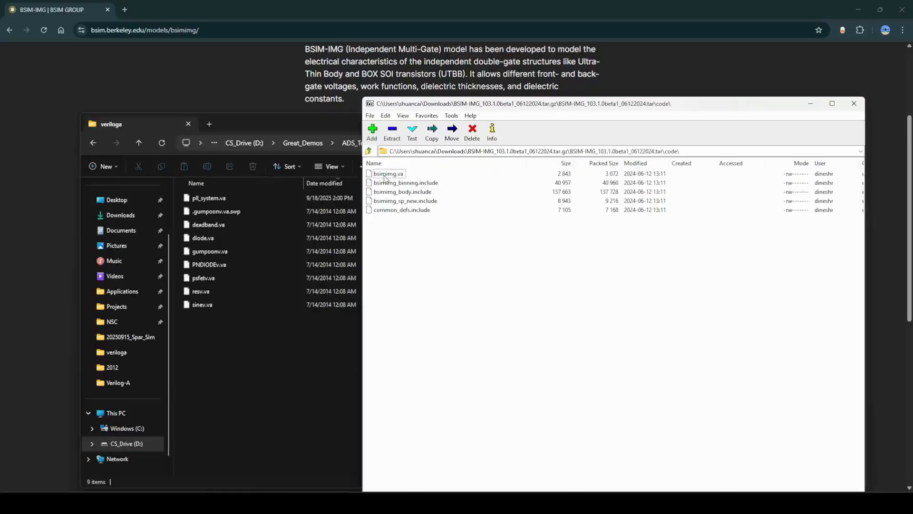
pyautogui.moveTo(410, 228); pyautogui.dragTo(374, 173)
pyautogui.click(415, 230)
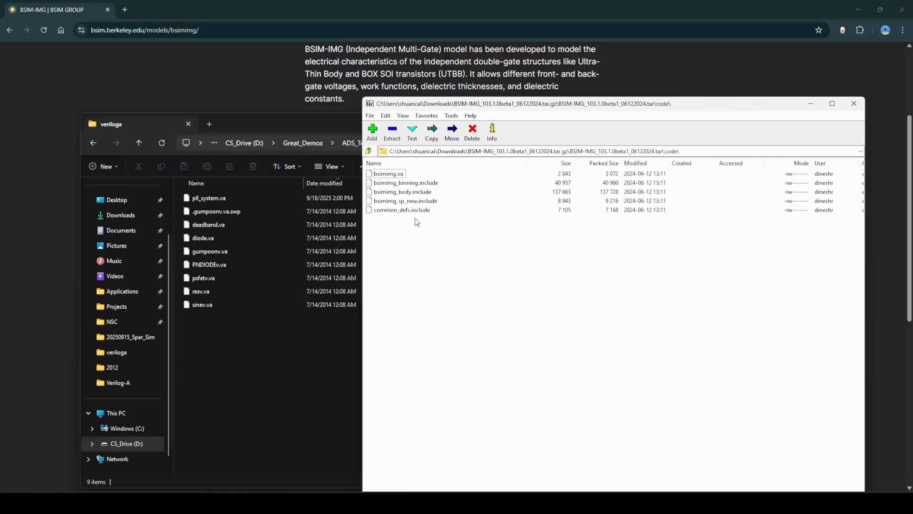
# Copy bsimimg.va and the four .include files from the archive's code folder into the Tutorial_wrk veriloga folder.
pyautogui.click(397, 174)
pyautogui.click(417, 212)
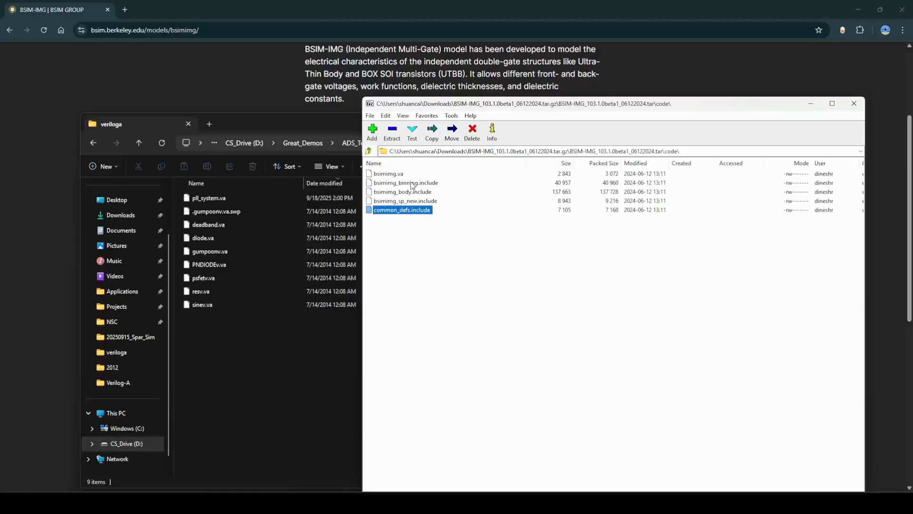
pyautogui.click(393, 175)
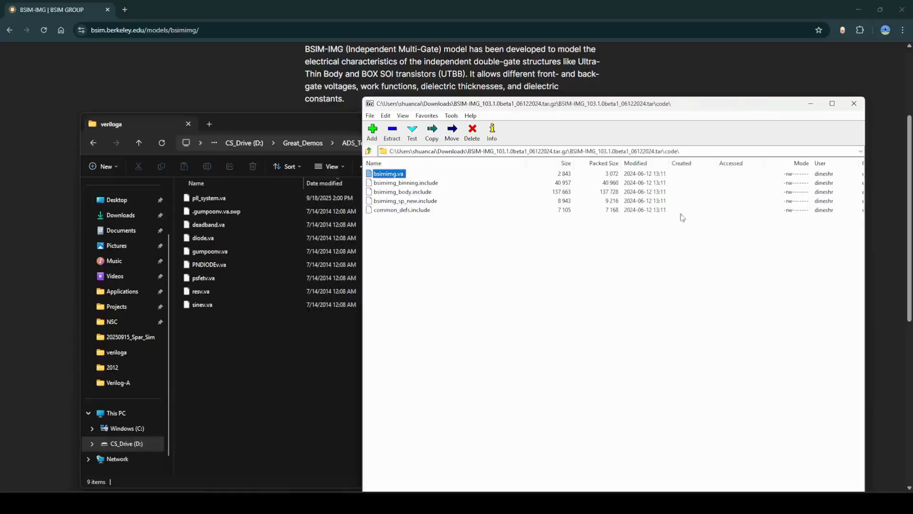
pyautogui.click(418, 263)
pyautogui.moveTo(417, 262); pyautogui.dragTo(241, 371)
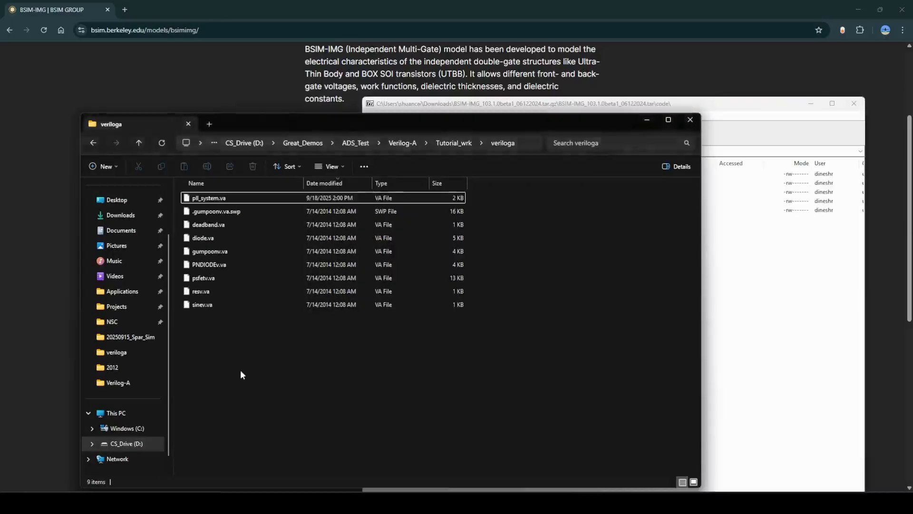
pyautogui.click(230, 395)
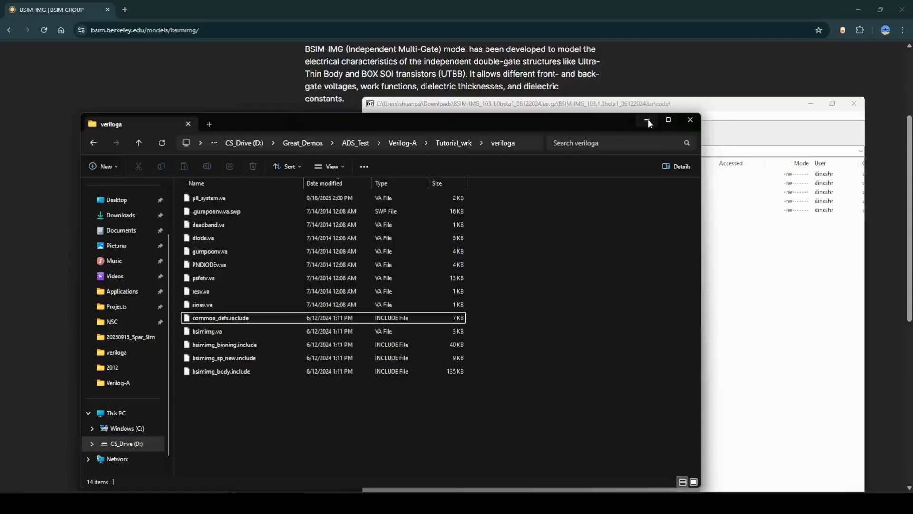
# Open the copied bsimimg.va in Notepad++ and locate the module name in the module declaration.
pyautogui.click(212, 331)
pyautogui.rightClick(212, 332)
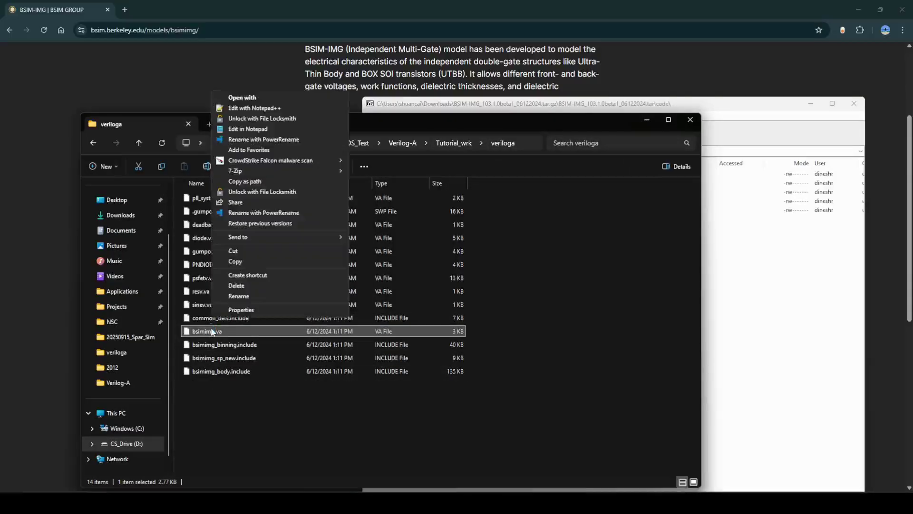
pyautogui.click(266, 109)
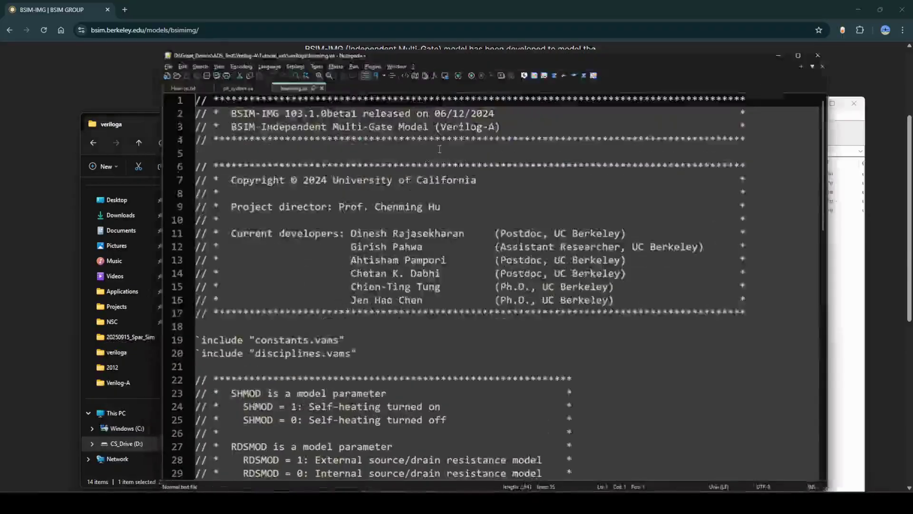
pyautogui.scroll(-8, 293, 360)
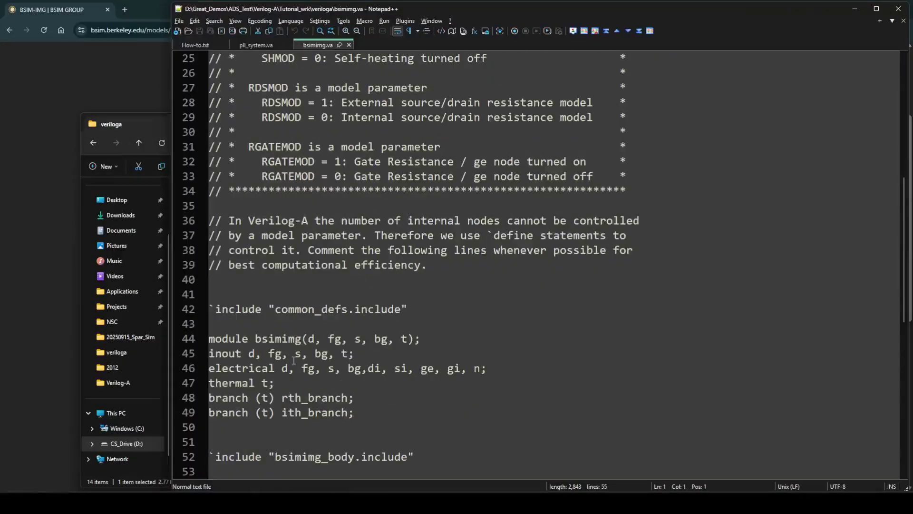
pyautogui.scroll(-2, 294, 360)
pyautogui.click(277, 251)
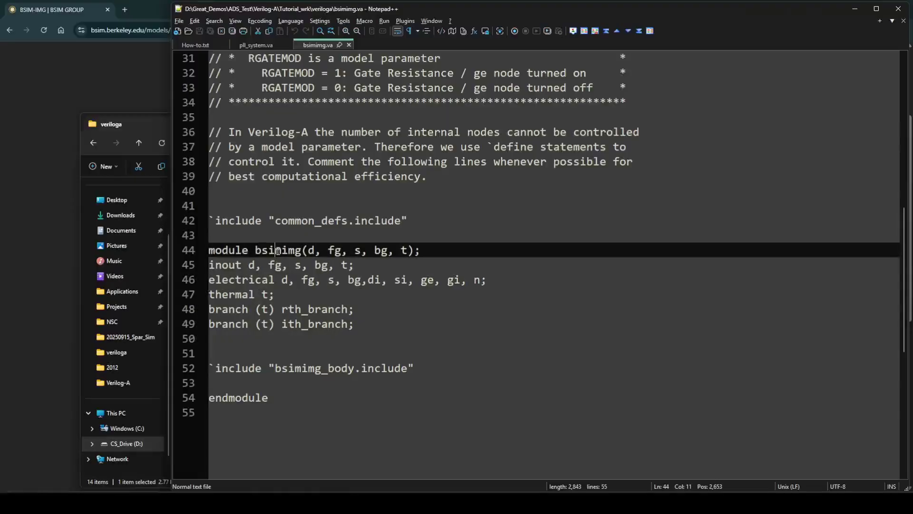
pyautogui.doubleClick(277, 251)
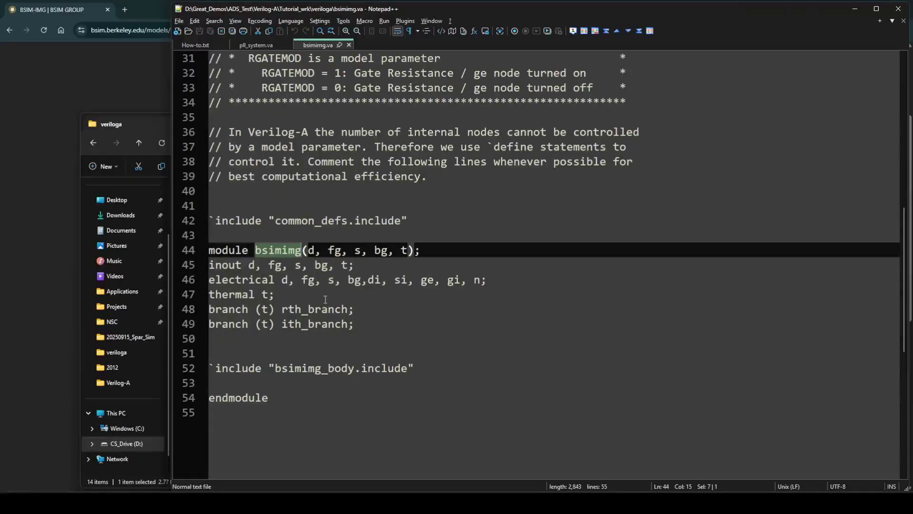
# Examine the module's port list on line 44 and the thermal declaration of port t.
pyautogui.moveTo(308, 250); pyautogui.dragTo(415, 250)
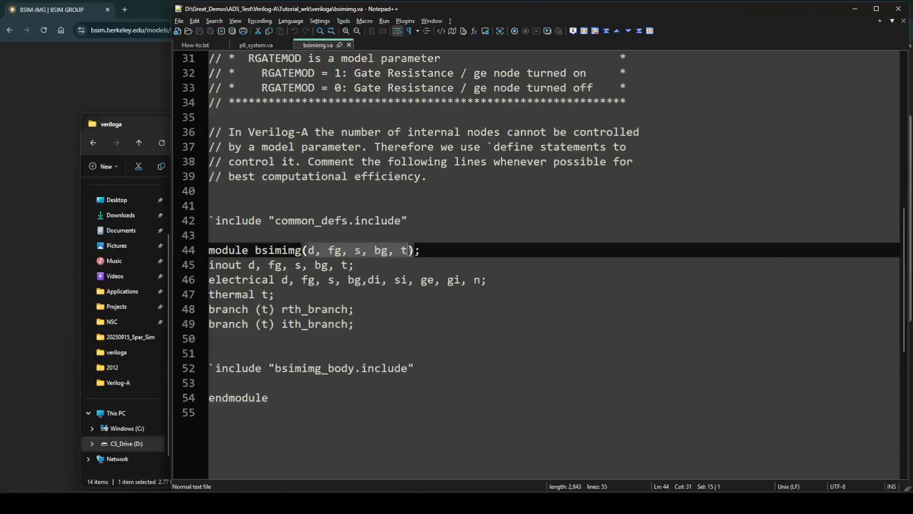
pyautogui.click(309, 252)
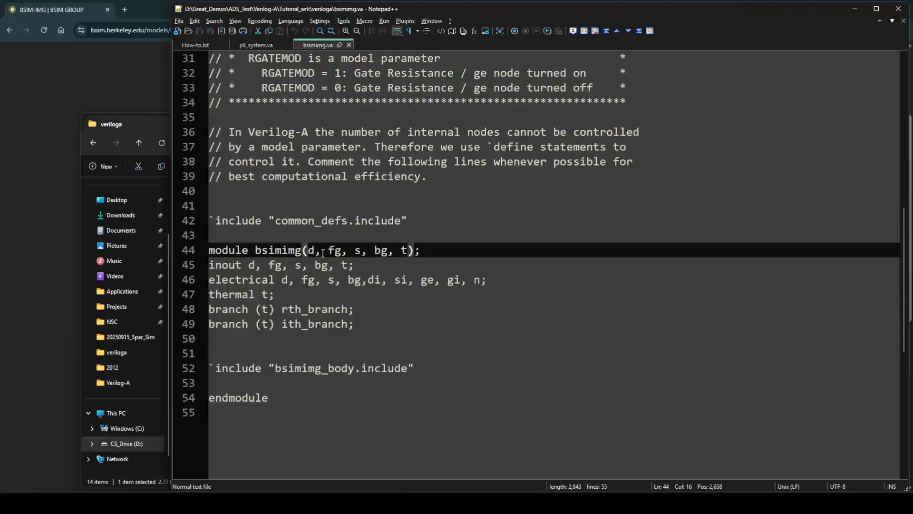
pyautogui.click(333, 250)
pyautogui.click(383, 252)
pyautogui.doubleClick(405, 250)
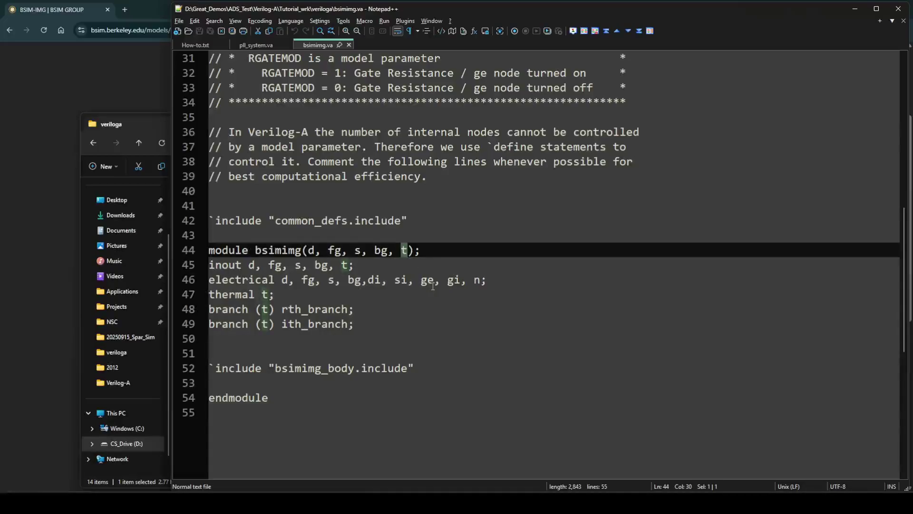
pyautogui.doubleClick(243, 296)
pyautogui.click(275, 296)
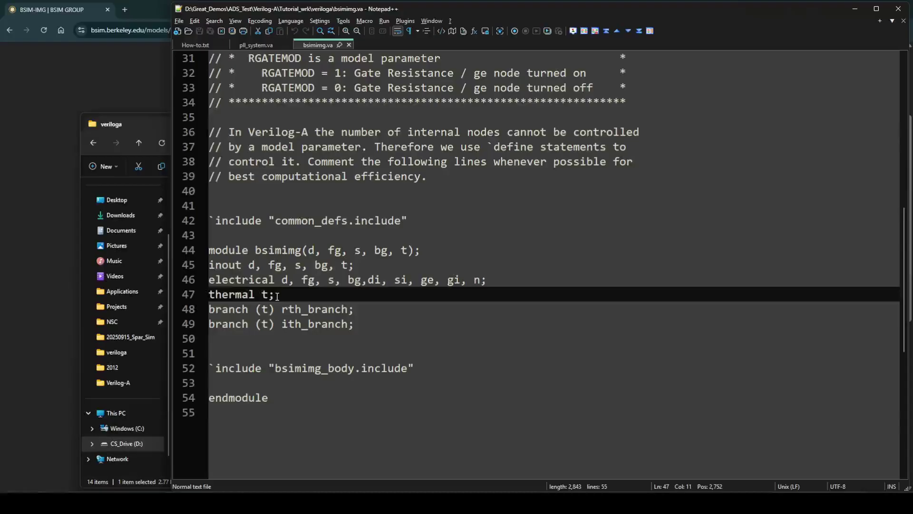
# Close bsimimg.va and minimize the editor, file, archive and browser windows to return to the ADS main window.
pyautogui.click(349, 44)
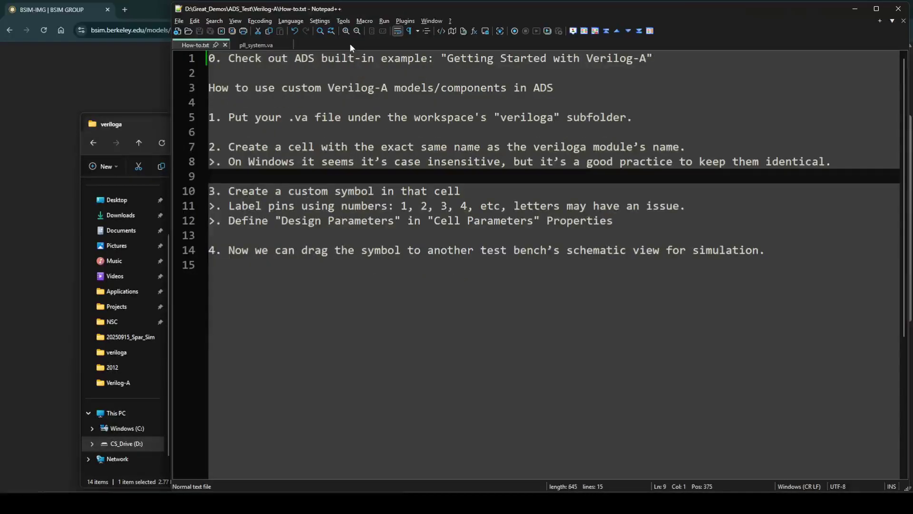
pyautogui.click(855, 9)
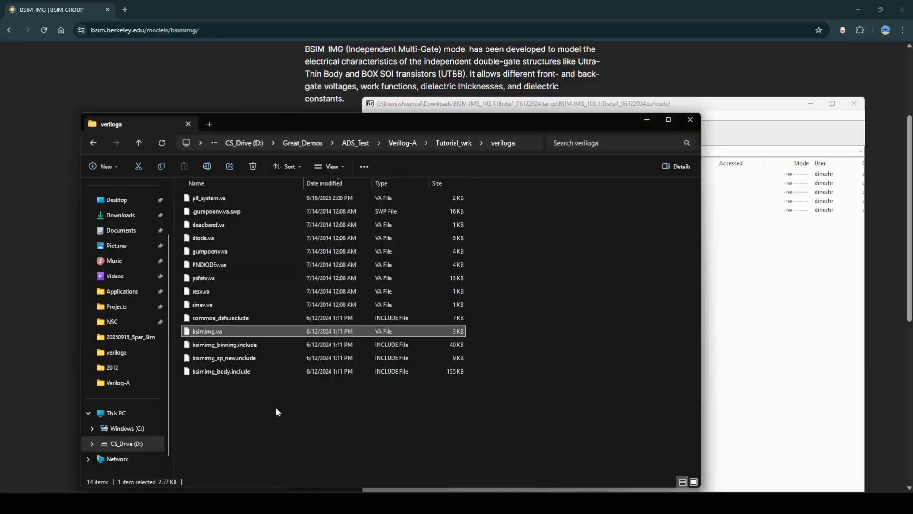
pyautogui.click(275, 406)
pyautogui.click(647, 119)
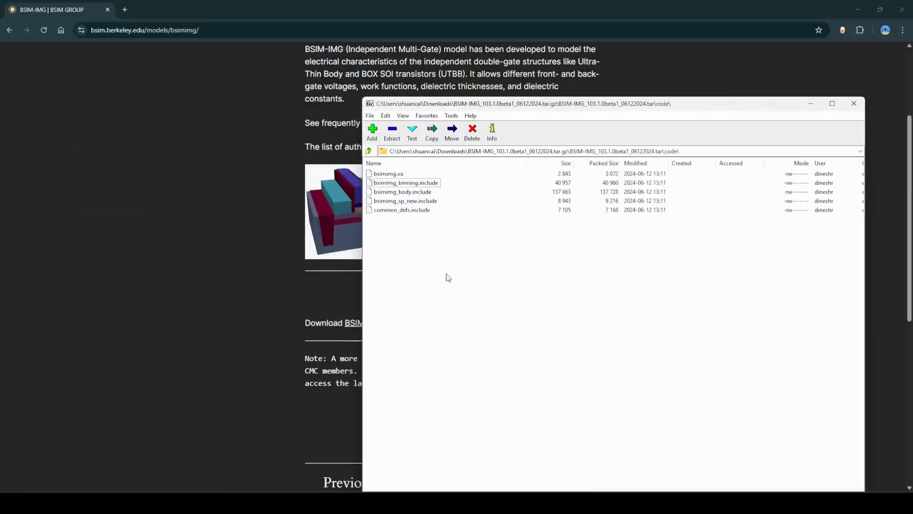
pyautogui.click(811, 107)
pyautogui.click(857, 8)
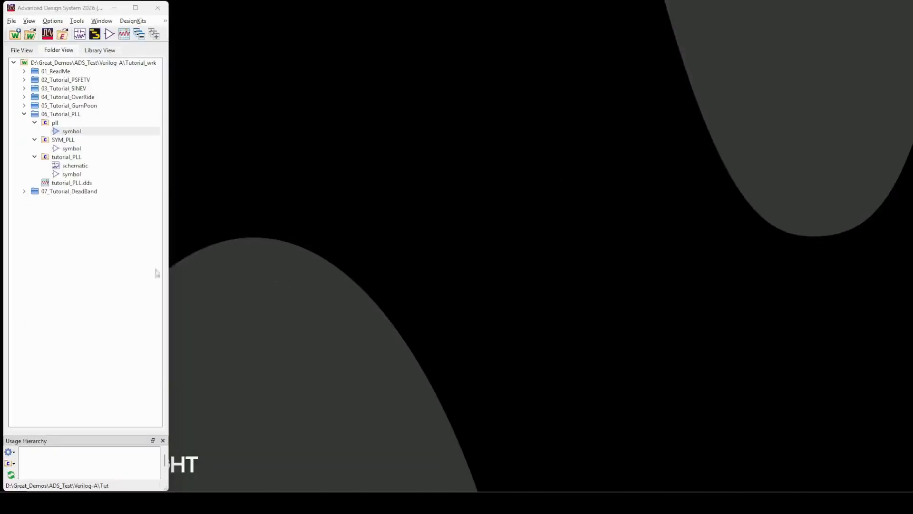
# Collapse the 06_Tutorial_PLL folder and create a new symbol in Tutorial_lib for a cell named bsimimg.
pyautogui.click(24, 114)
pyautogui.click(109, 37)
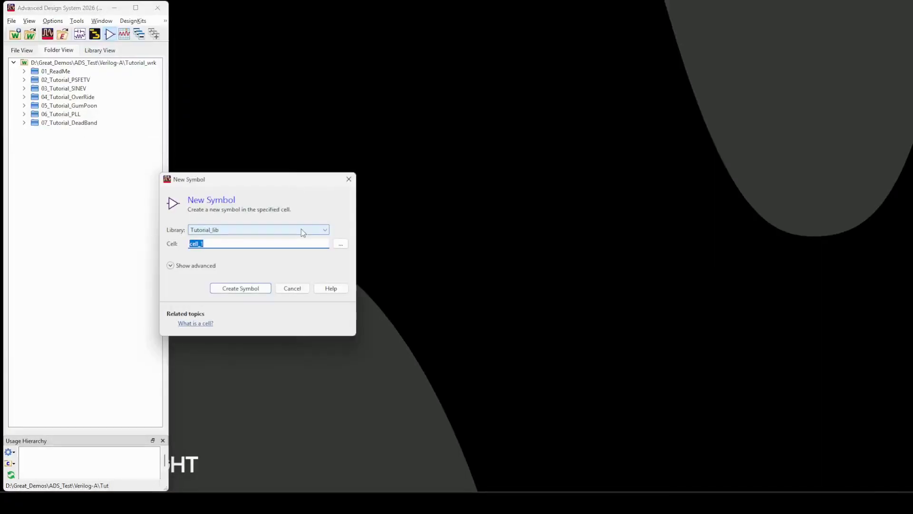
pyautogui.write('bsimimg')
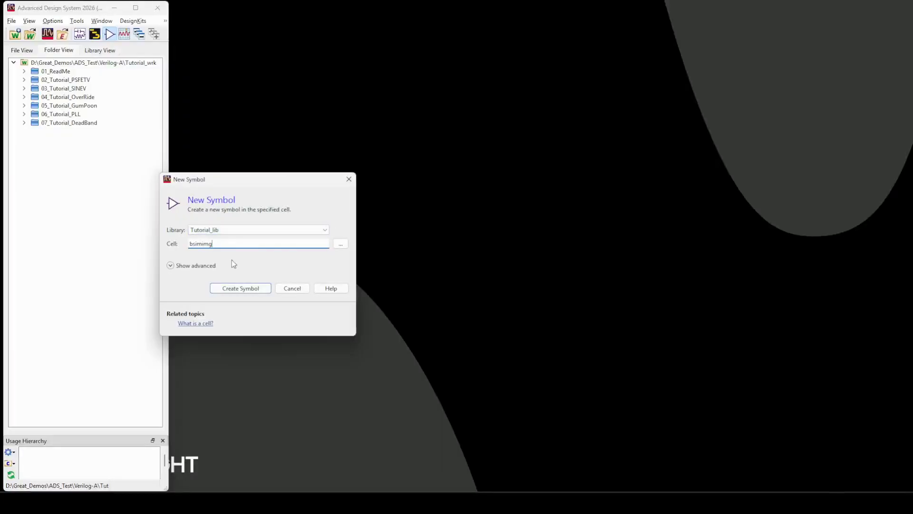
pyautogui.click(243, 289)
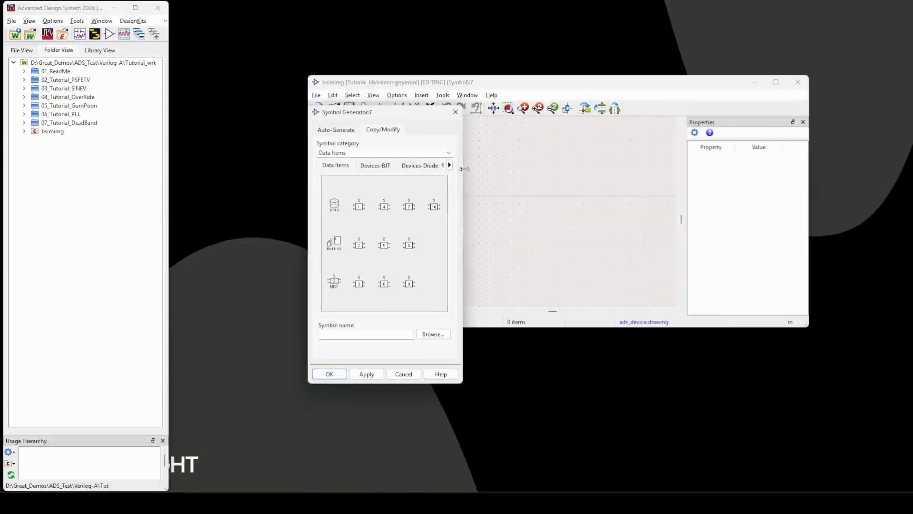
# Generate the bsimimg symbol by copying the four-port S-parameter symbol with a Ref pin from the Data Items category.
pyautogui.moveTo(462, 184); pyautogui.dragTo(670, 184)
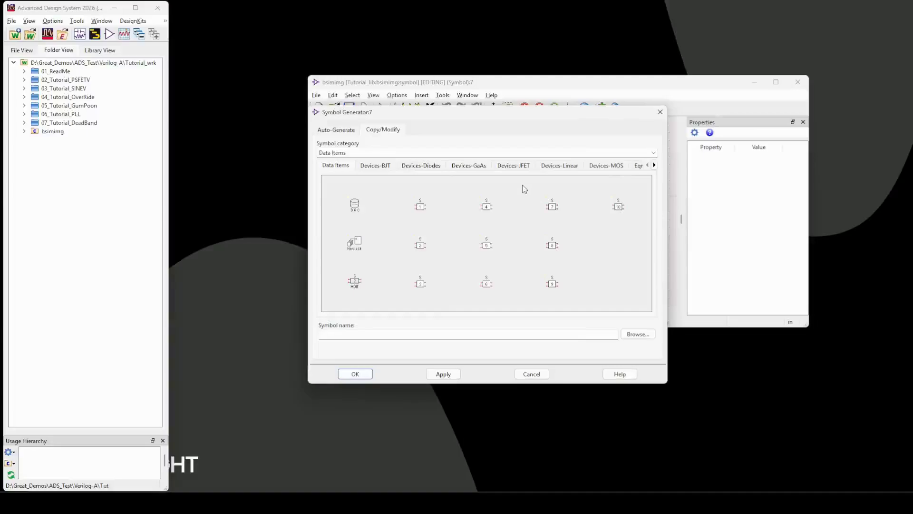
pyautogui.click(596, 167)
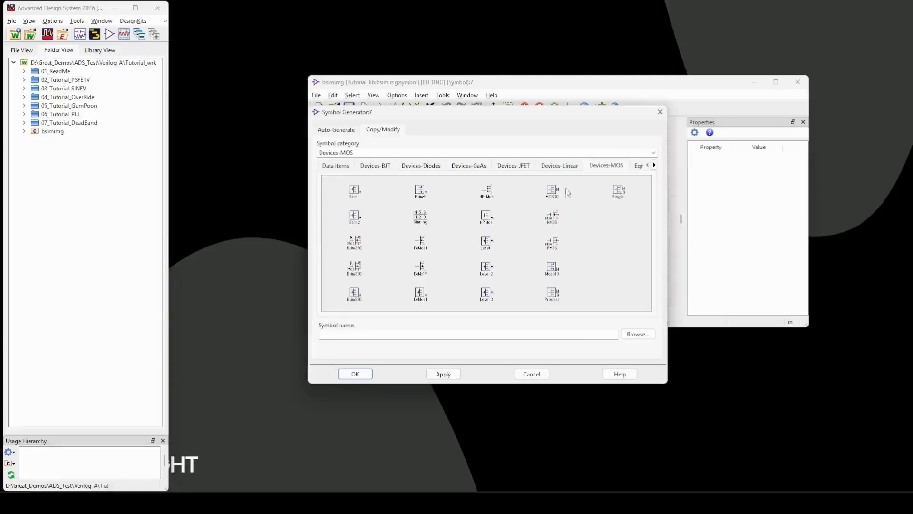
pyautogui.click(336, 167)
pyautogui.click(487, 209)
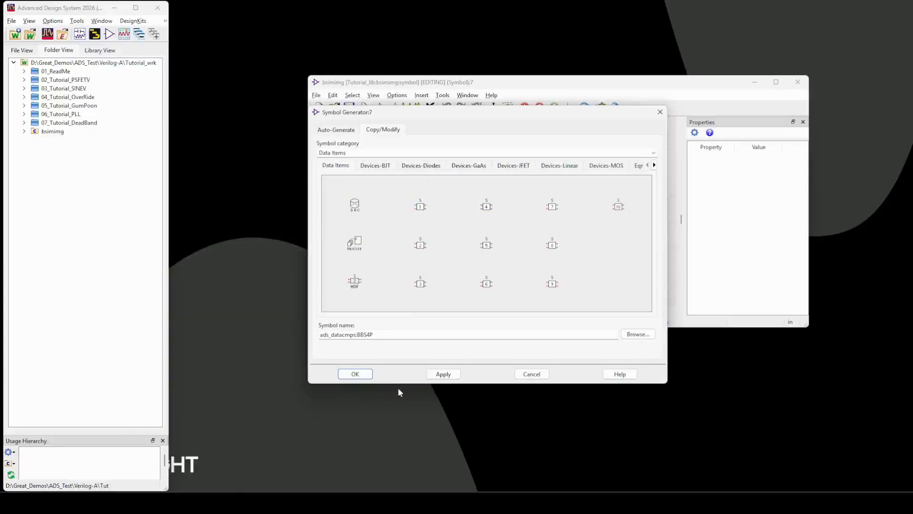
pyautogui.click(357, 374)
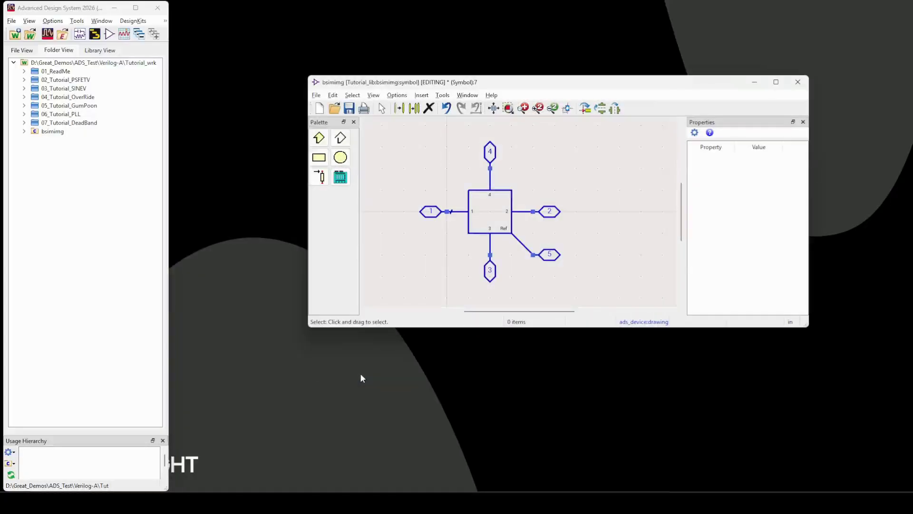
# Move and enlarge the bsimimg symbol window, then inspect pin 4's term settings without changing them.
pyautogui.moveTo(568, 84); pyautogui.dragTo(462, 80)
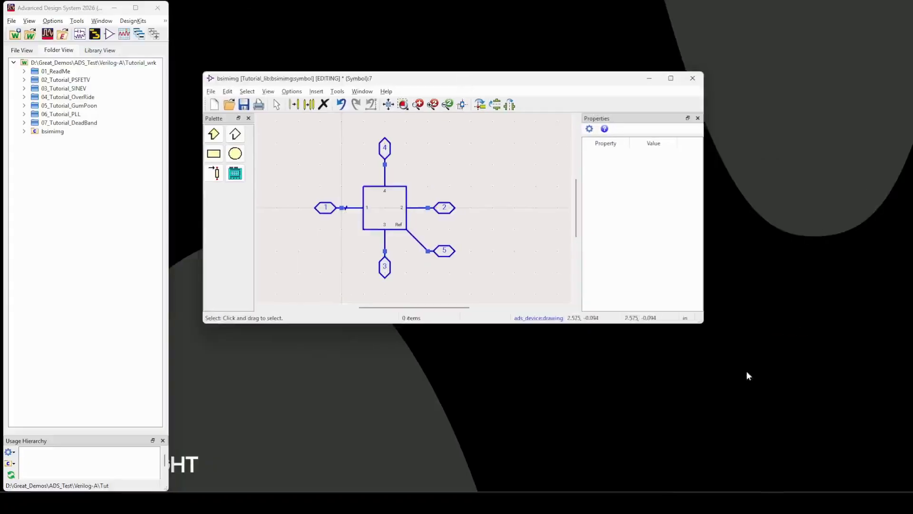
pyautogui.moveTo(704, 324); pyautogui.dragTo(765, 451)
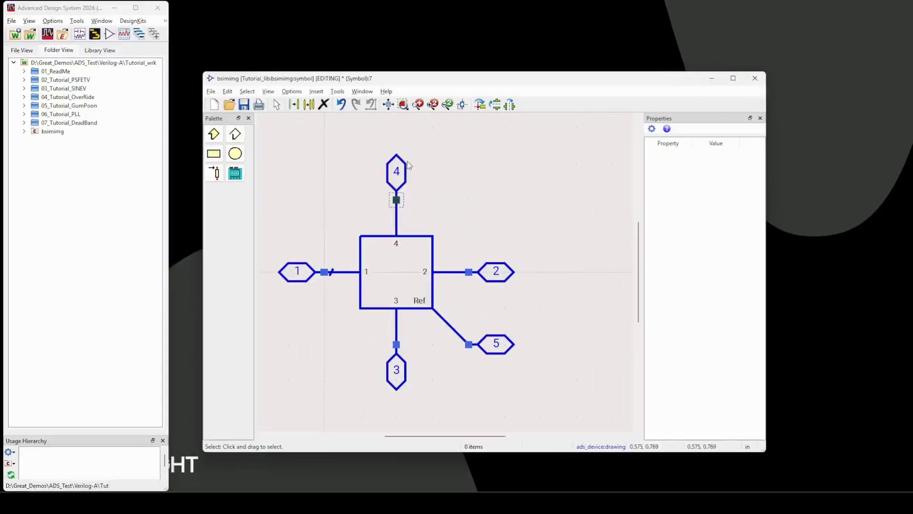
pyautogui.doubleClick(400, 173)
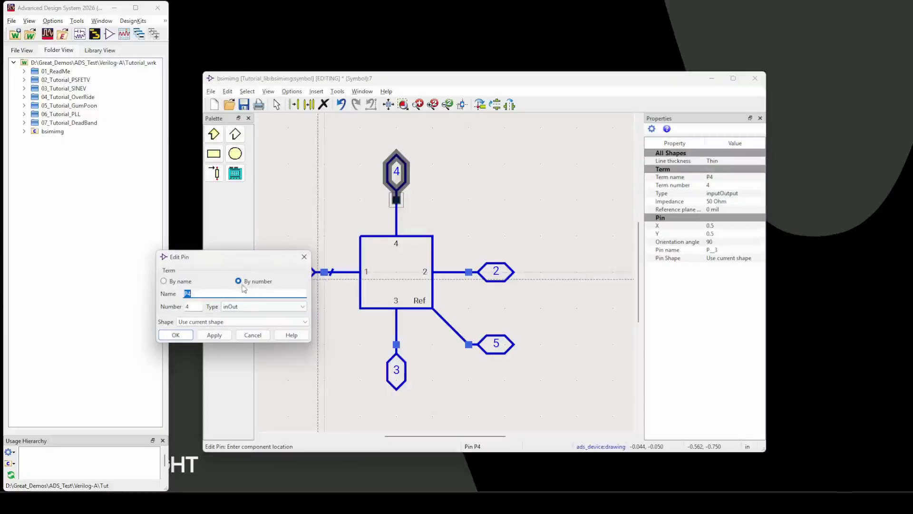
pyautogui.click(253, 336)
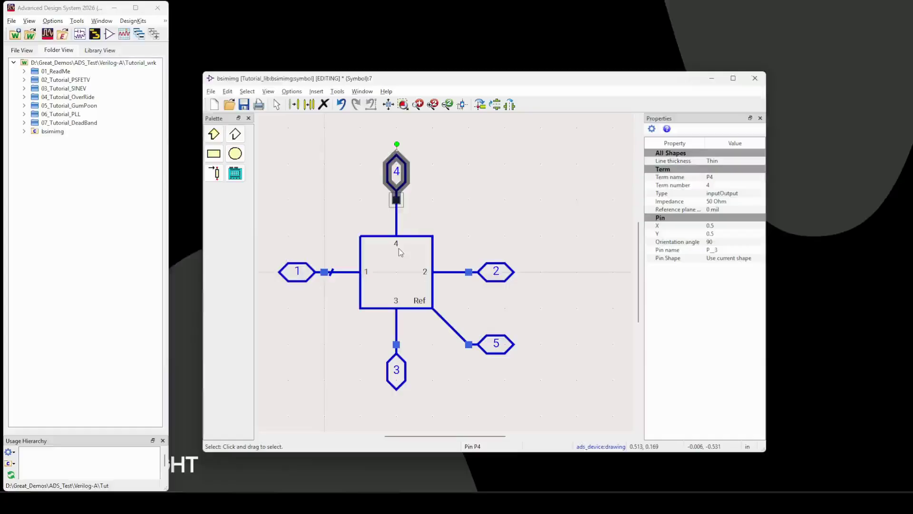
# Change the text label next to pin 1 inside the symbol box to D.
pyautogui.click(366, 271)
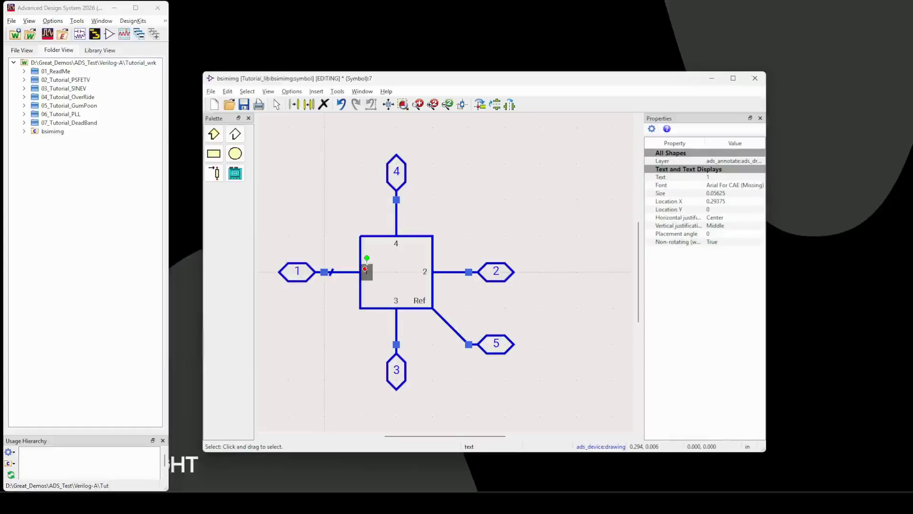
pyautogui.click(747, 177)
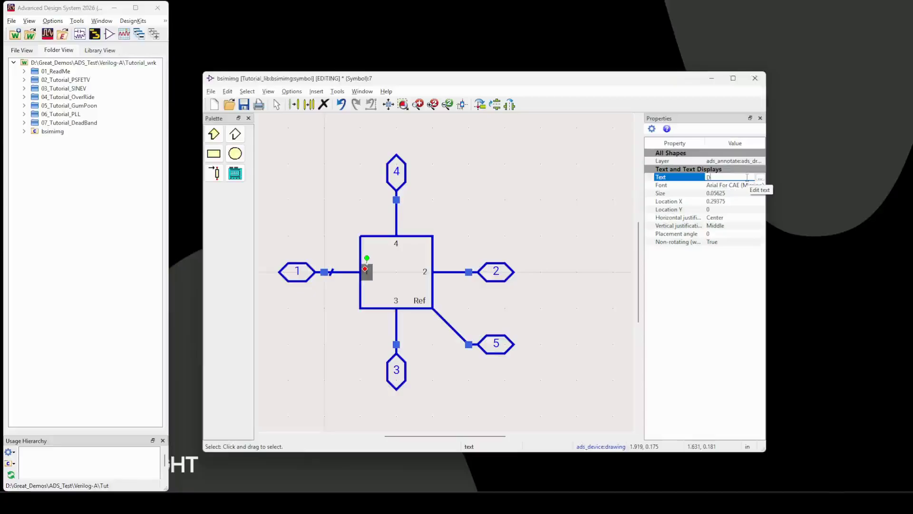
pyautogui.click(538, 210)
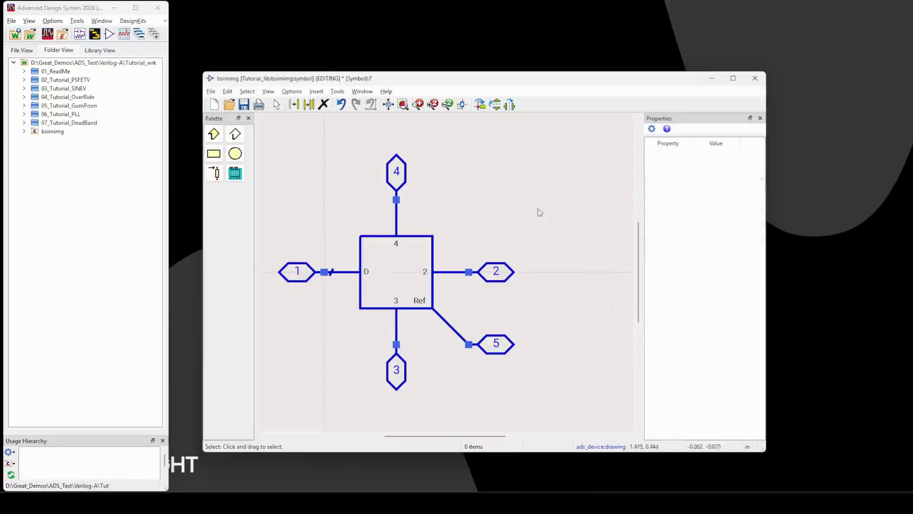
# Change the text labels inside the symbol box to FG next to pin 2 and S next to pin 3.
pyautogui.click(427, 278)
pyautogui.click(716, 177)
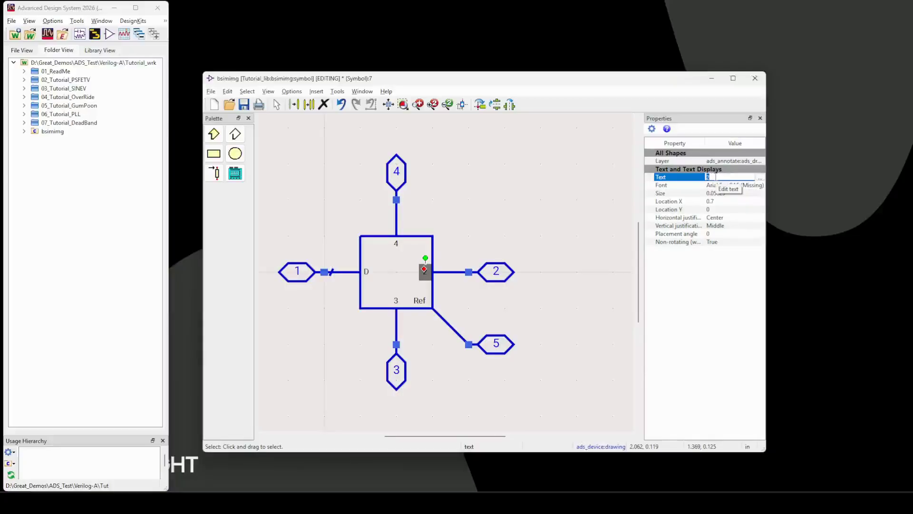
pyautogui.press('Return')
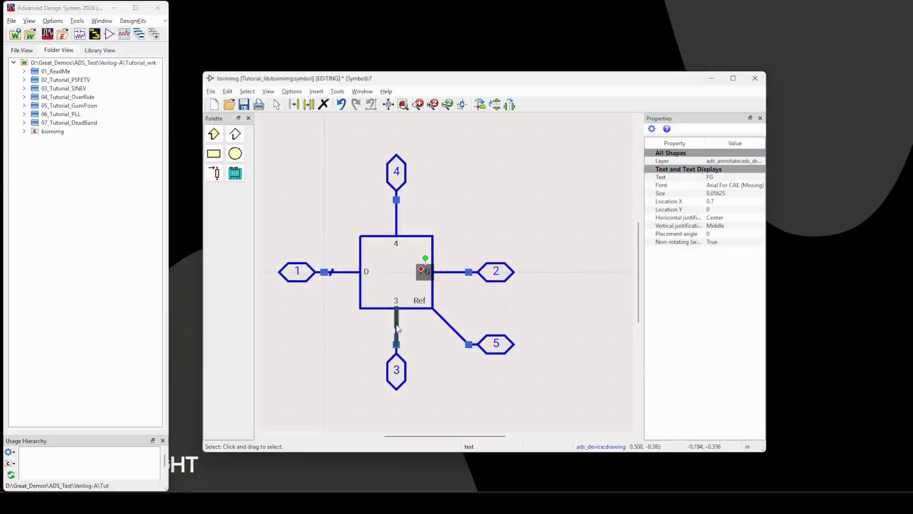
pyautogui.click(396, 301)
pyautogui.click(727, 176)
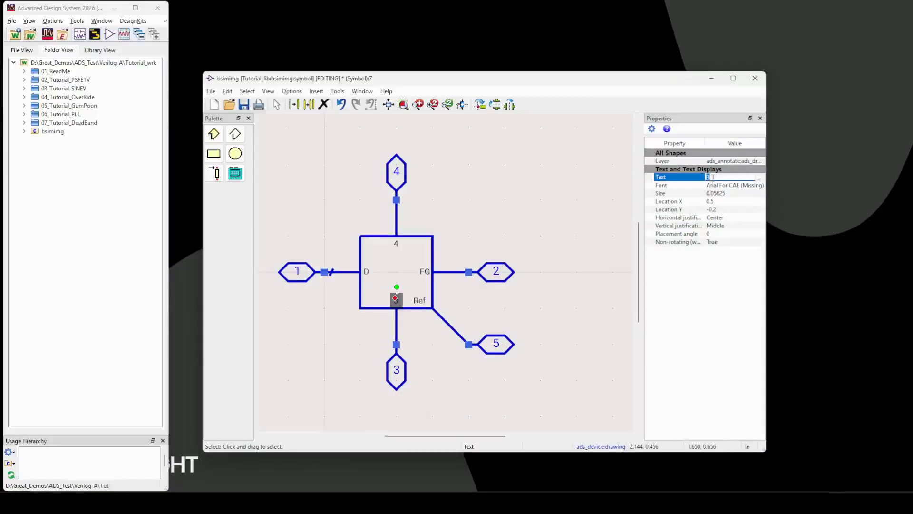
pyautogui.click(728, 176)
pyautogui.write('S')
pyautogui.press('Return')
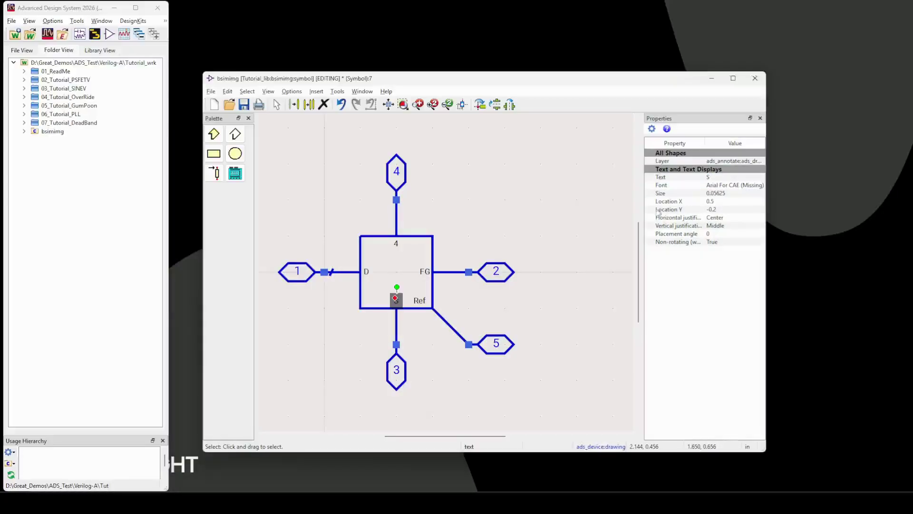
# Change the label next to pin 4 to BG and the Ref label near pin 5 to t.
pyautogui.click(396, 243)
pyautogui.doubleClick(731, 176)
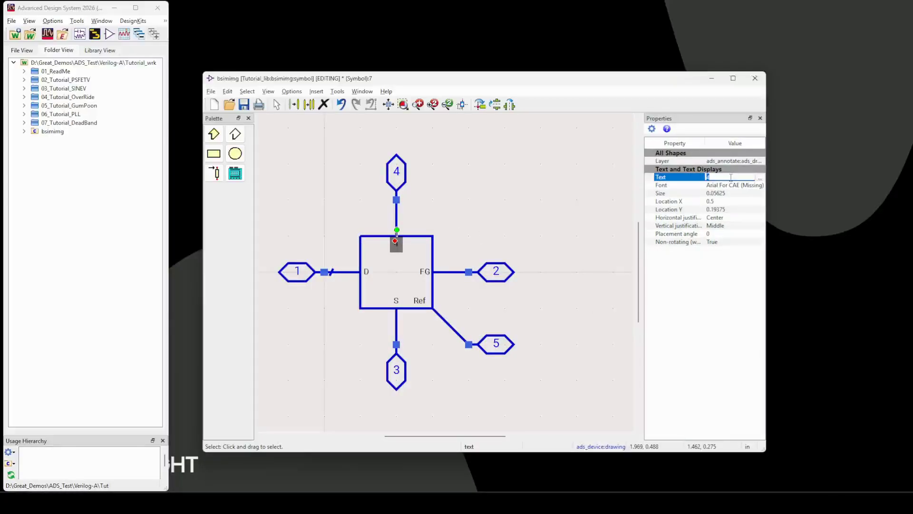
pyautogui.write('BG')
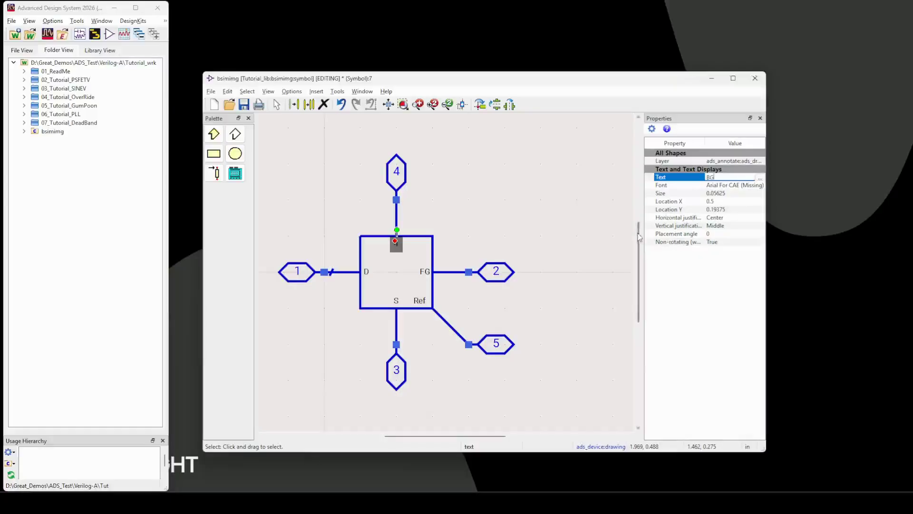
pyautogui.press('Return')
pyautogui.click(419, 300)
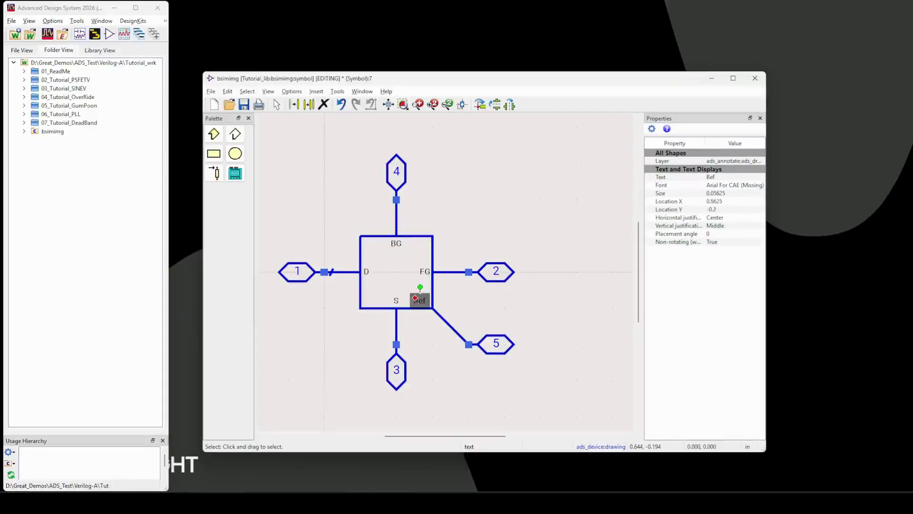
pyautogui.doubleClick(735, 177)
pyautogui.write('t')
pyautogui.press('Return')
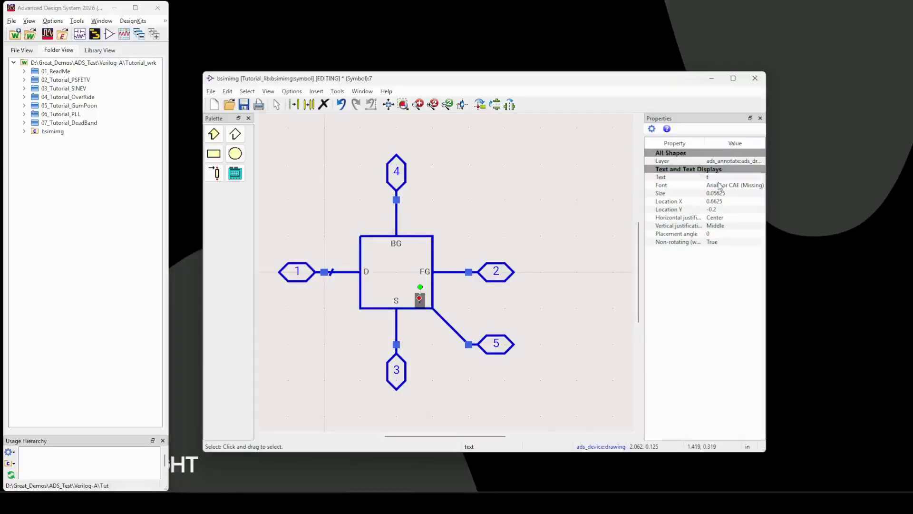
pyautogui.click(494, 214)
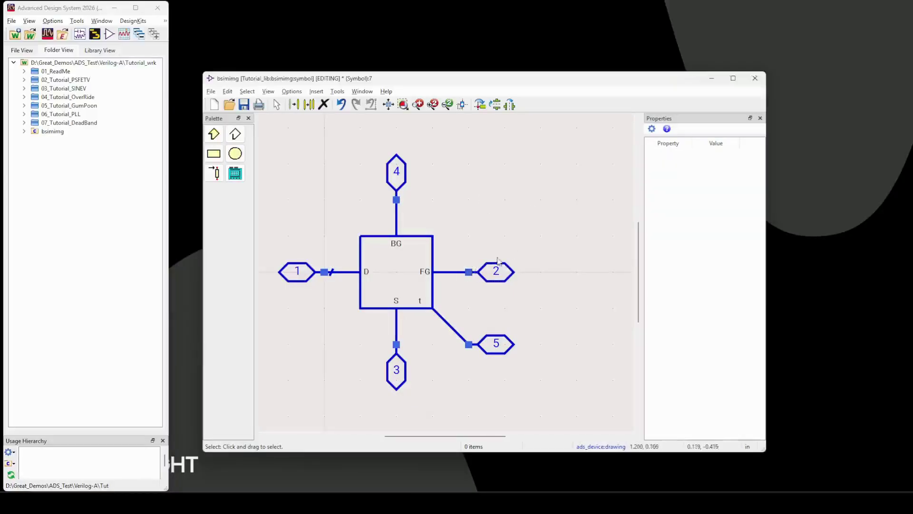
# Close the symbol window, expand the bsimimg cell, and create a new schematic in Tutorial_lib for cell_1.
pyautogui.click(755, 78)
pyautogui.click(24, 132)
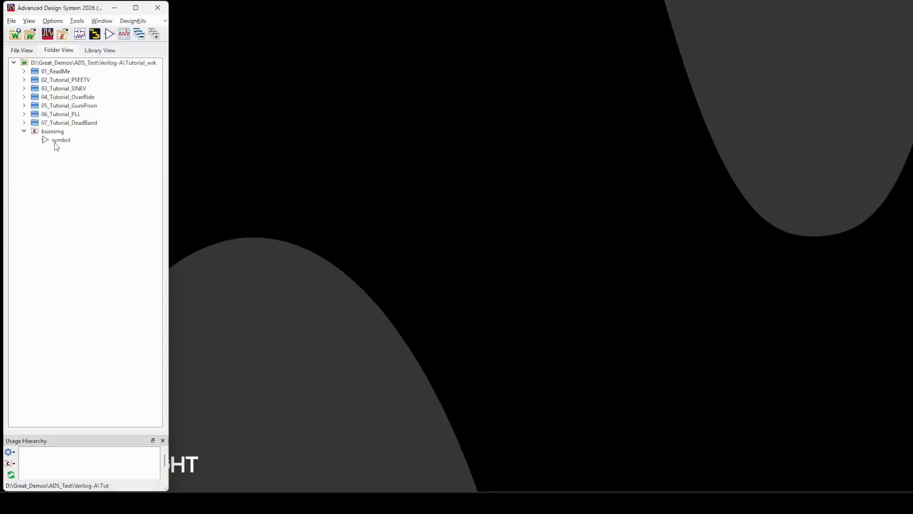
pyautogui.click(79, 34)
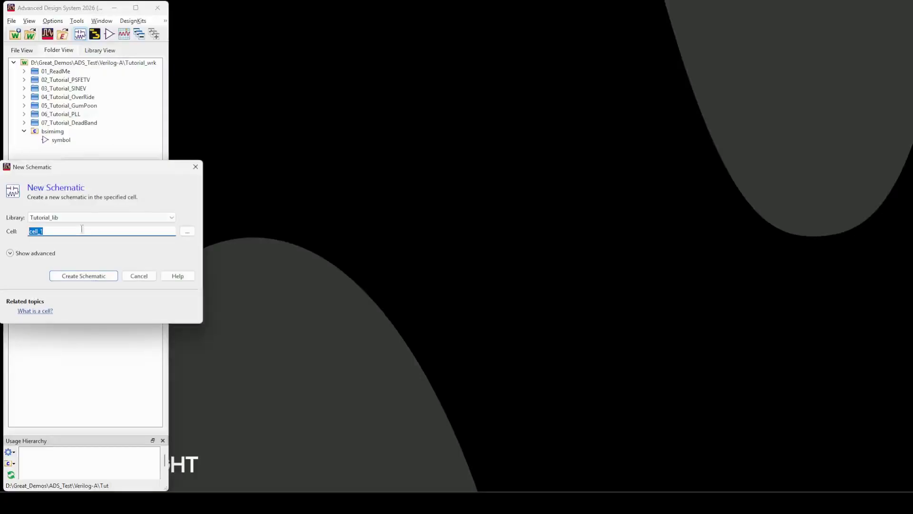
pyautogui.click(84, 275)
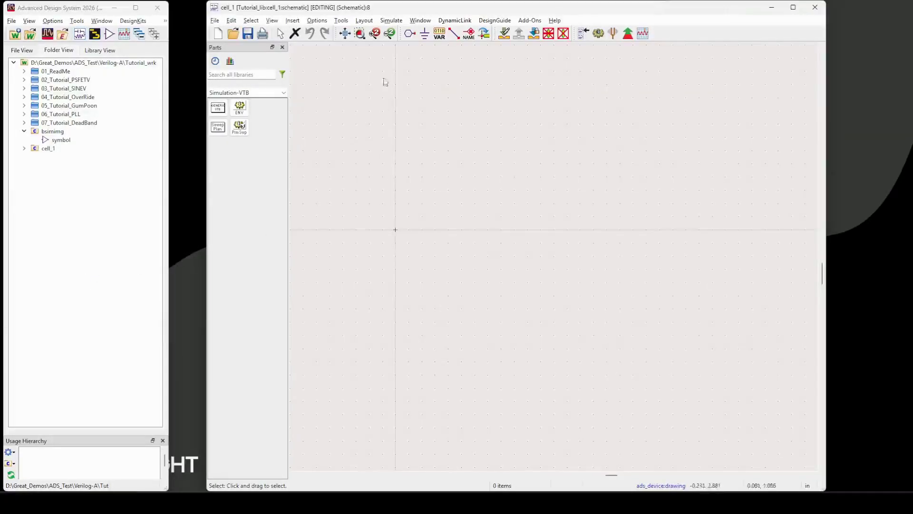
# Search the schematic templates for fet and place ads_templates:FET_curve_tracer in the empty schematic.
pyautogui.click(293, 21)
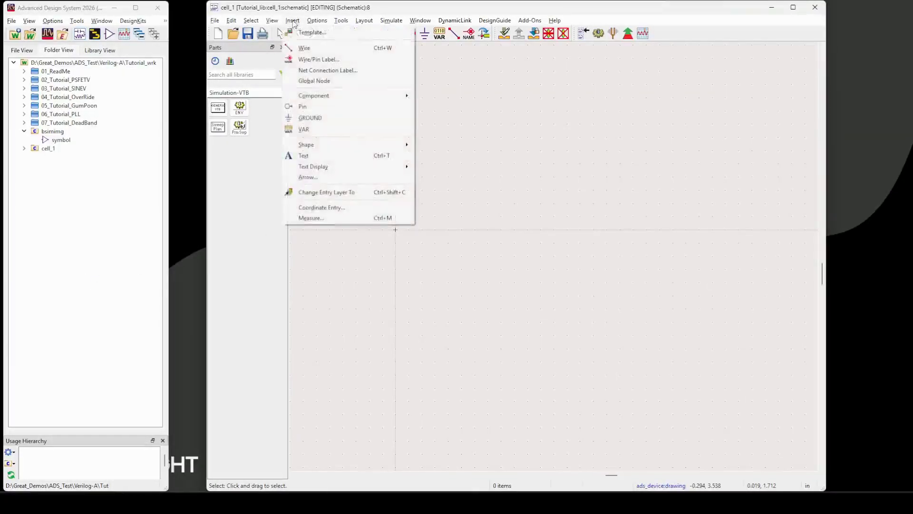
pyautogui.click(304, 31)
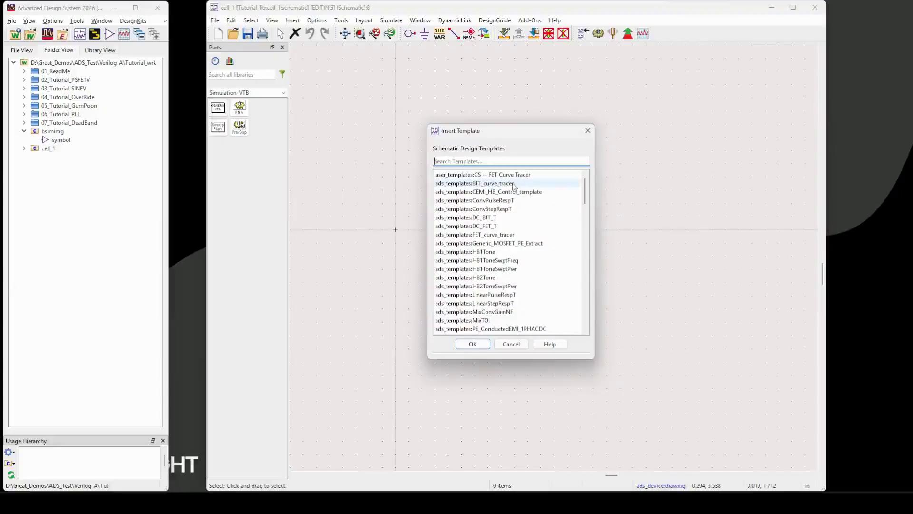
pyautogui.click(516, 177)
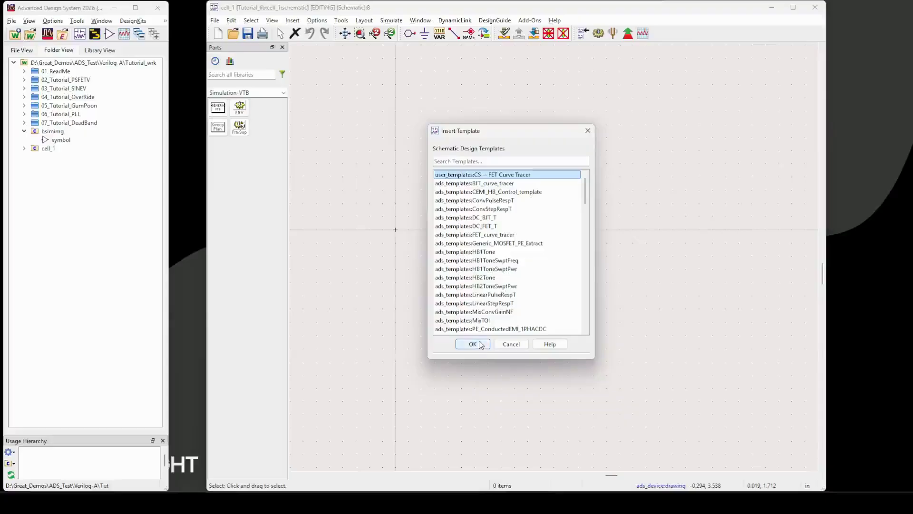
pyautogui.click(494, 226)
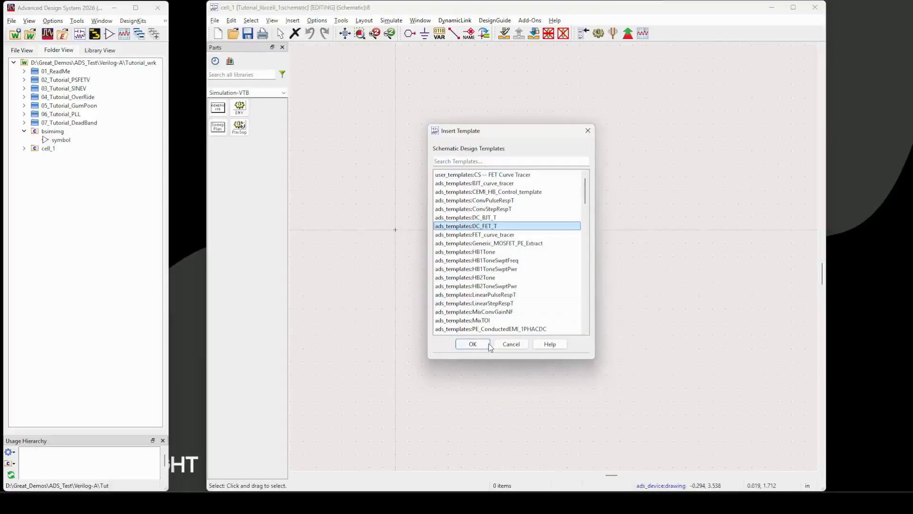
pyautogui.click(499, 162)
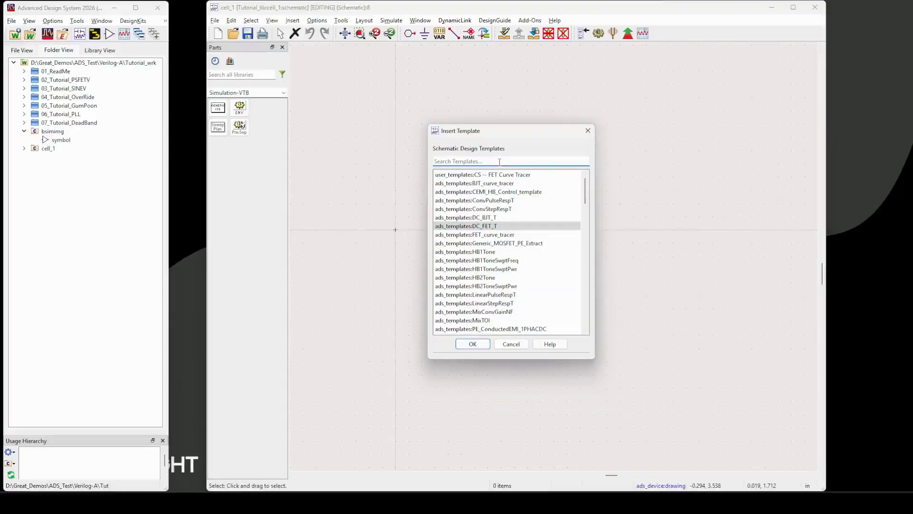
pyautogui.write('fet')
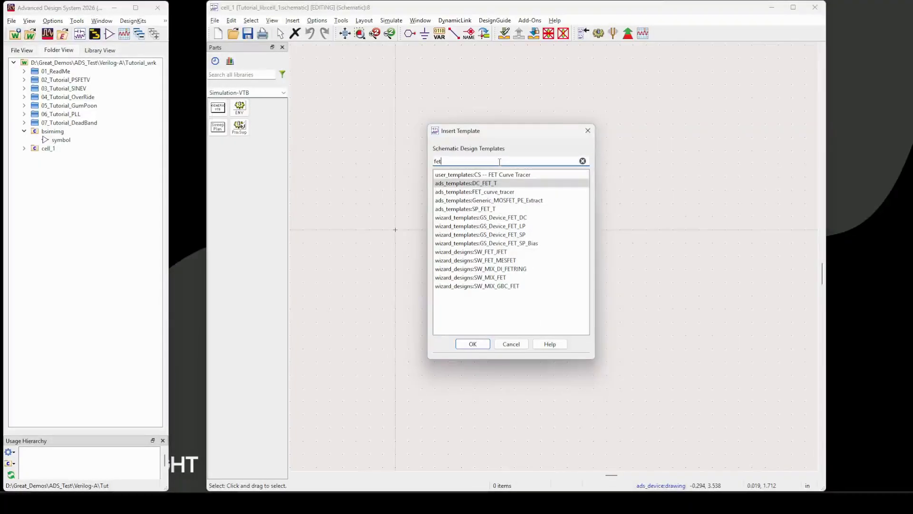
pyautogui.click(500, 191)
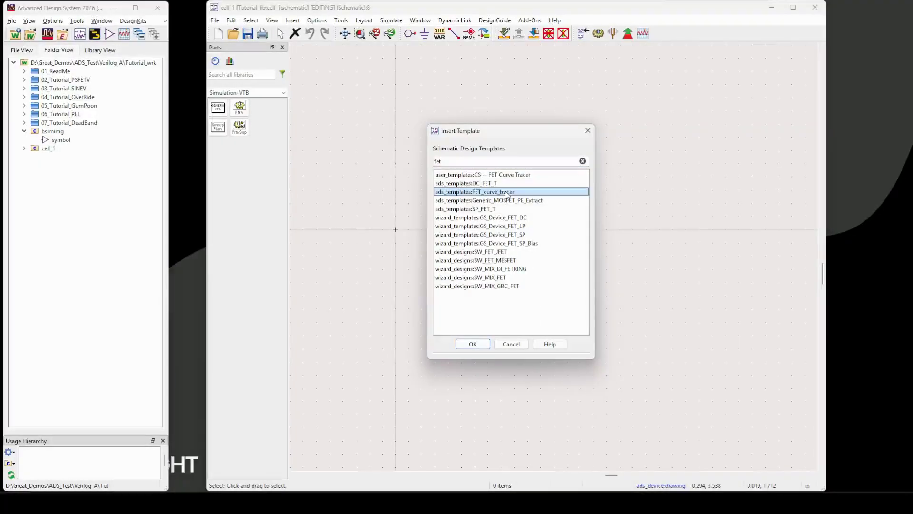
pyautogui.click(482, 346)
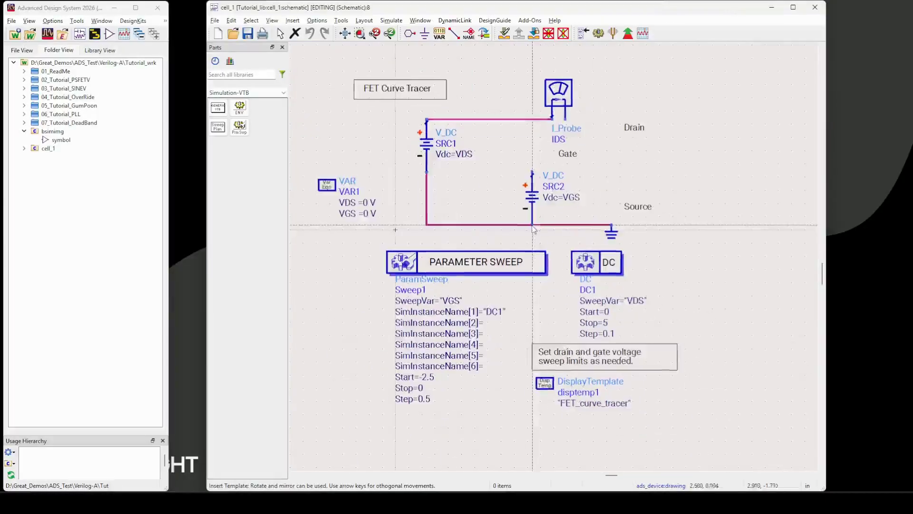
pyautogui.click(524, 236)
pyautogui.click(595, 164)
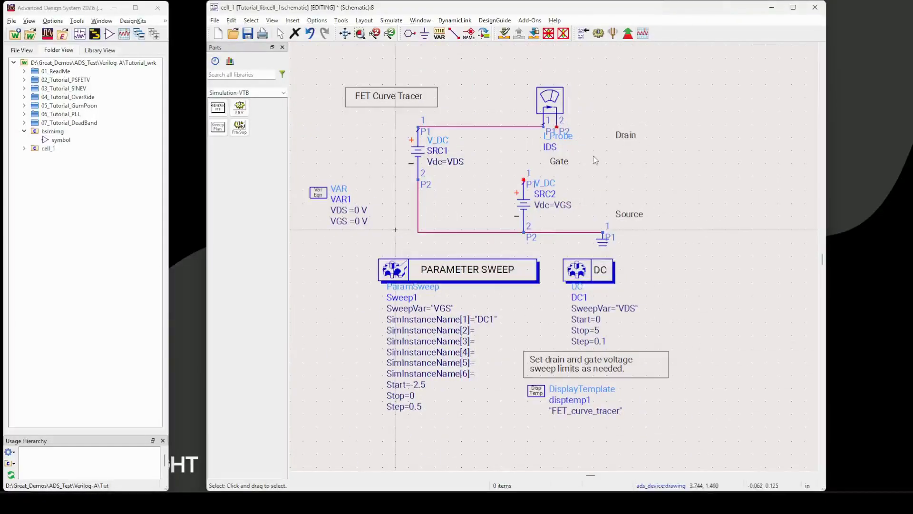
# Move the Drain label beside the current probe, the Gate label up-left of SRC2, and the Source label beside the ground.
pyautogui.click(626, 136)
pyautogui.moveTo(626, 136); pyautogui.dragTo(590, 113)
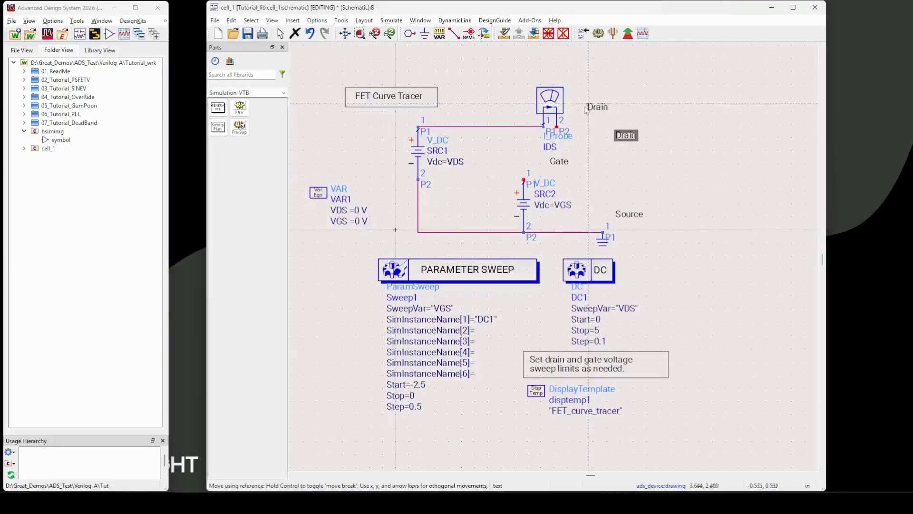
pyautogui.click(554, 162)
pyautogui.moveTo(554, 162); pyautogui.dragTo(502, 158)
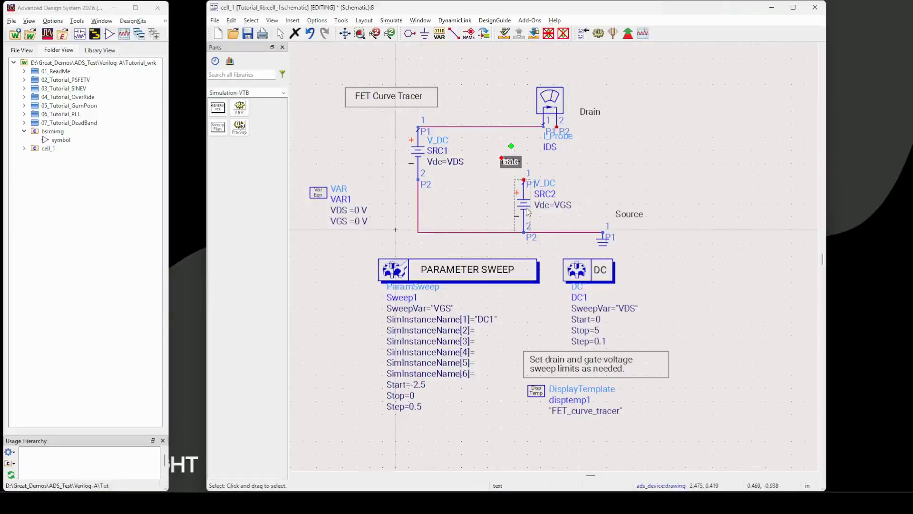
pyautogui.click(625, 214)
pyautogui.moveTo(617, 210); pyautogui.dragTo(635, 226)
pyautogui.click(765, 166)
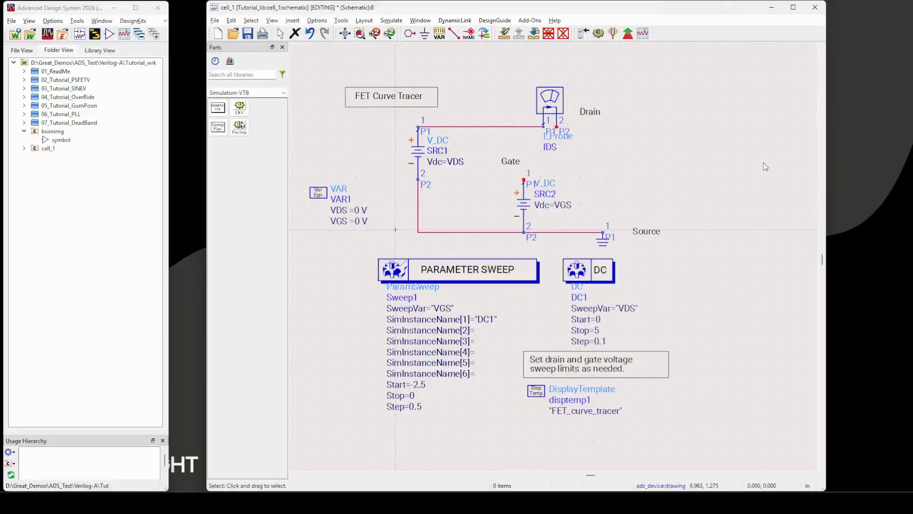
# Place the bsimimg symbol in the schematic between the Drain and Source labels, clear of the template circuit.
pyautogui.click(61, 141)
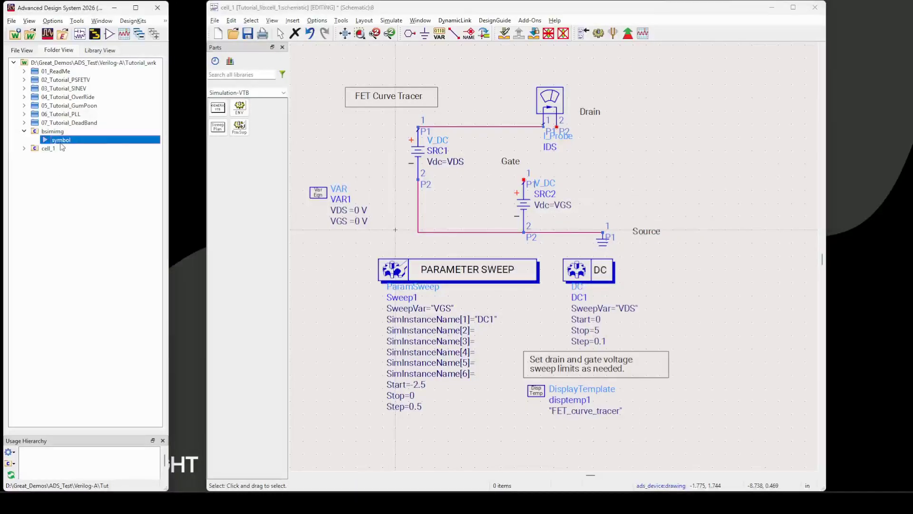
pyautogui.moveTo(60, 145); pyautogui.dragTo(640, 165)
pyautogui.press('Escape')
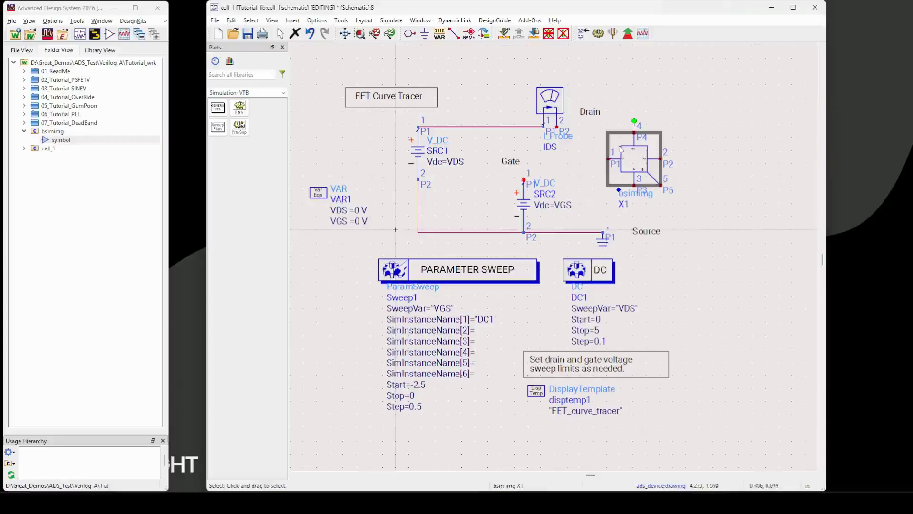
pyautogui.click(694, 170)
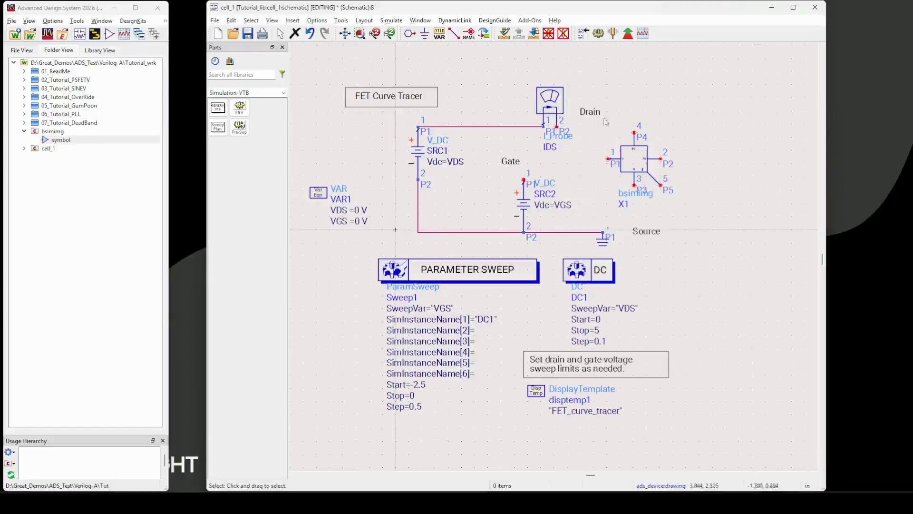
pyautogui.click(635, 108)
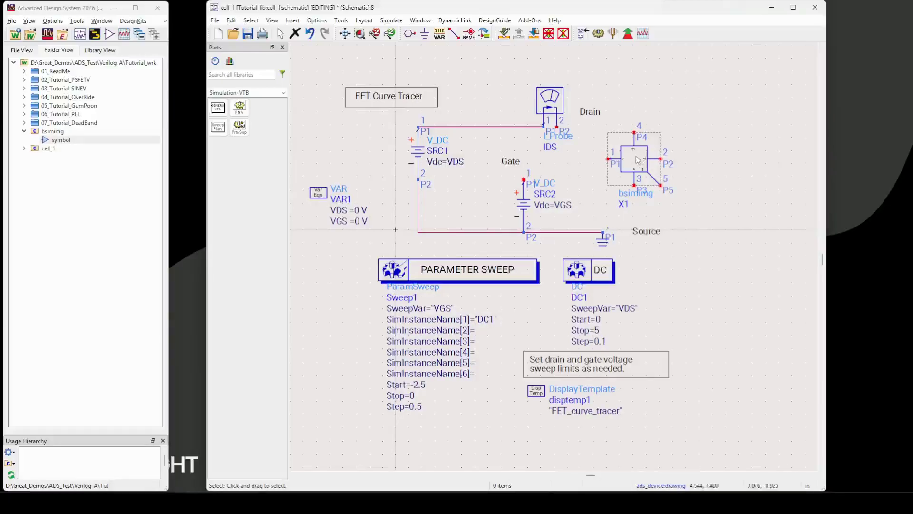
# Check the grid and snap settings in the schematic preferences.
pyautogui.scroll(3, 628, 166)
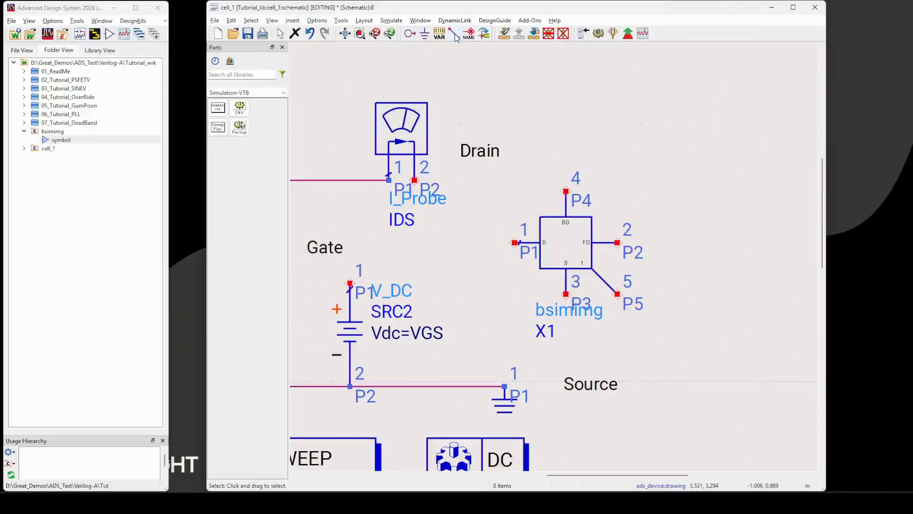
pyautogui.rightClick(596, 104)
pyautogui.click(628, 143)
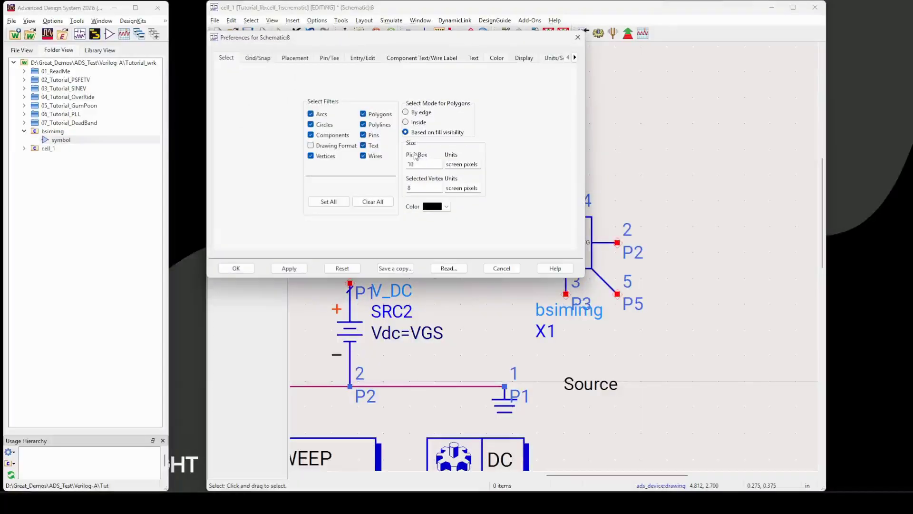
pyautogui.click(259, 58)
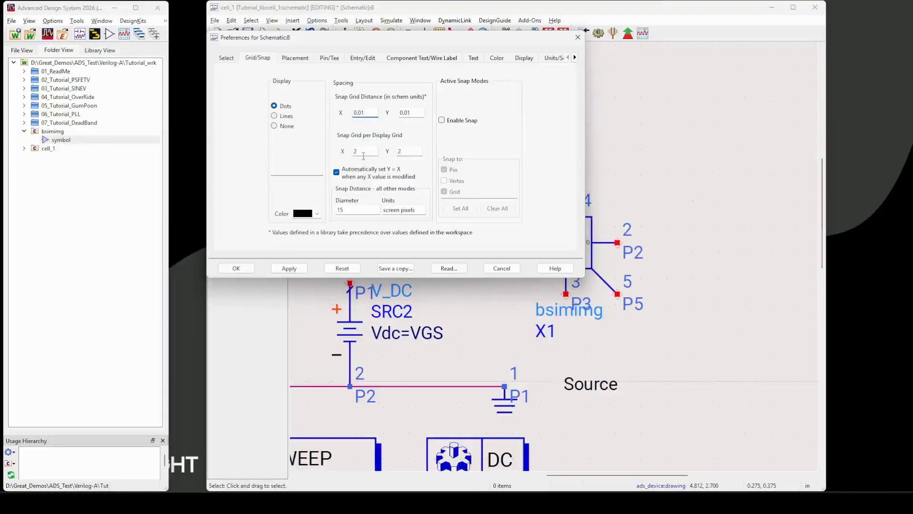
pyautogui.click(236, 269)
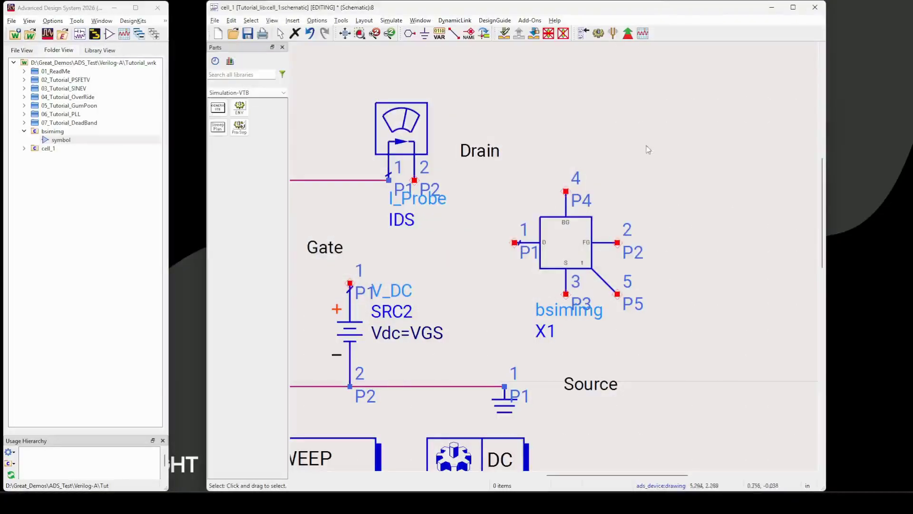
# Wire the output pin P2 of the IDS current probe to the D pin of the bsimimg symbol.
pyautogui.moveTo(481, 211); pyautogui.dragTo(565, 178)
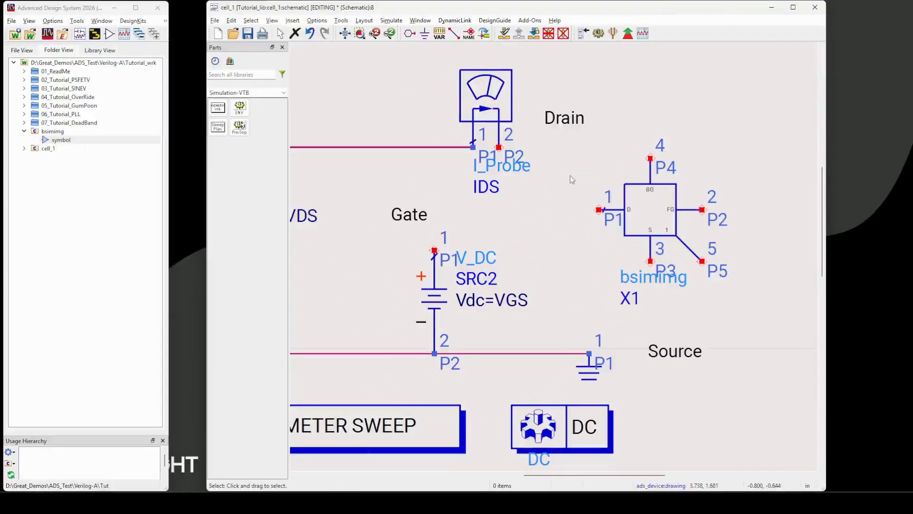
pyautogui.click(454, 33)
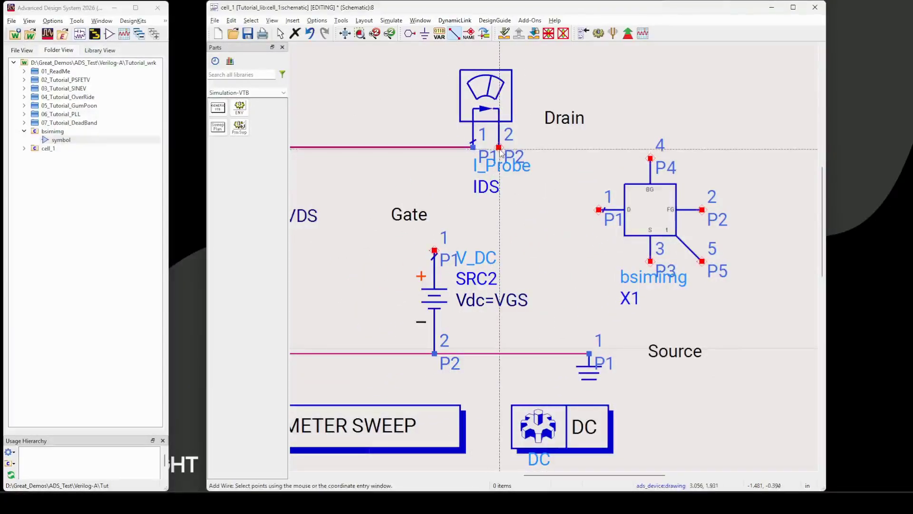
pyautogui.scroll(3, 500, 152)
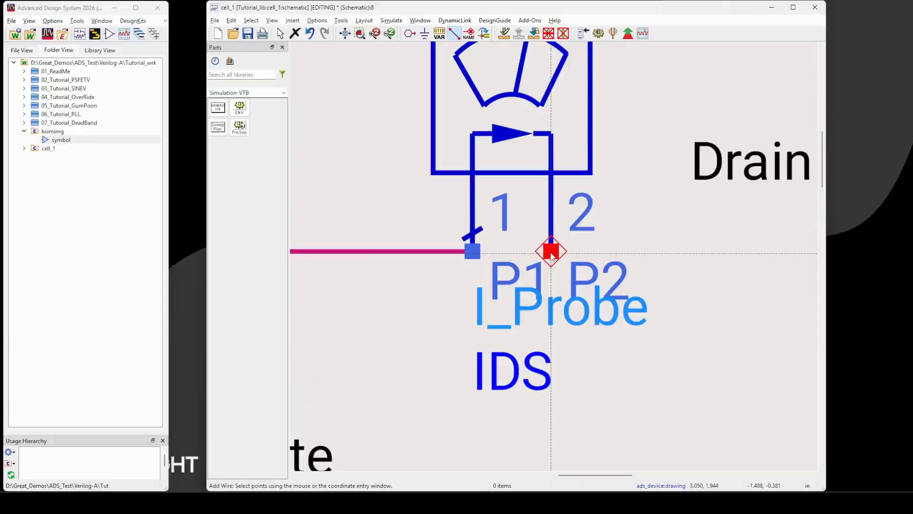
pyautogui.scroll(-2, 566, 260)
pyautogui.scroll(-1, 566, 259)
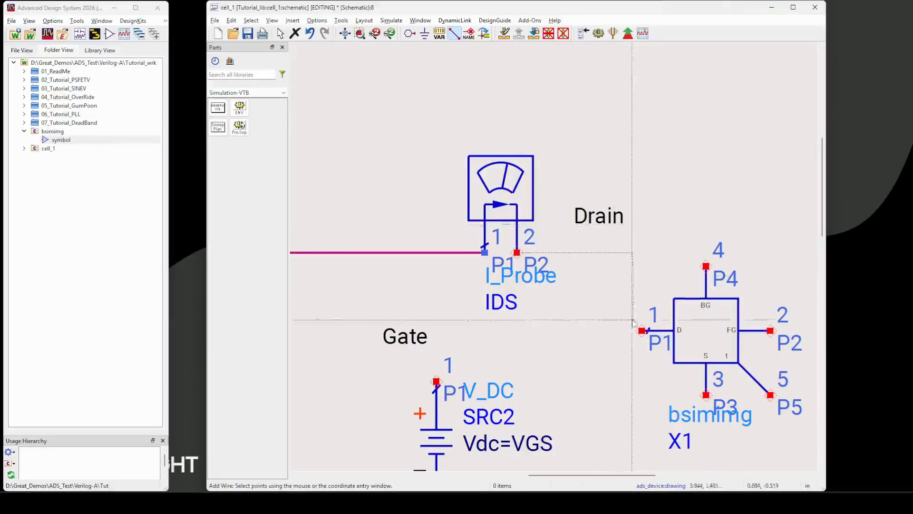
pyautogui.scroll(3, 642, 330)
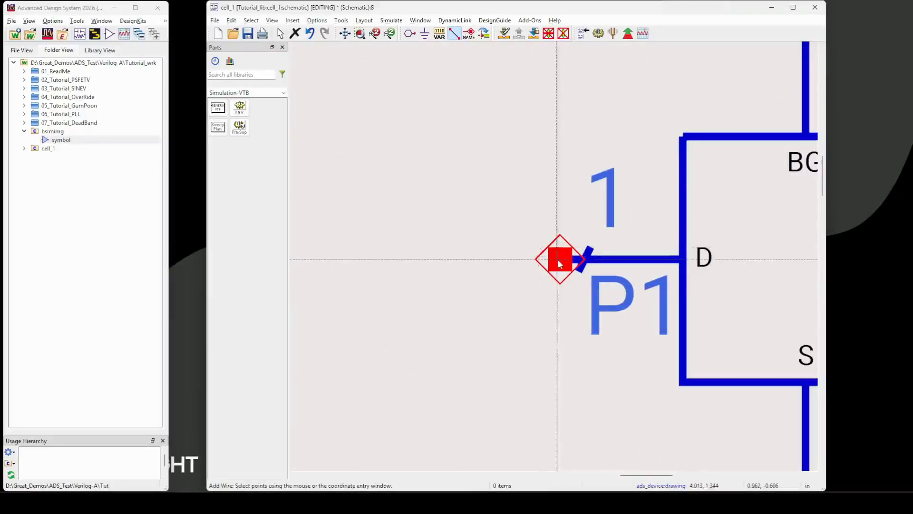
pyautogui.click(559, 263)
pyautogui.scroll(-3, 556, 260)
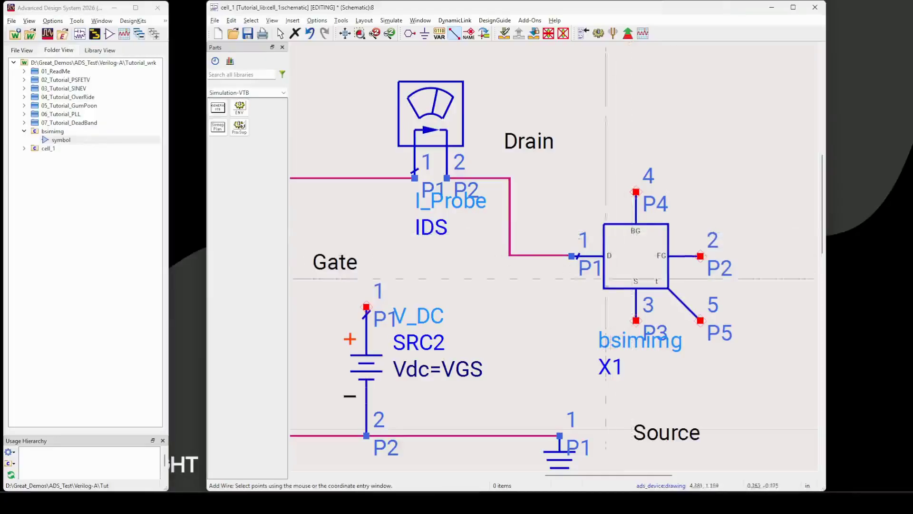
# Wire the positive terminal of gate source SRC2 to the FG pin of the bsimimg symbol, routing it over the symbol.
pyautogui.scroll(3, 366, 307)
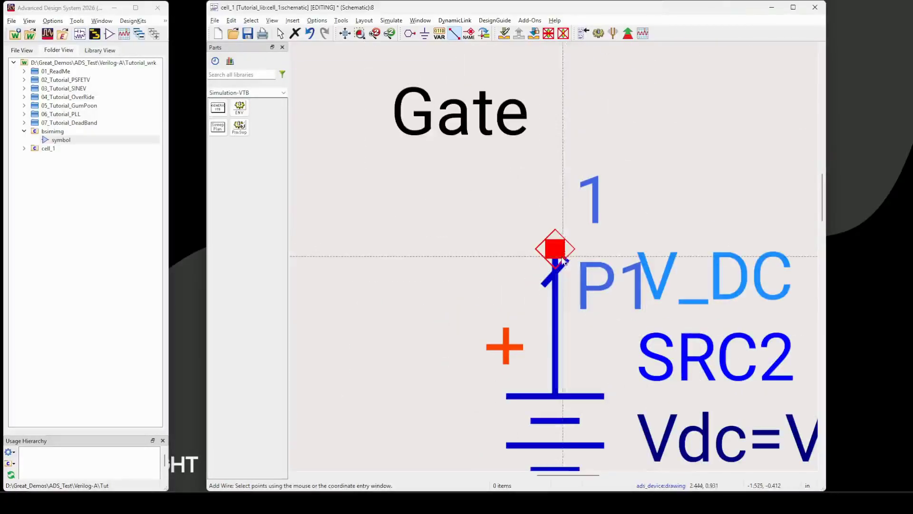
pyautogui.scroll(-3, 552, 257)
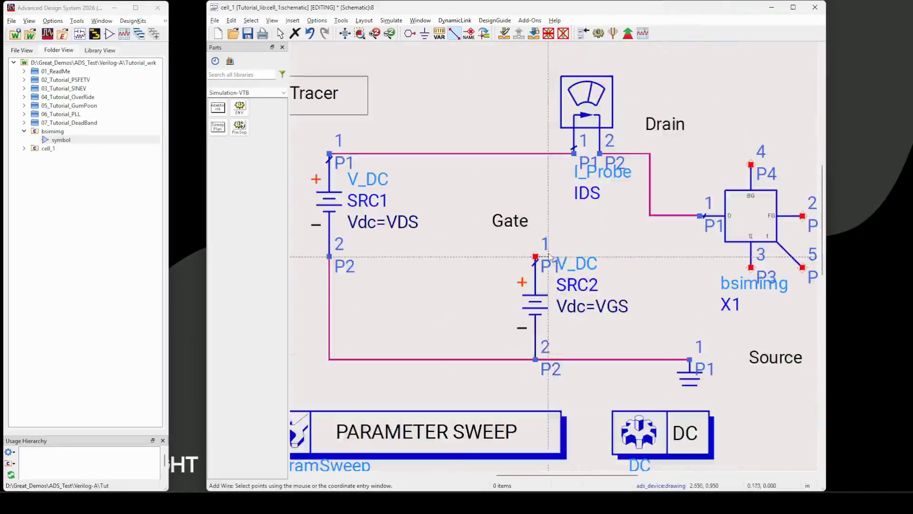
pyautogui.scroll(-3, 550, 256)
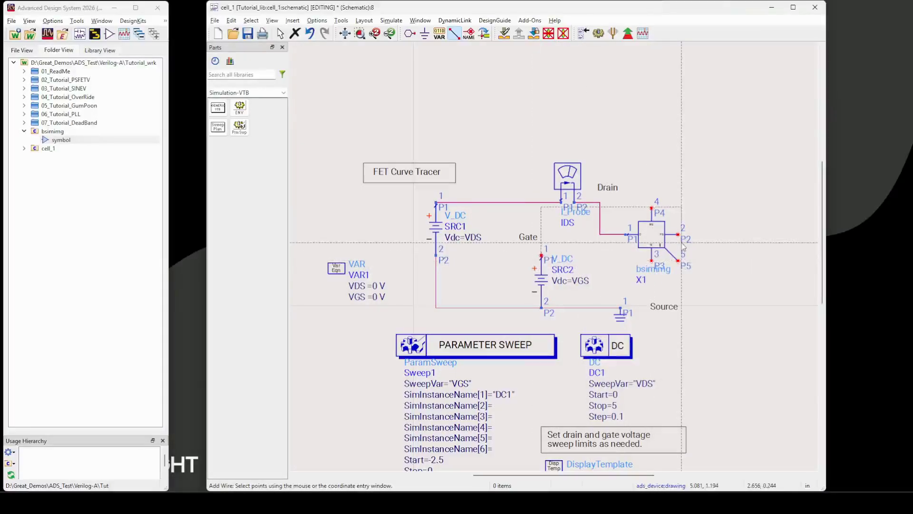
pyautogui.scroll(4, 683, 245)
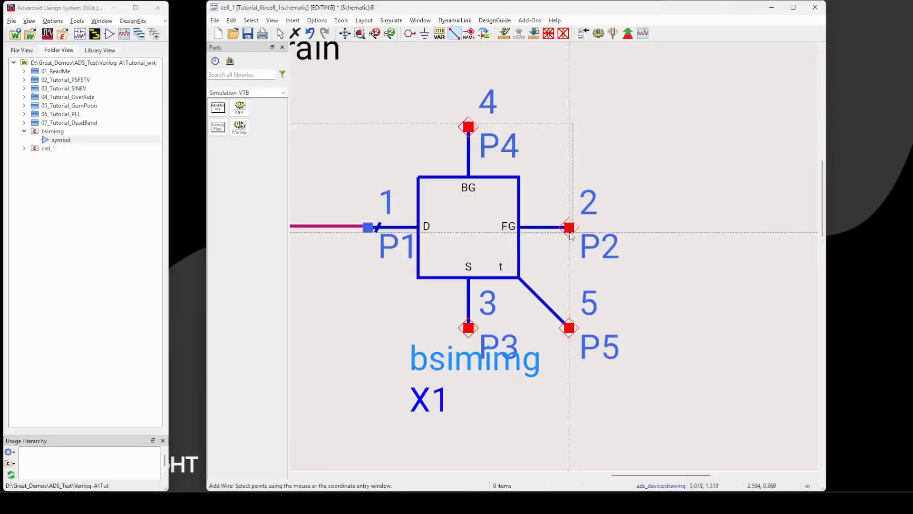
pyautogui.scroll(2, 569, 230)
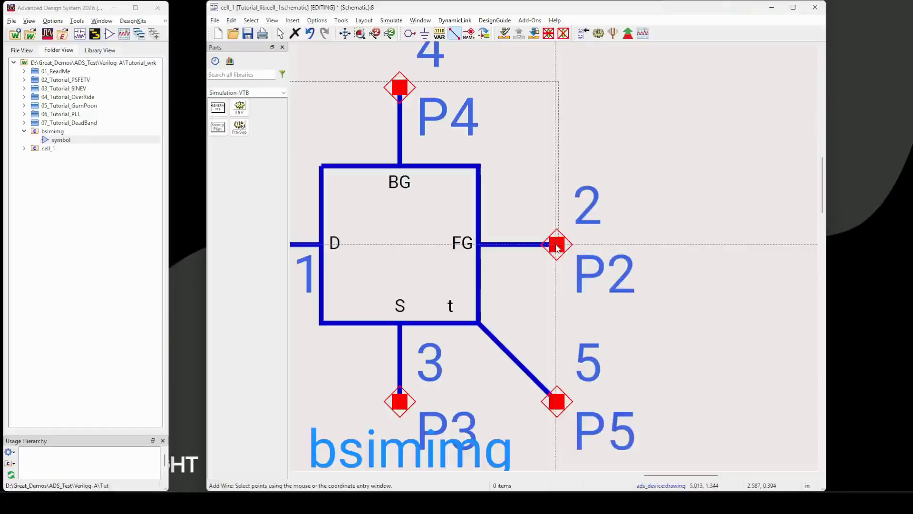
pyautogui.scroll(2, 558, 247)
pyautogui.click(557, 246)
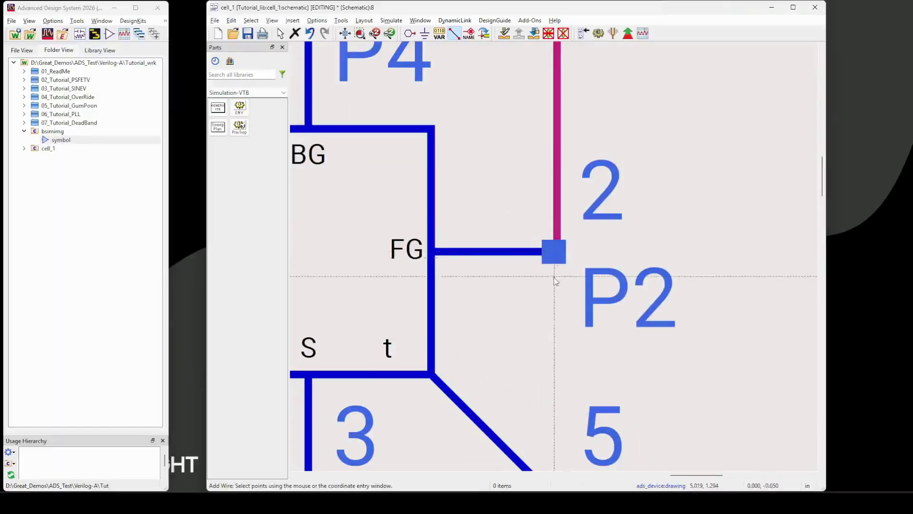
pyautogui.scroll(-5, 555, 278)
pyautogui.scroll(3, 552, 252)
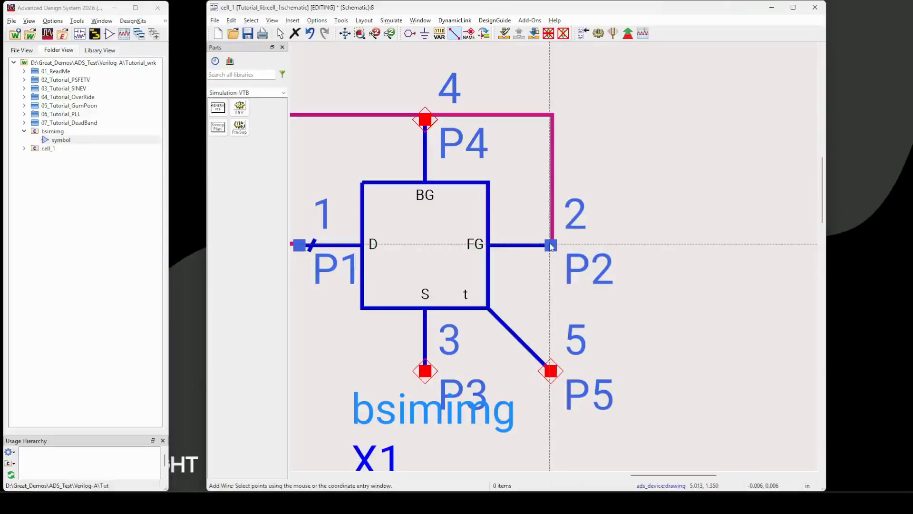
pyautogui.scroll(-2, 508, 247)
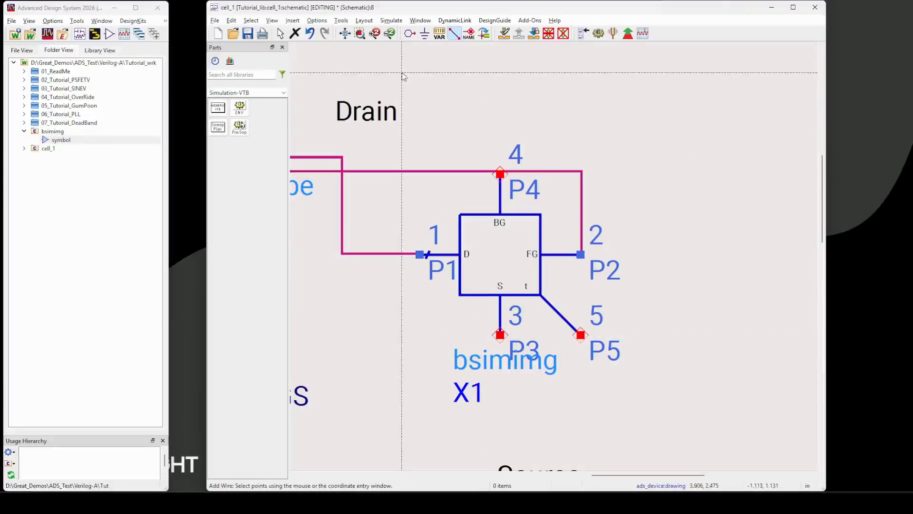
pyautogui.press('Escape')
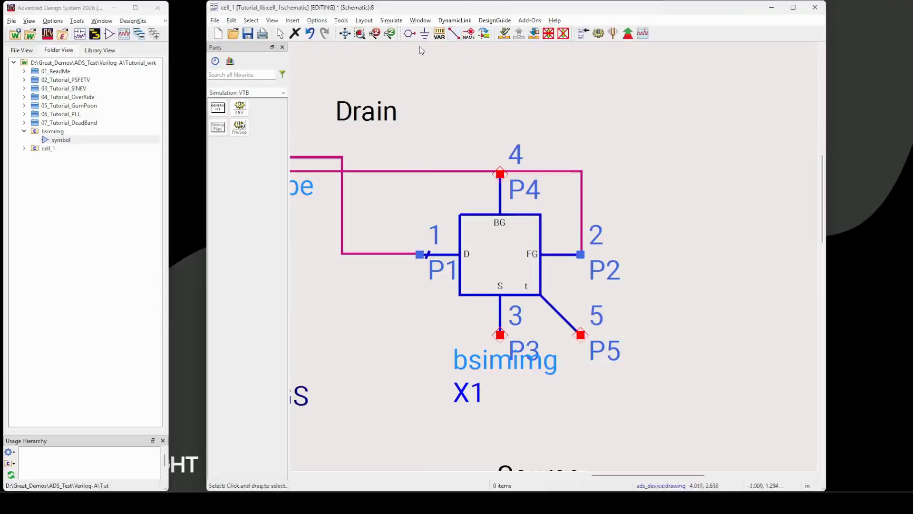
# Connect the BG pin of bsimimg to its S pin with a wire.
pyautogui.click(454, 33)
pyautogui.scroll(3, 500, 183)
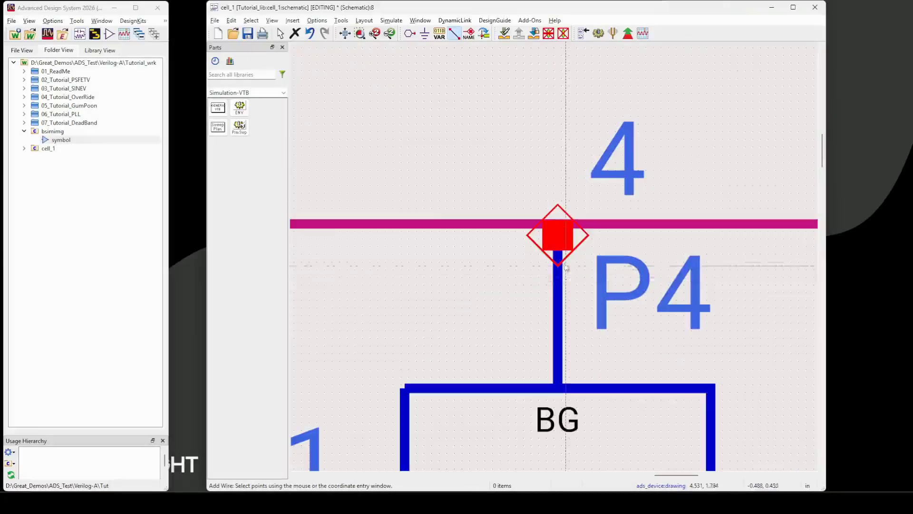
pyautogui.scroll(-3, 555, 257)
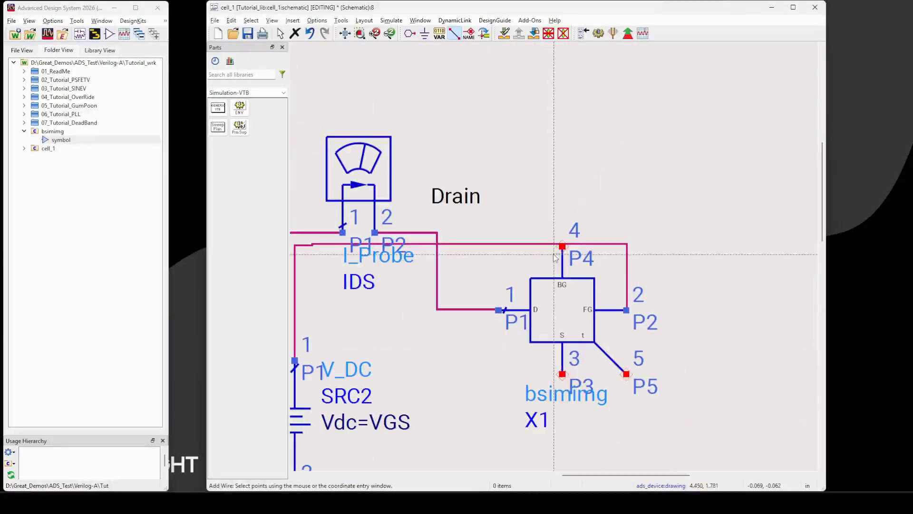
pyautogui.scroll(4, 562, 374)
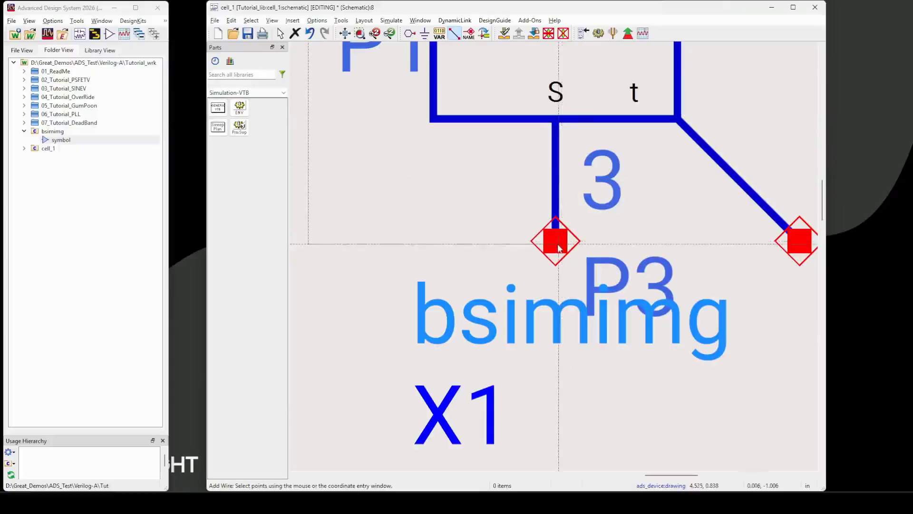
pyautogui.click(558, 248)
pyautogui.scroll(-4, 586, 247)
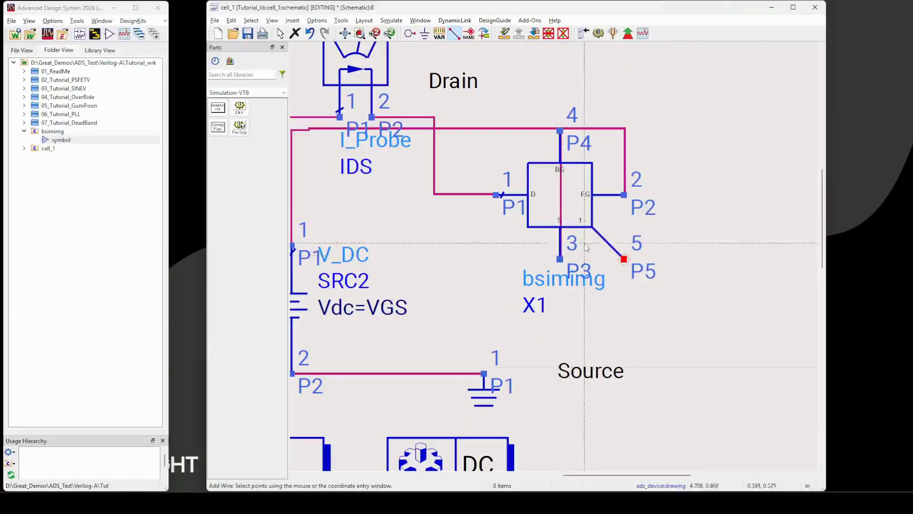
pyautogui.press('Escape')
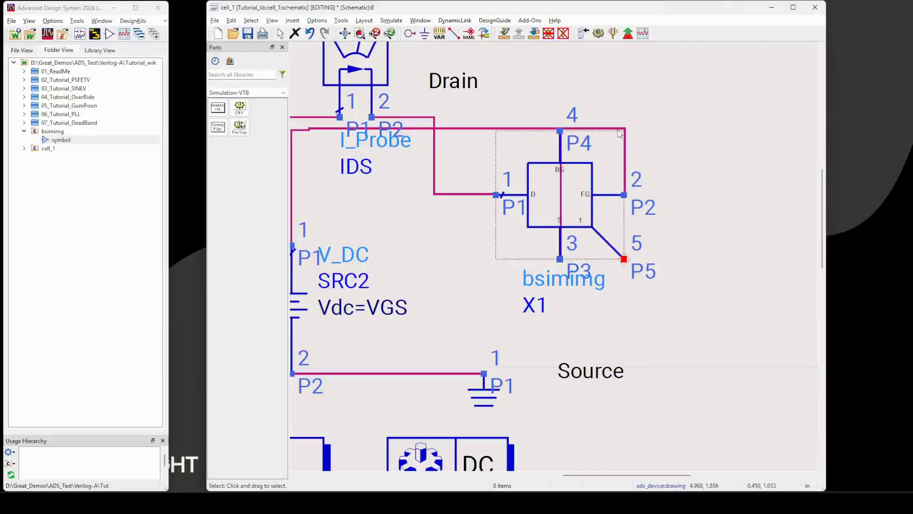
# Shift and rotate bsimimg 180 degrees so FG faces SRC2, and move the S-to-BG wire outside the symbol beyond the D pin.
pyautogui.click(568, 194)
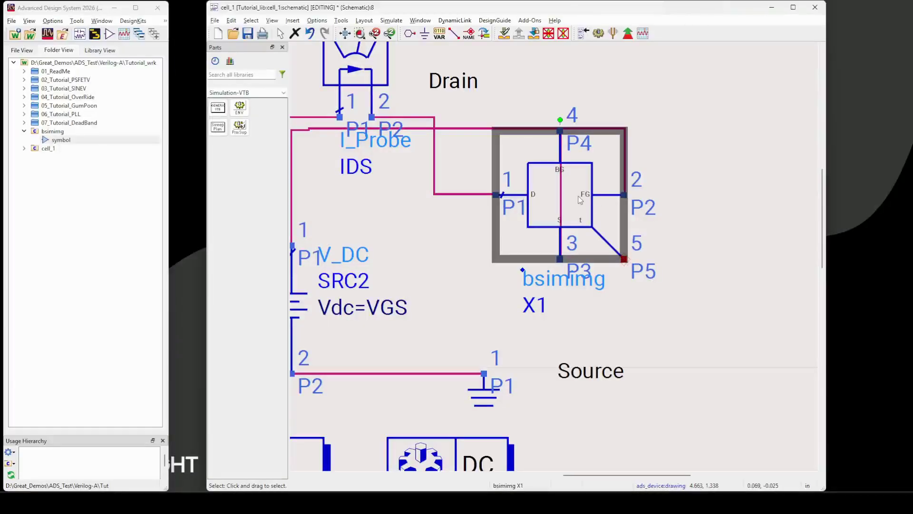
pyautogui.moveTo(555, 202); pyautogui.dragTo(543, 220)
pyautogui.hotkey('ctrl', 'r')
pyautogui.hotkey('ctrl', 'r')
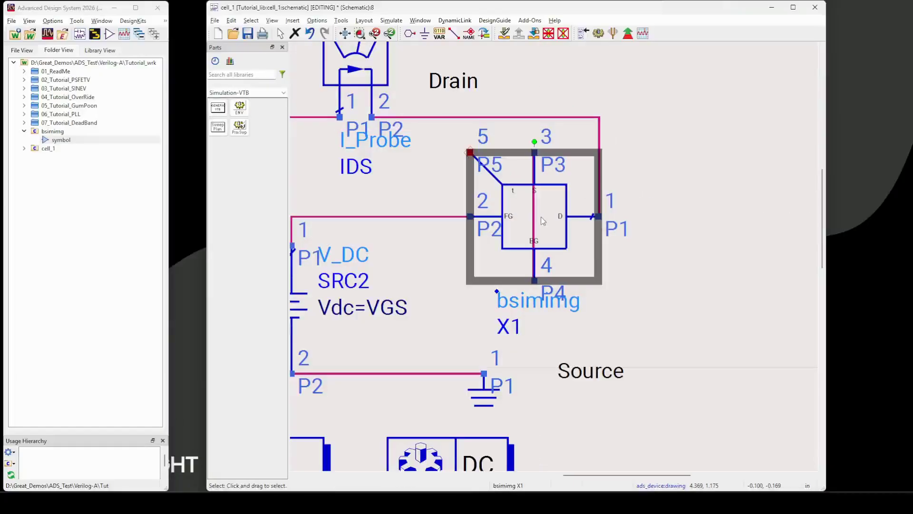
pyautogui.click(667, 224)
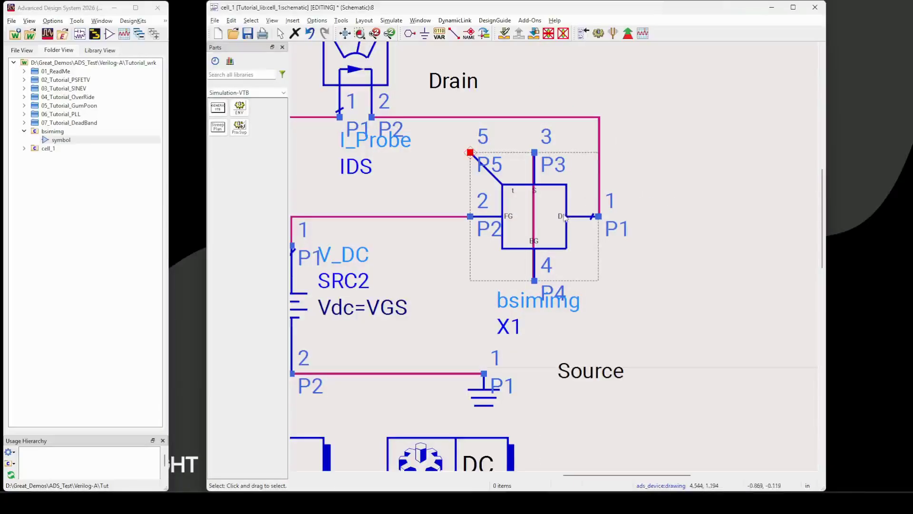
pyautogui.click(535, 218)
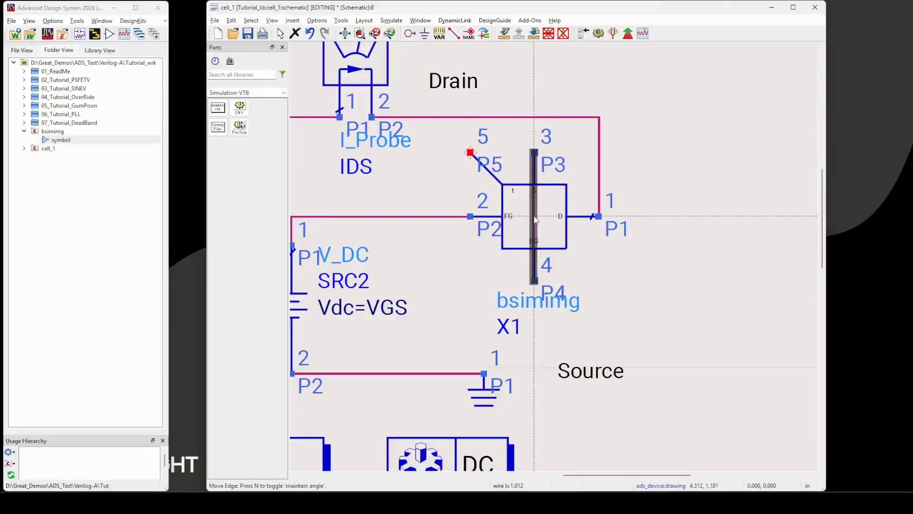
pyautogui.moveTo(534, 217); pyautogui.dragTo(671, 226)
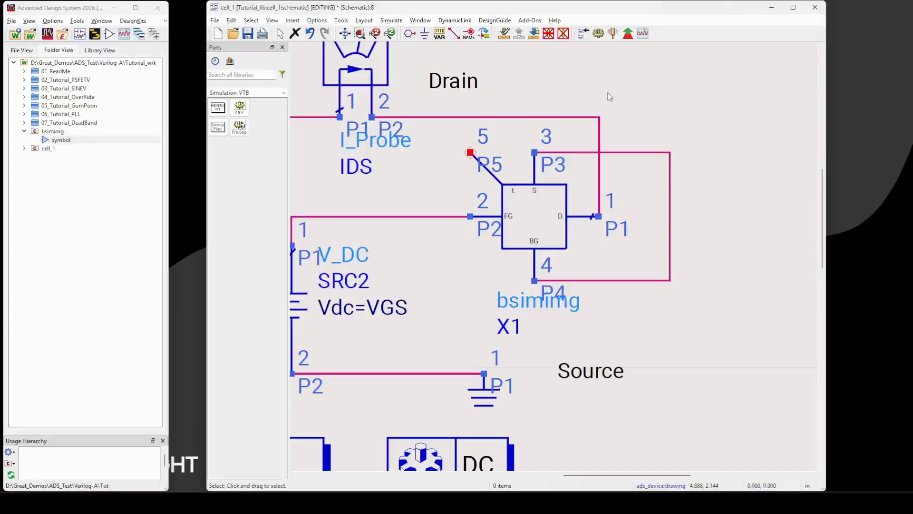
# Save the curve tracer schematic and run its simulation.
pyautogui.hotkey('ctrl', 's')
pyautogui.click(599, 34)
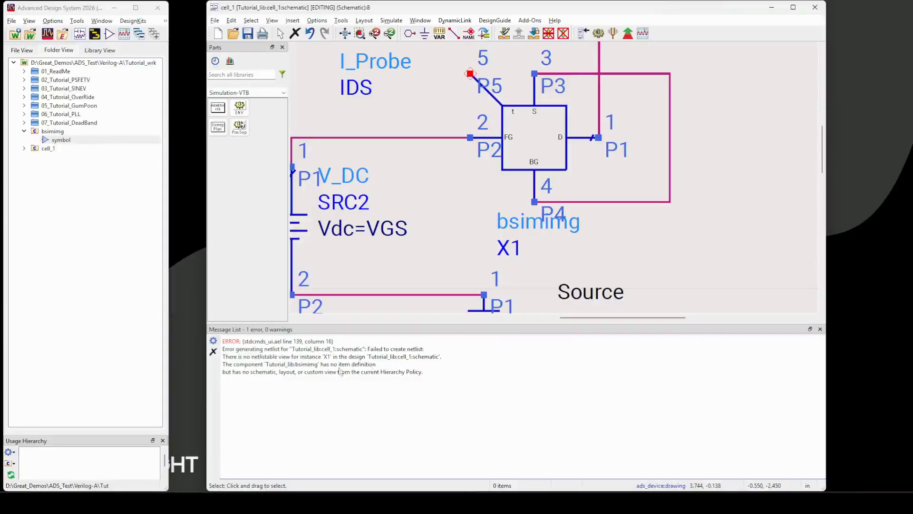
# Open the bsimimg symbol's design parameters and add a real cell parameter L with default value 1E-6.
pyautogui.doubleClick(69, 141)
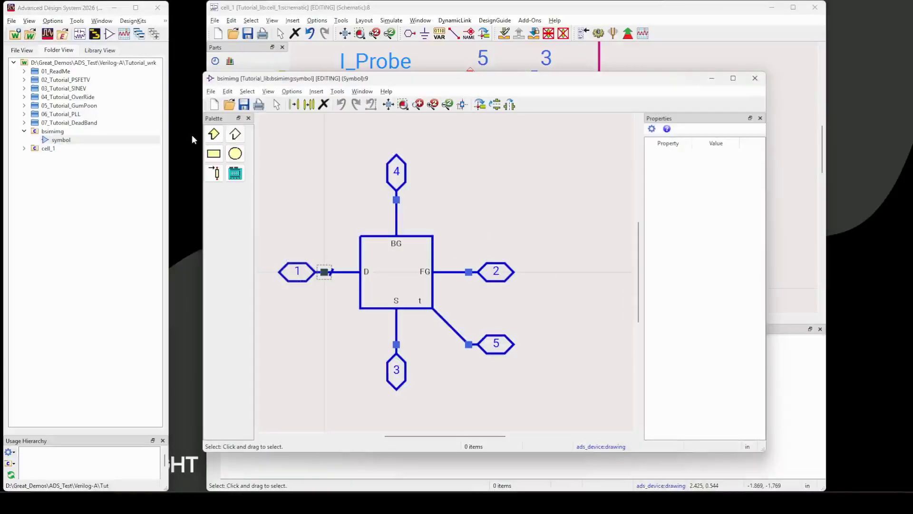
pyautogui.click(210, 92)
pyautogui.click(270, 233)
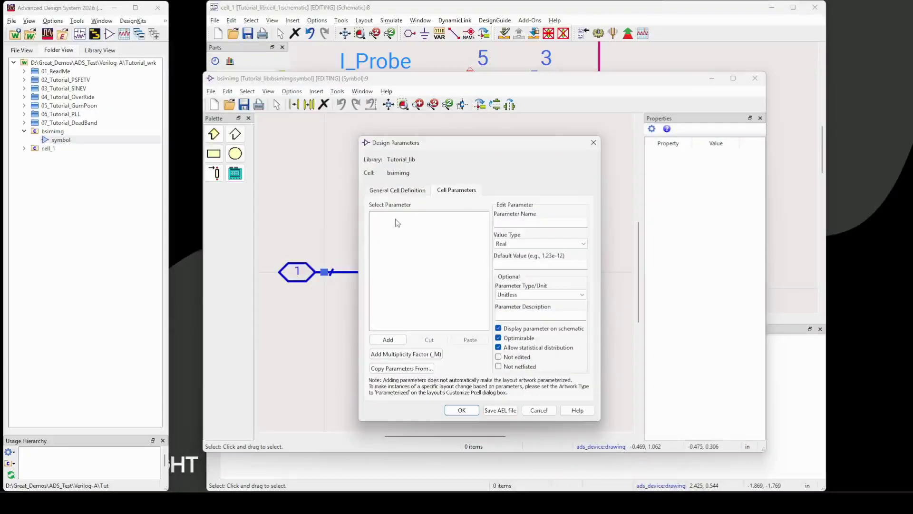
pyautogui.click(407, 193)
pyautogui.click(461, 193)
pyautogui.click(531, 222)
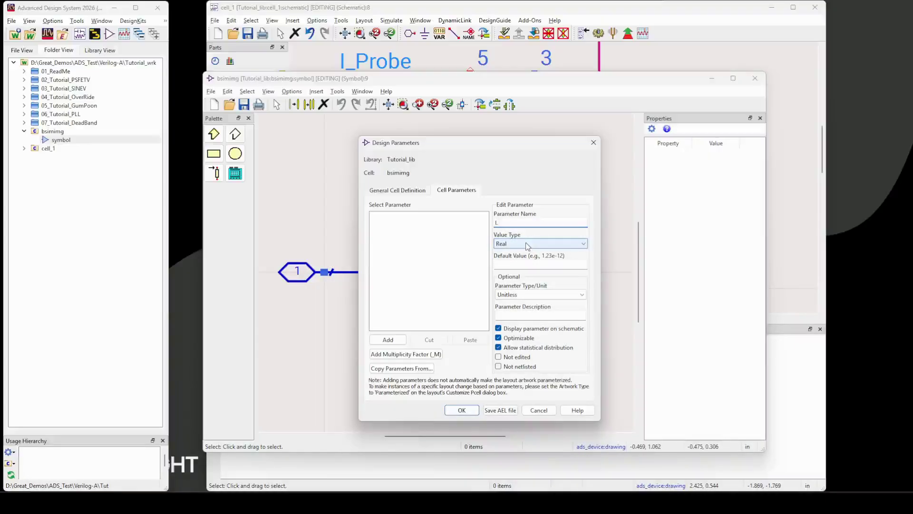
pyautogui.click(519, 264)
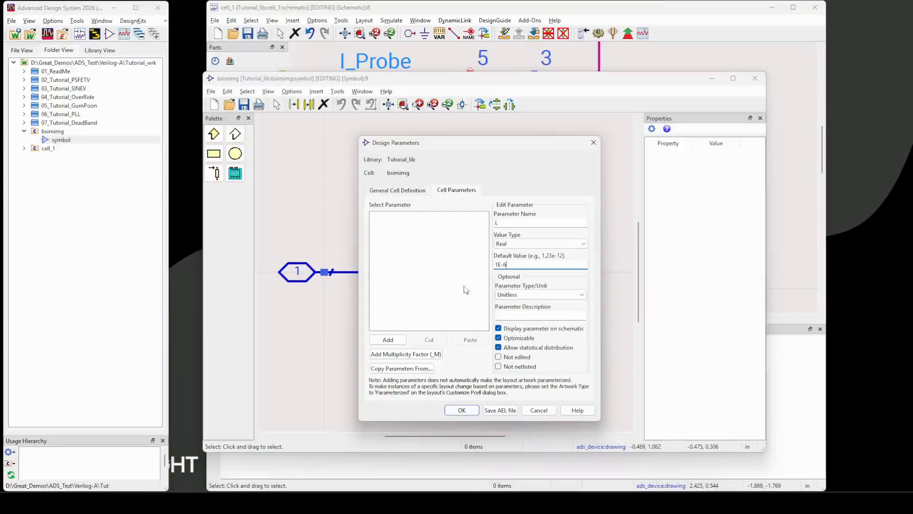
pyautogui.click(389, 340)
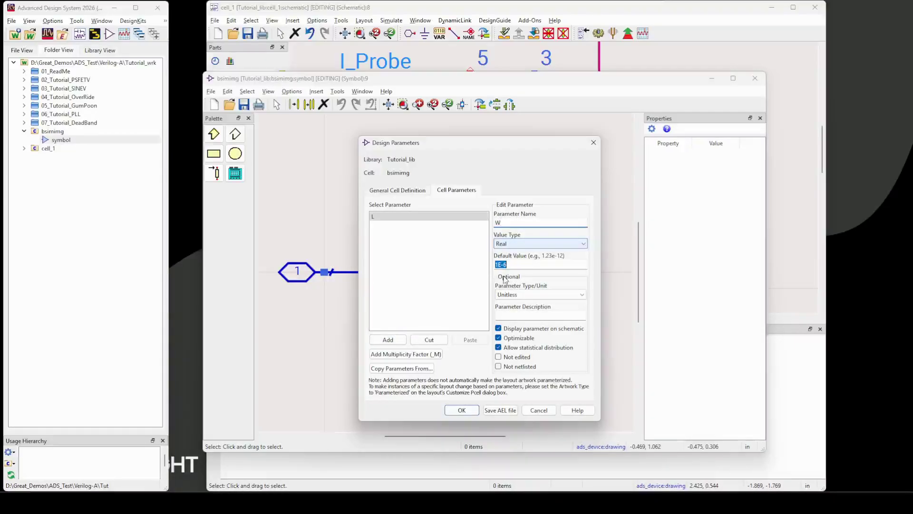
# Add real cell parameters W with default 1E-6 and NF with default 1, and accept the design parameters.
pyautogui.click(388, 339)
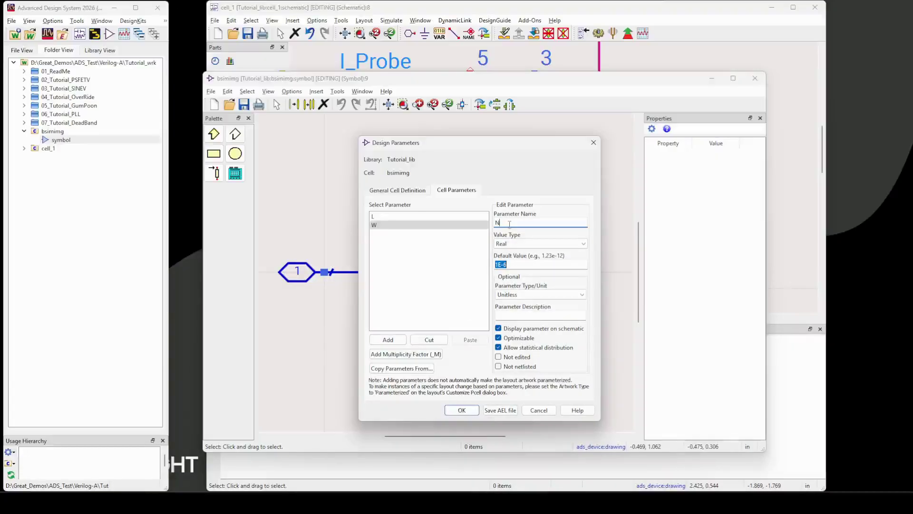
pyautogui.click(517, 269)
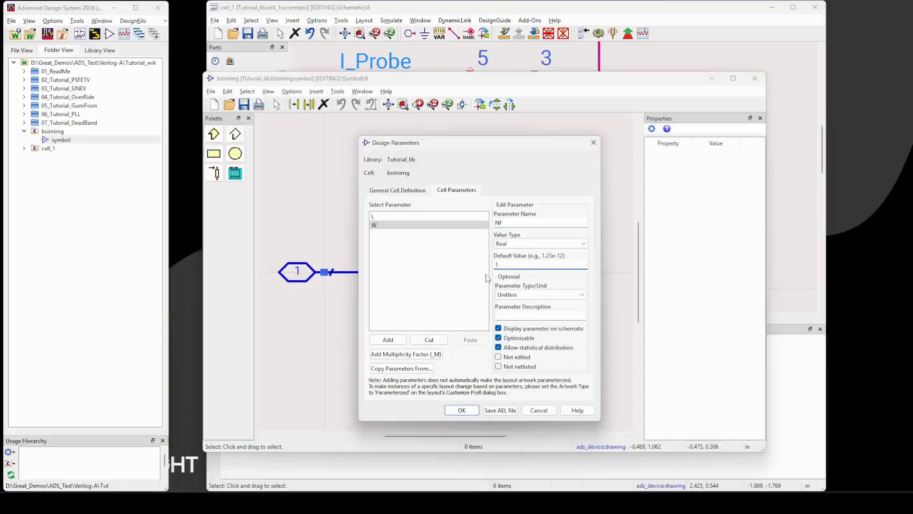
pyautogui.click(388, 340)
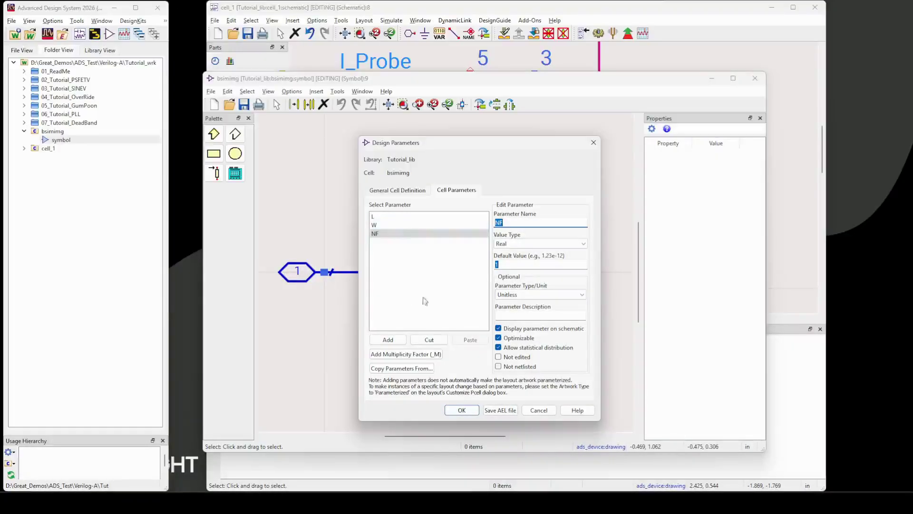
pyautogui.click(462, 410)
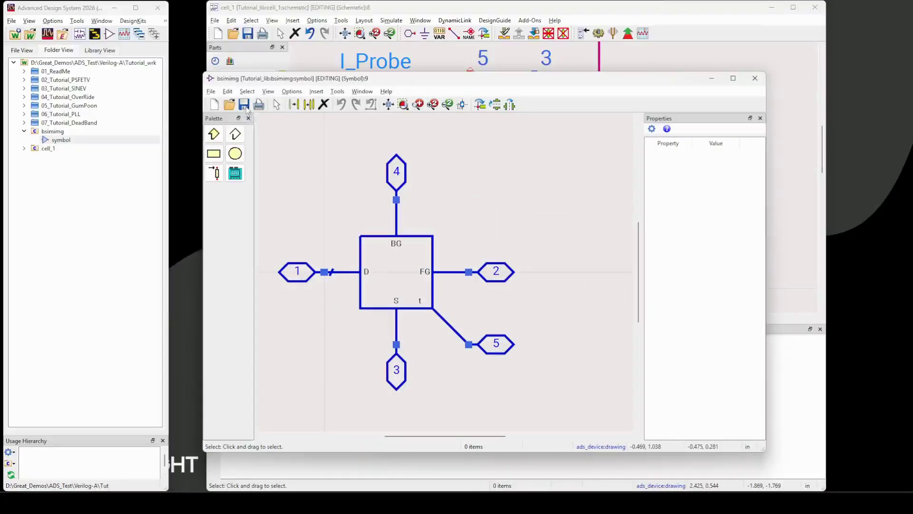
# Switch to Notepad++, open bsimimg.va from the workspace's veriloga folder, and locate its reference to bsimimg_body.include.
pyautogui.moveTo(401, 84); pyautogui.dragTo(386, 85)
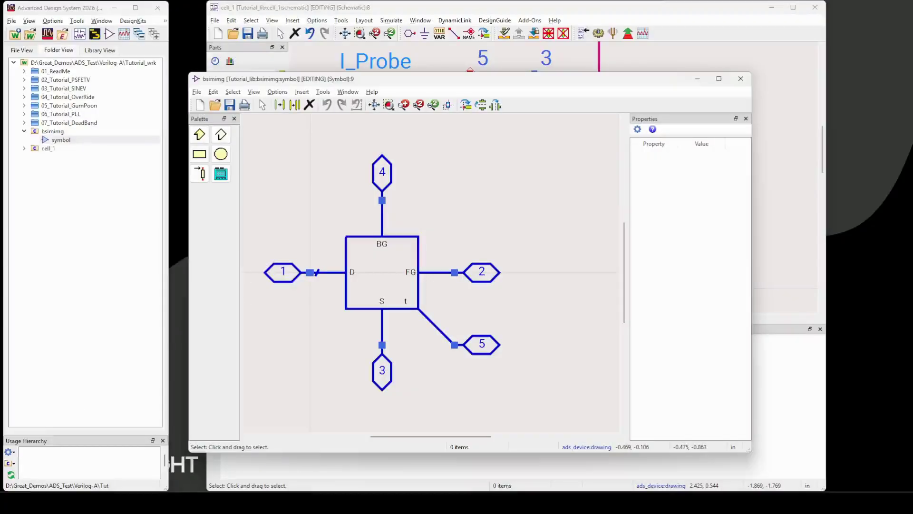
pyautogui.click(209, 502)
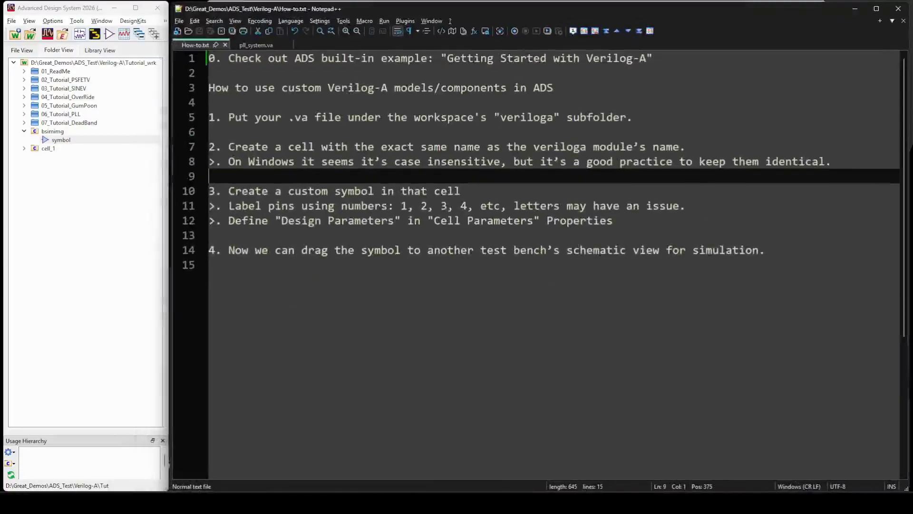
pyautogui.click(258, 43)
pyautogui.click(189, 31)
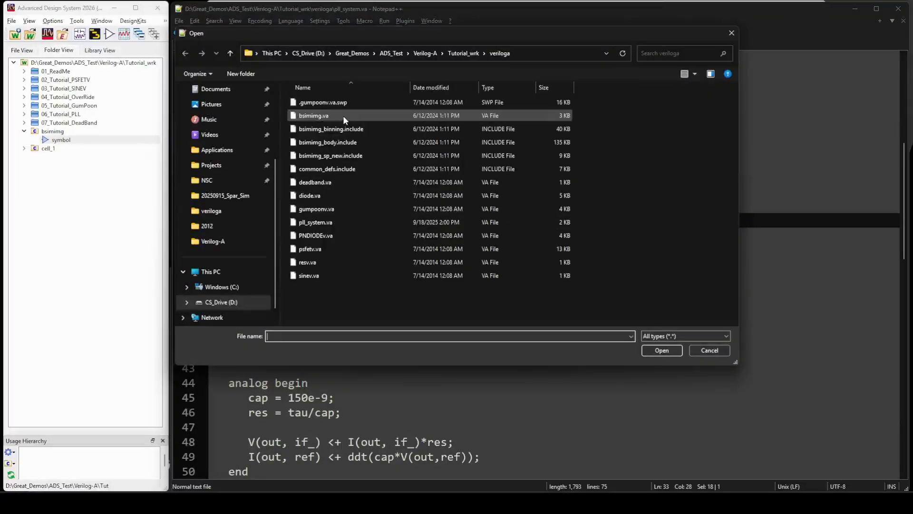
pyautogui.click(327, 115)
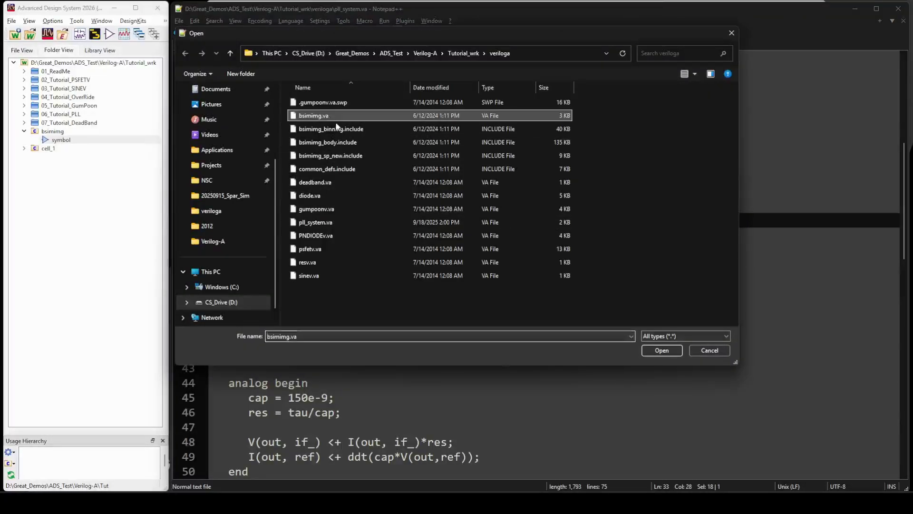
pyautogui.click(662, 350)
pyautogui.scroll(-13, 326, 273)
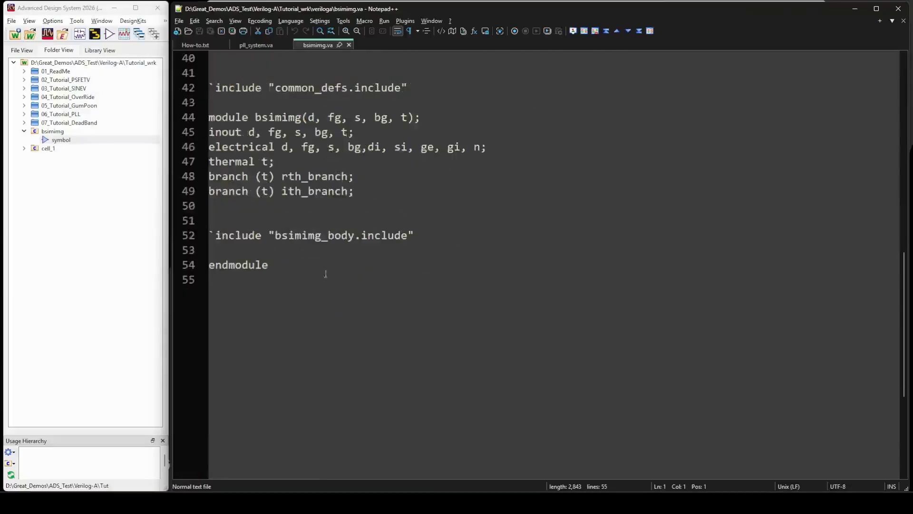
pyautogui.doubleClick(323, 235)
pyautogui.click(341, 273)
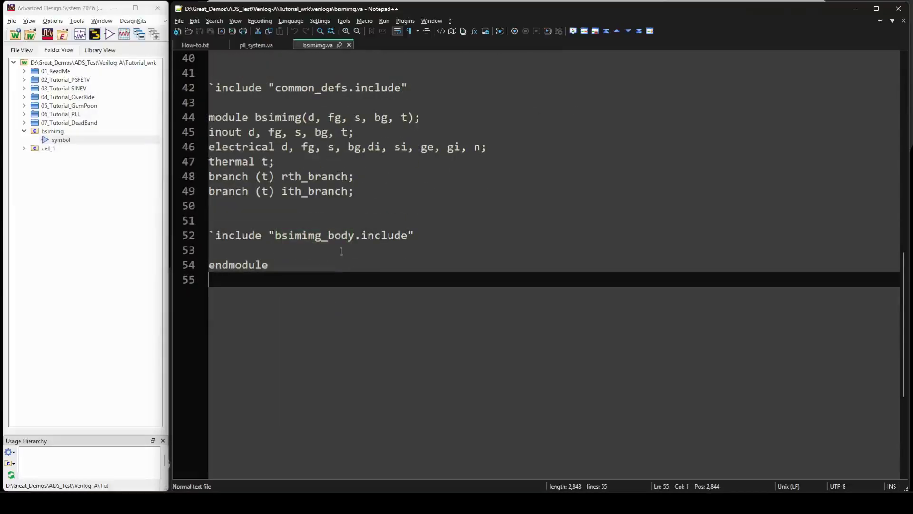
pyautogui.doubleClick(316, 236)
# Open bsimimg_body.include from the veriloga folder and find its Instance Parameters section.
pyautogui.click(189, 31)
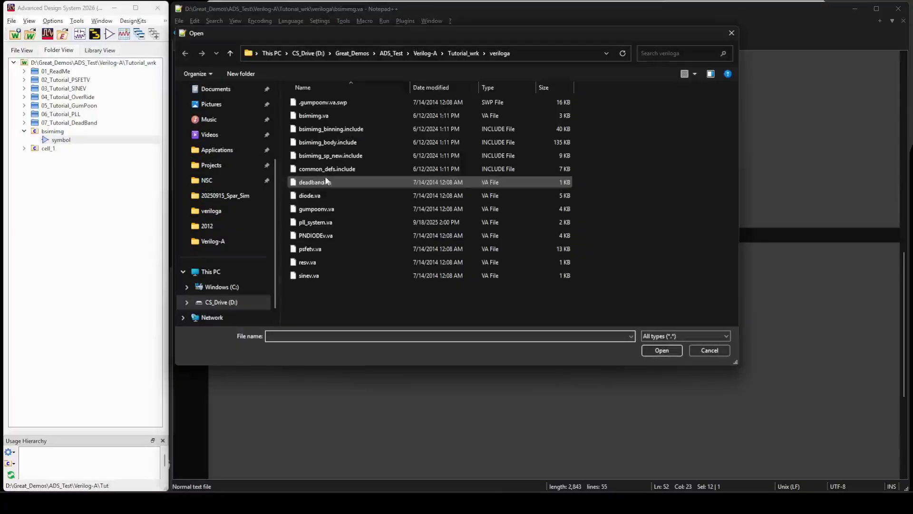
pyautogui.click(328, 142)
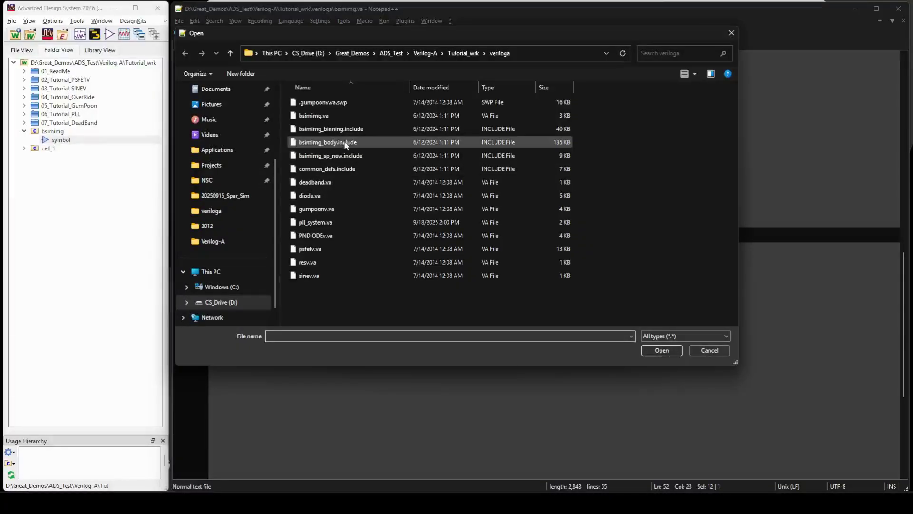
pyautogui.click(659, 348)
pyautogui.scroll(-8, 348, 251)
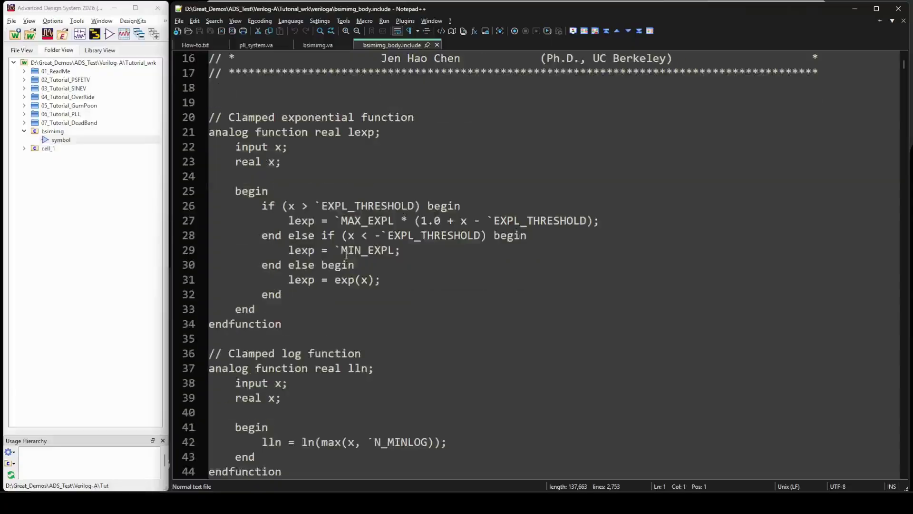
pyautogui.keyDown('ctrl'); pyautogui.scroll(-2, 347, 255); pyautogui.keyUp('ctrl')
pyautogui.scroll(-14, 346, 255)
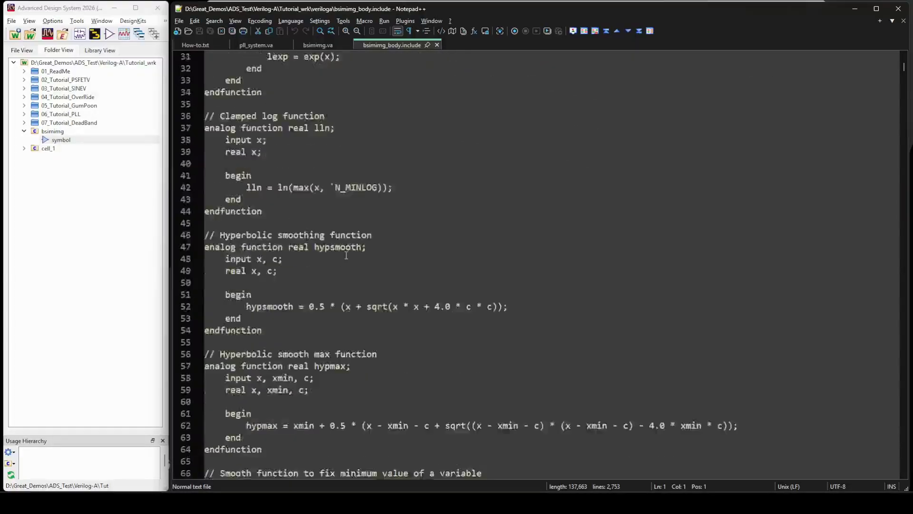
pyautogui.scroll(-3, 346, 256)
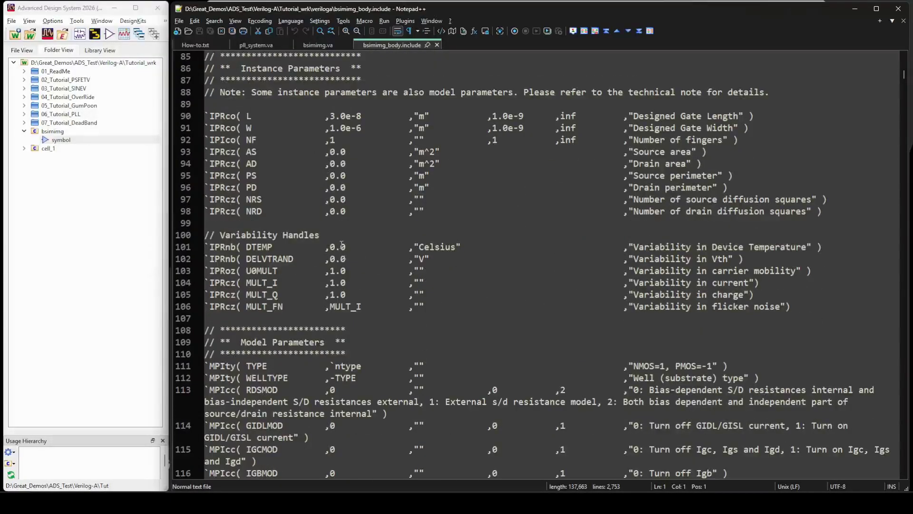
pyautogui.scroll(2, 320, 217)
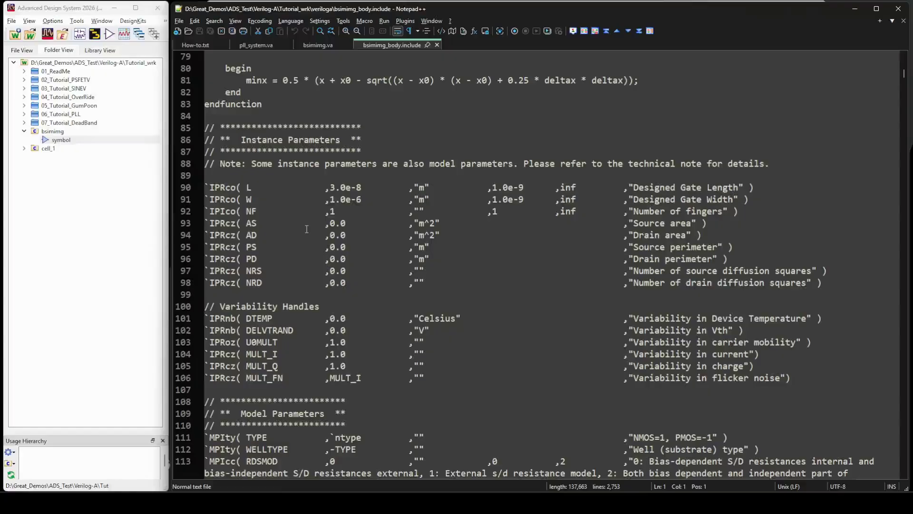
# Examine the L, W and NF entries in the Instance Parameters section of bsimimg_body.include.
pyautogui.doubleClick(257, 138)
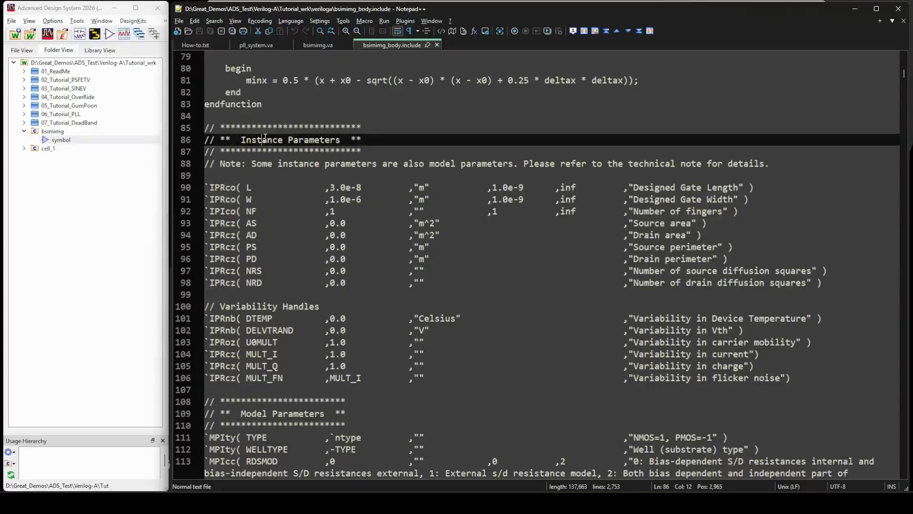
pyautogui.click(246, 187)
pyautogui.click(248, 198)
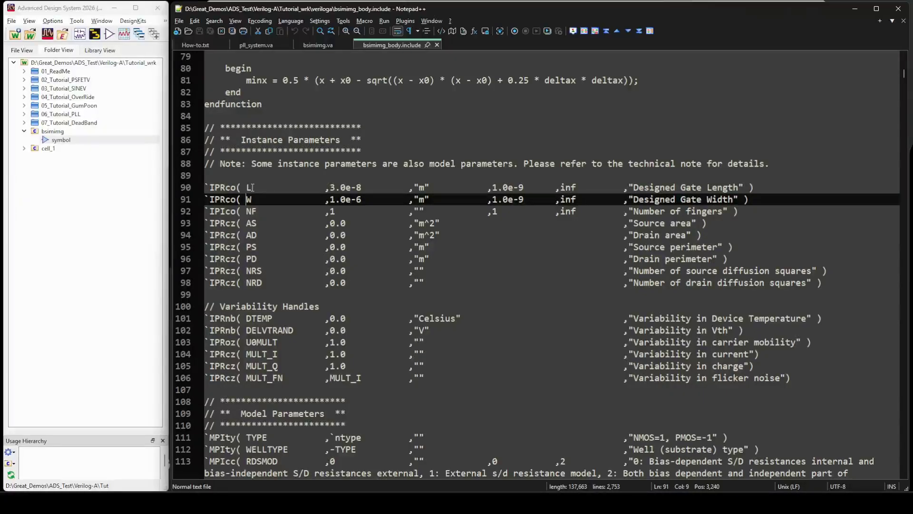
pyautogui.click(252, 187)
pyautogui.click(253, 199)
pyautogui.click(256, 212)
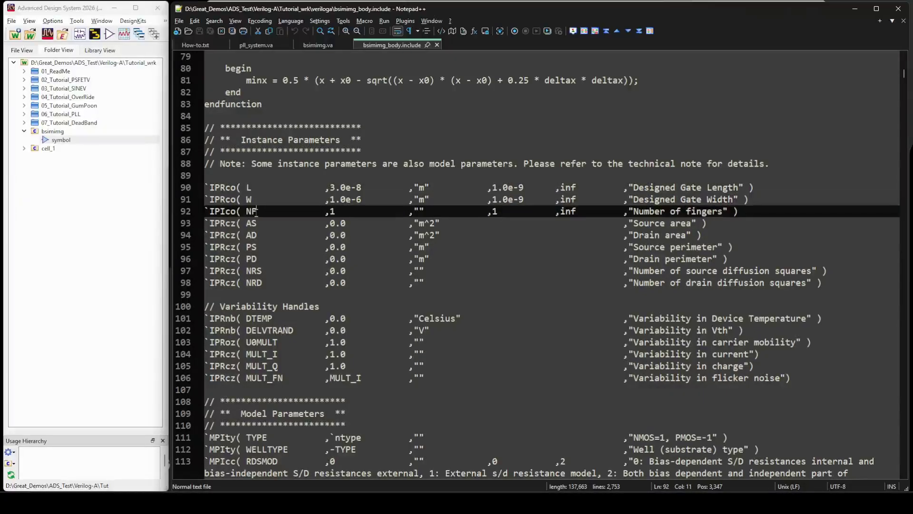
pyautogui.scroll(-2, 257, 239)
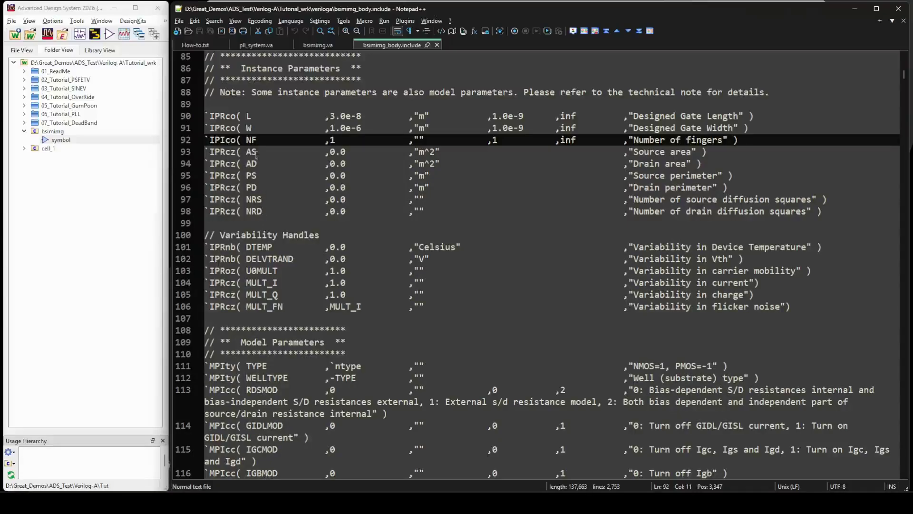
pyautogui.doubleClick(250, 116)
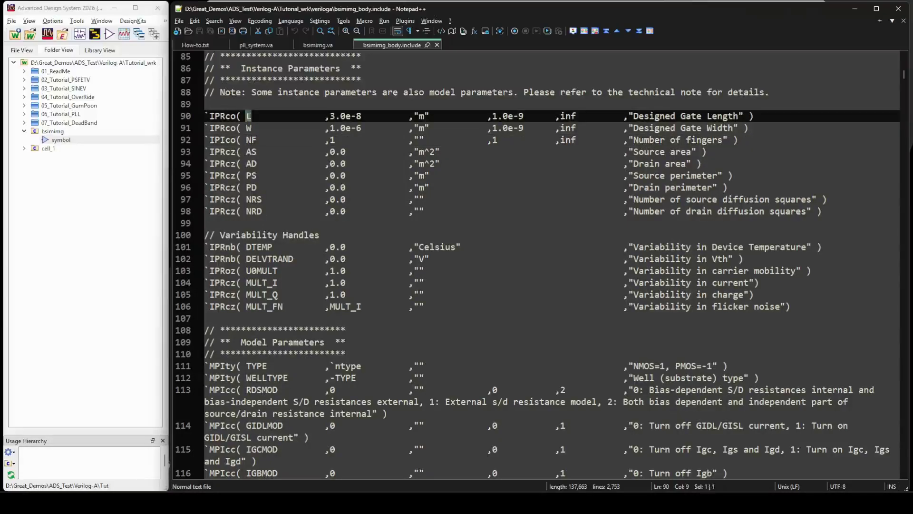
pyautogui.doubleClick(250, 128)
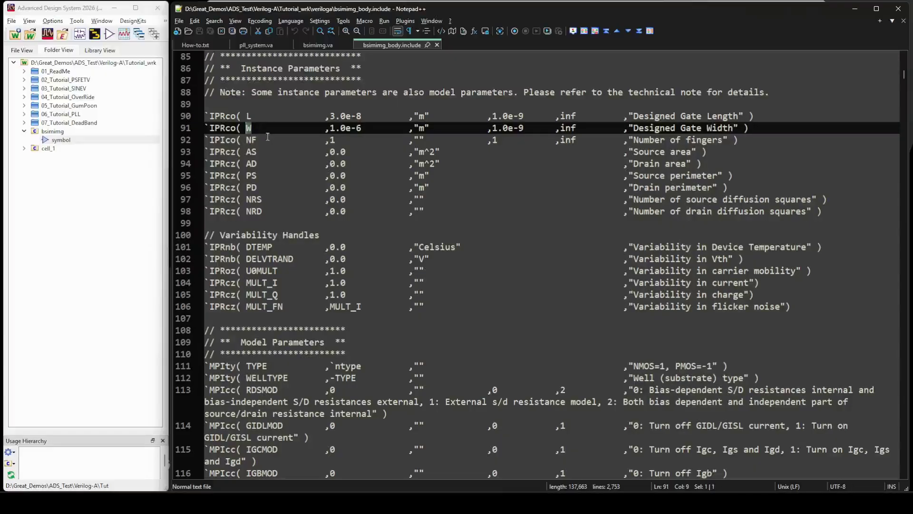
# Switch back to ADS, review the cell parameters in the bsimimg symbol's design parameters, and accept them.
pyautogui.click(855, 8)
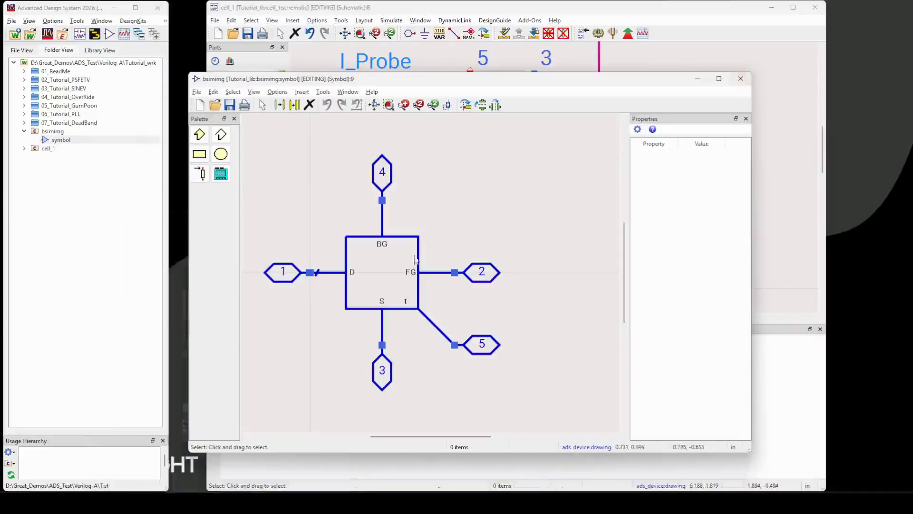
pyautogui.click(195, 91)
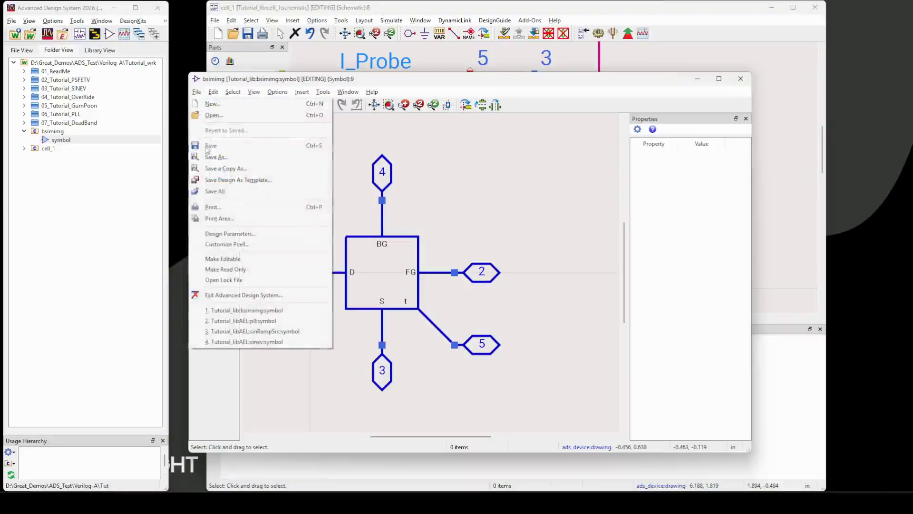
pyautogui.click(244, 235)
pyautogui.click(370, 217)
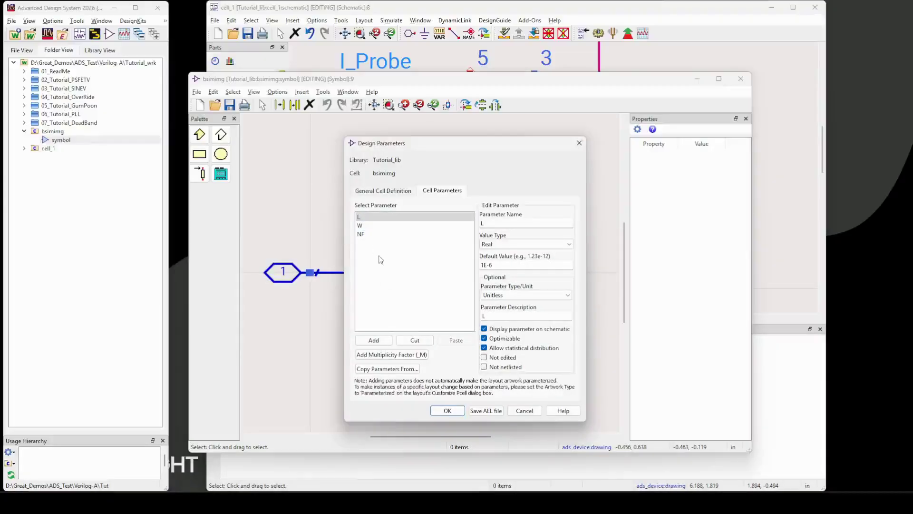
pyautogui.click(450, 412)
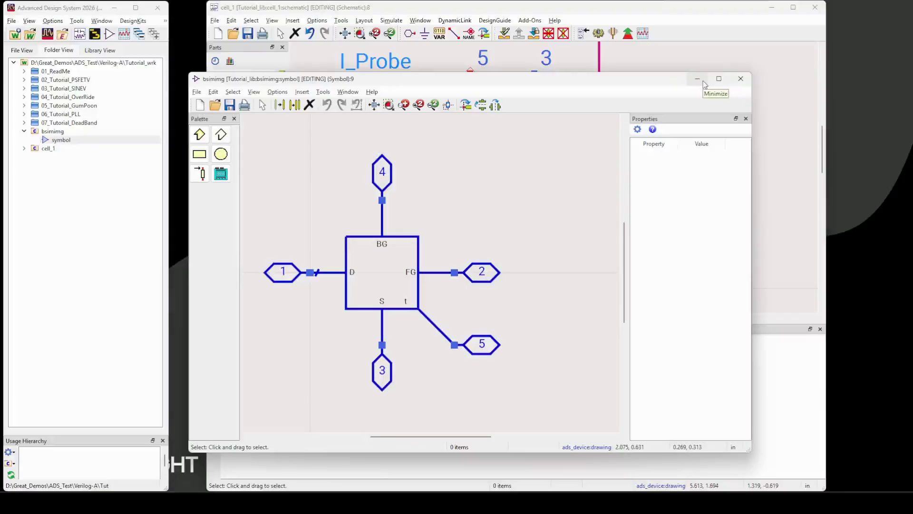
# Close the bsimimg symbol and run the cell_1 curve tracer simulation again.
pyautogui.click(740, 78)
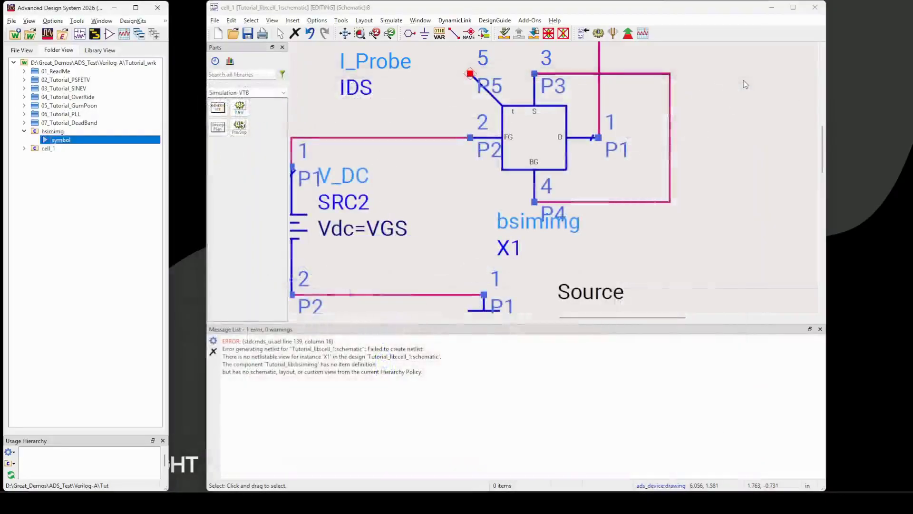
pyautogui.click(598, 35)
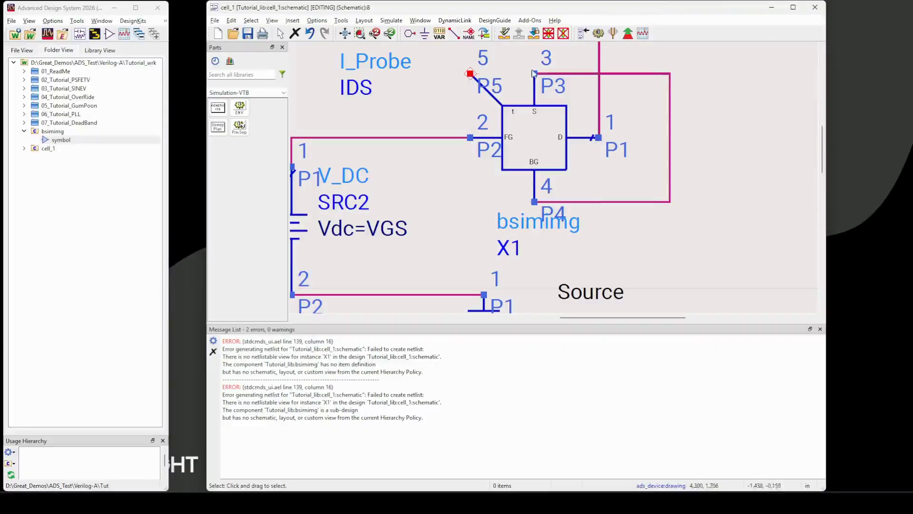
pyautogui.moveTo(582, 9); pyautogui.dragTo(573, 10)
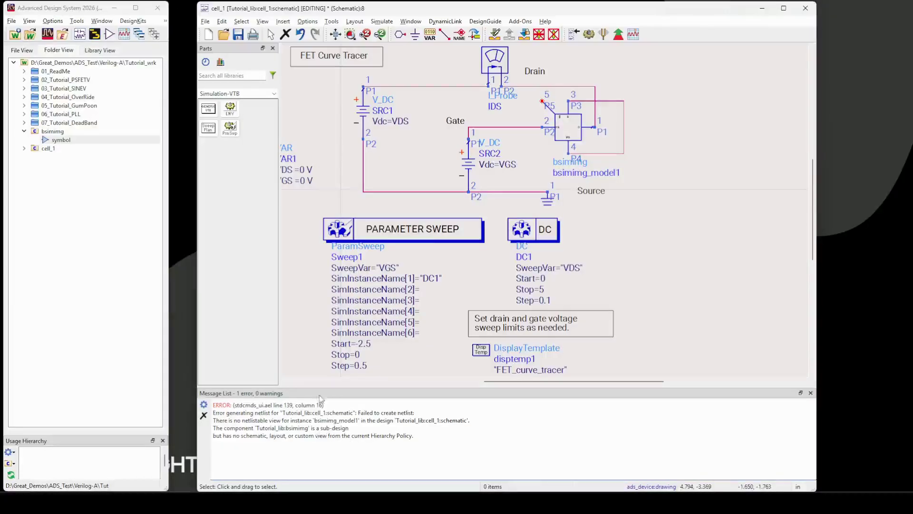
# Turn off the Subcircuit option in the cell_1 schematic's design parameters and accept the change.
pyautogui.click(206, 21)
pyautogui.click(250, 196)
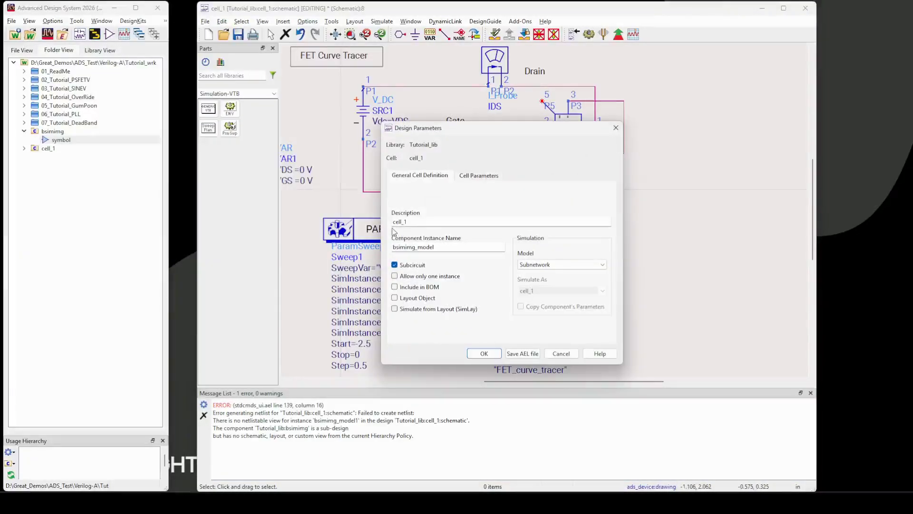
pyautogui.click(412, 266)
pyautogui.click(490, 353)
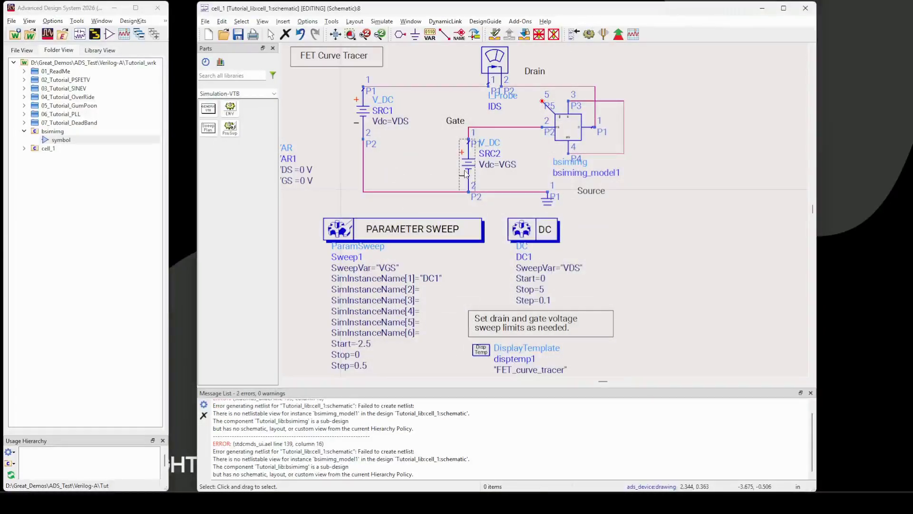
# Reopen the bsimimg symbol, turn off Subcircuit in its general cell definition, accept the design parameters, and close the symbol.
pyautogui.click(54, 139)
pyautogui.rightClick(59, 139)
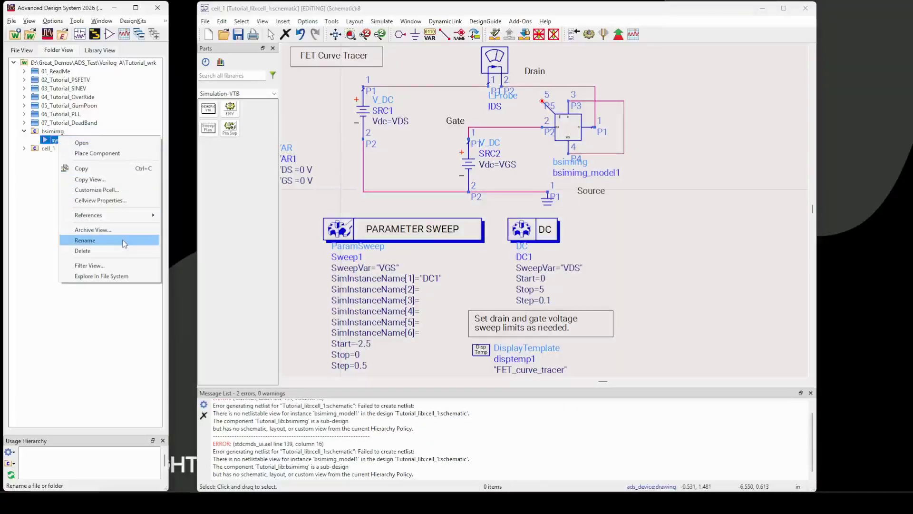
pyautogui.click(107, 143)
pyautogui.click(196, 92)
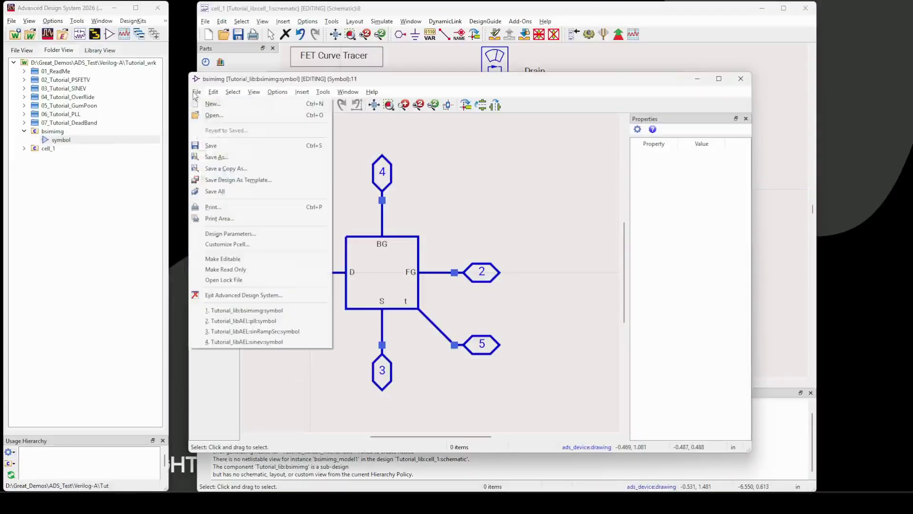
pyautogui.click(252, 233)
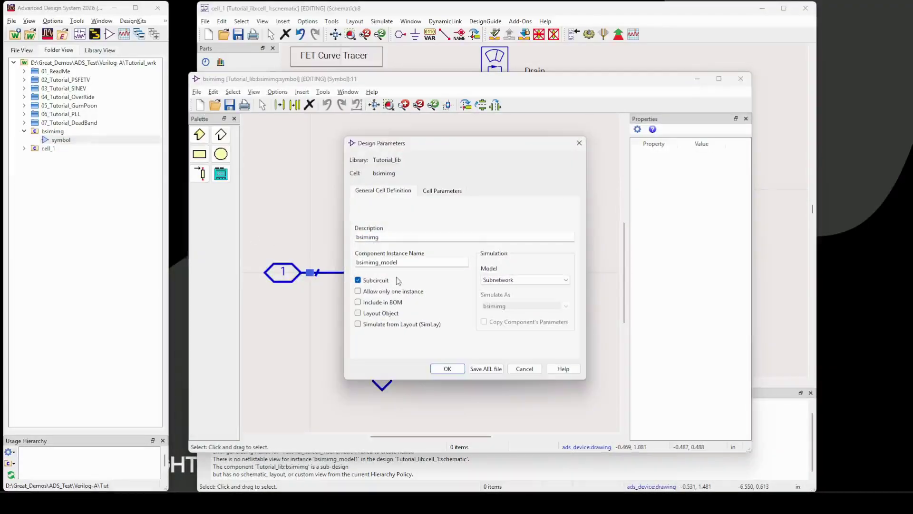
pyautogui.click(435, 191)
pyautogui.click(383, 191)
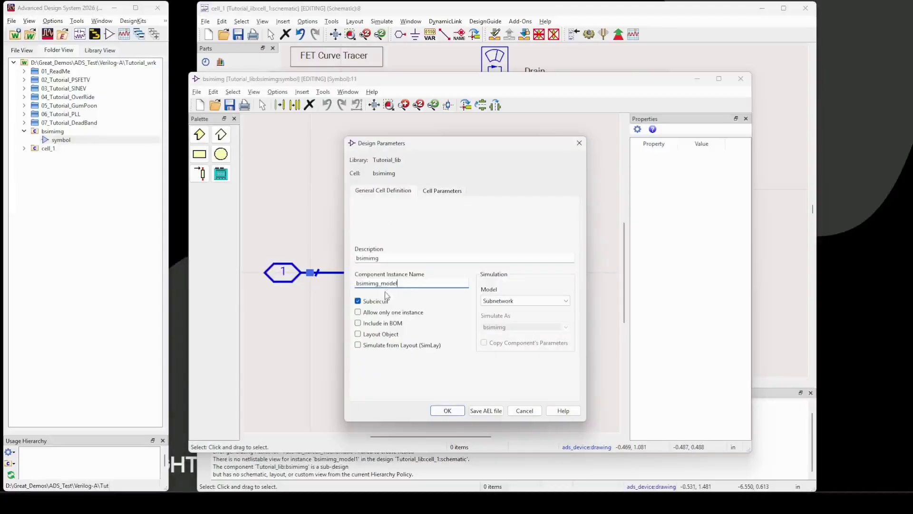
pyautogui.click(377, 302)
pyautogui.click(449, 411)
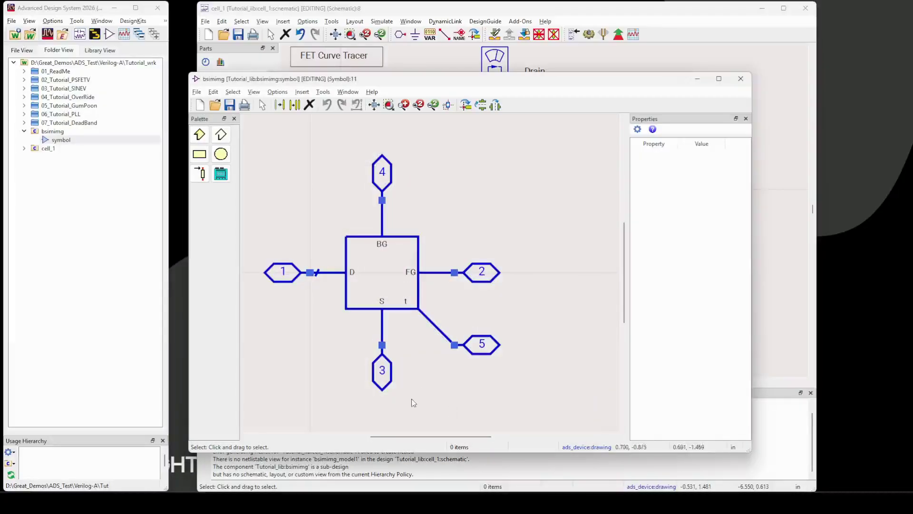
pyautogui.click(740, 79)
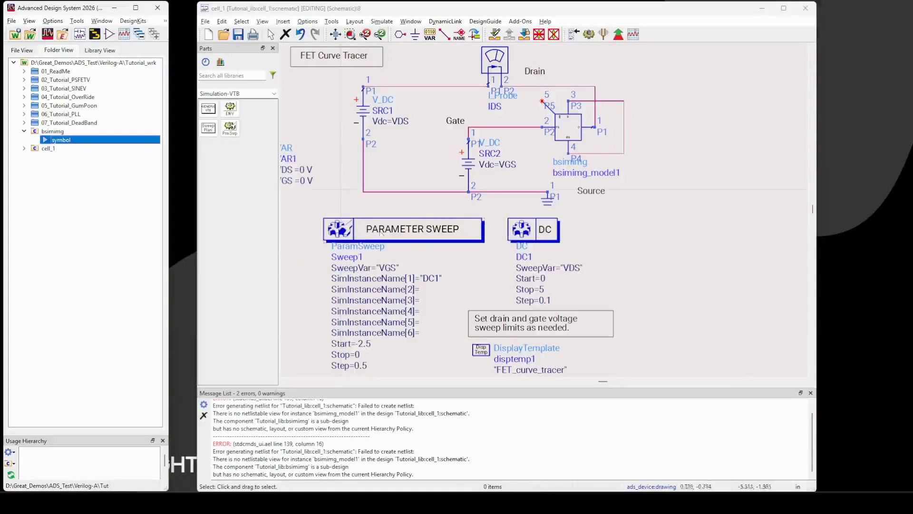
# Run the cell_1 curve tracer simulation, close its data display with the changes saved, and close the simulation status window.
pyautogui.click(589, 36)
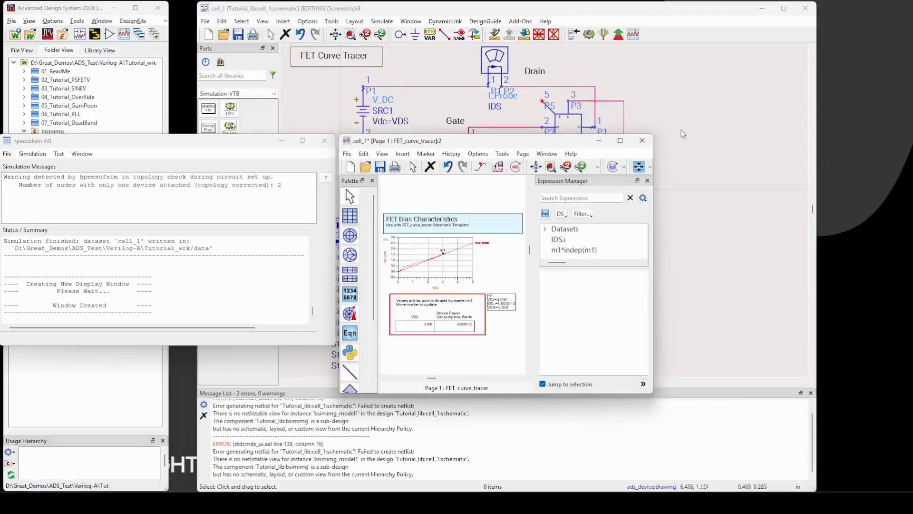
pyautogui.click(642, 140)
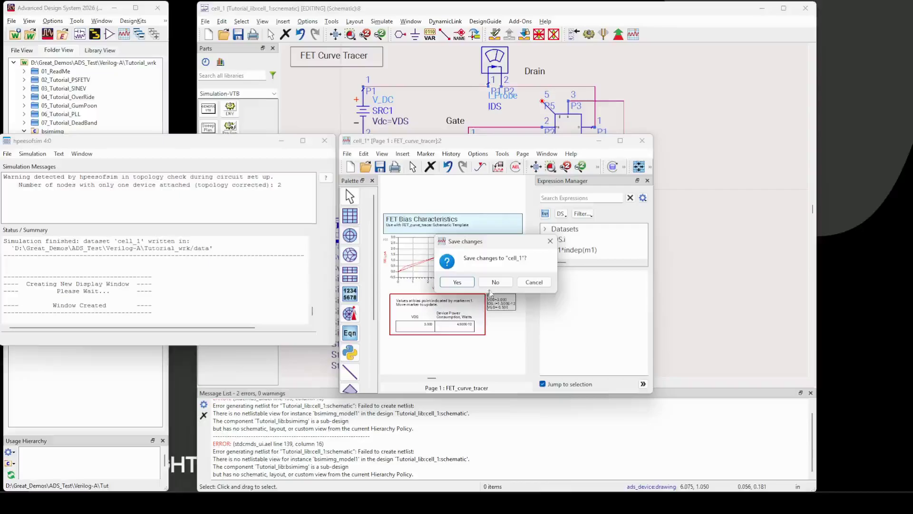
pyautogui.click(452, 282)
pyautogui.click(324, 142)
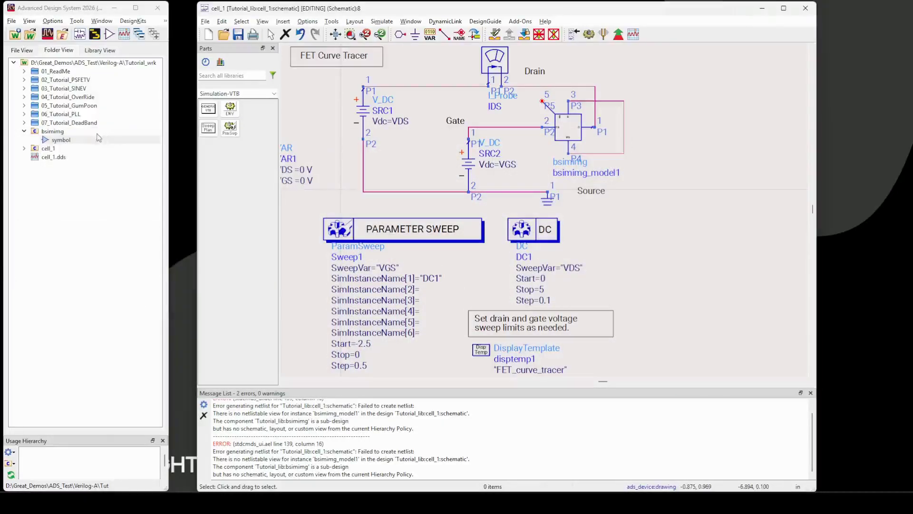
# Open the pll symbol in 06_Tutorial_PLL, review its general cell definition for comparison, and return to the cell_1 schematic.
pyautogui.doubleClick(55, 116)
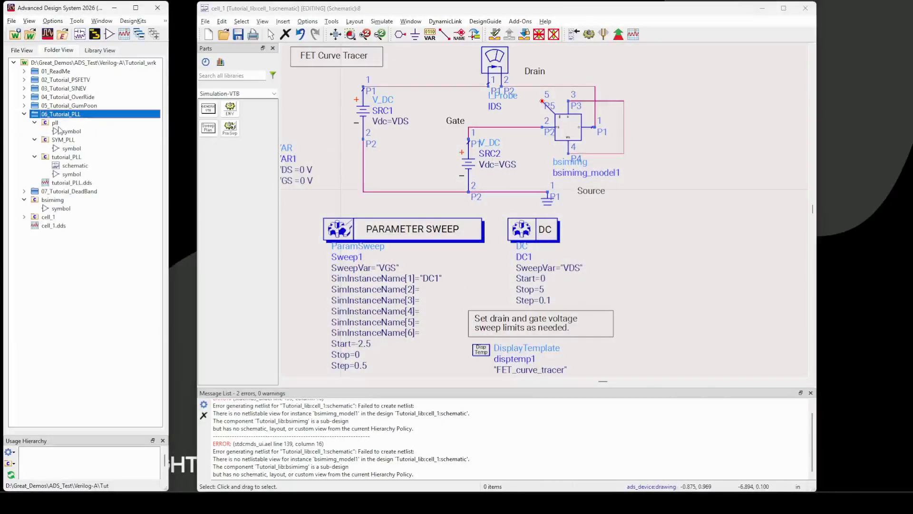
pyautogui.doubleClick(72, 131)
pyautogui.click(197, 92)
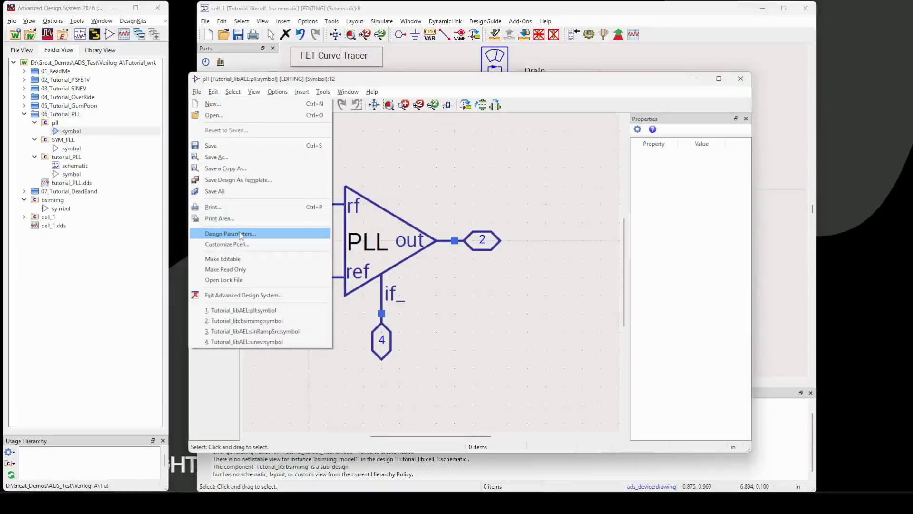
pyautogui.click(223, 234)
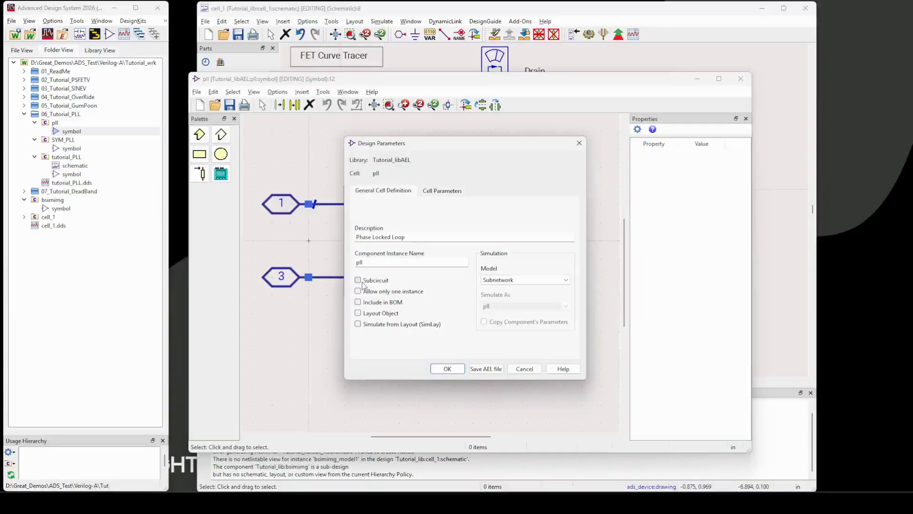
pyautogui.click(523, 370)
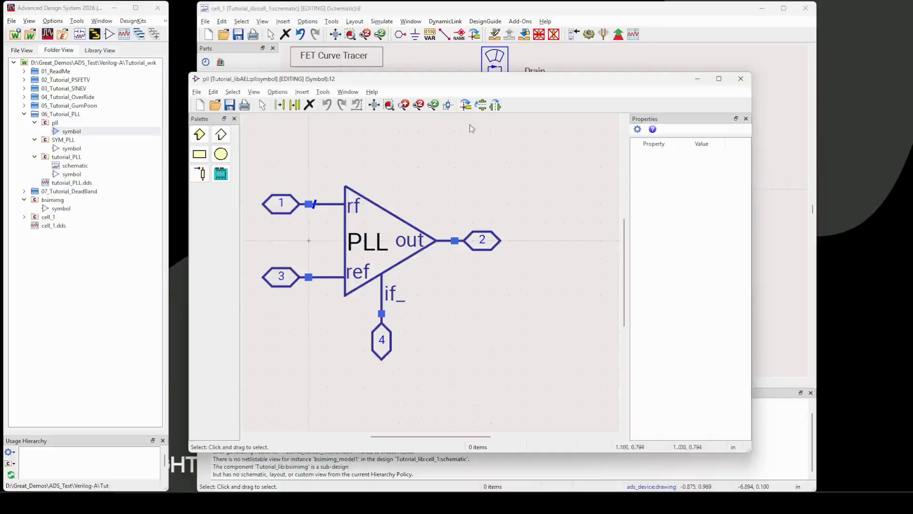
pyautogui.moveTo(493, 82); pyautogui.dragTo(483, 61)
pyautogui.click(735, 50)
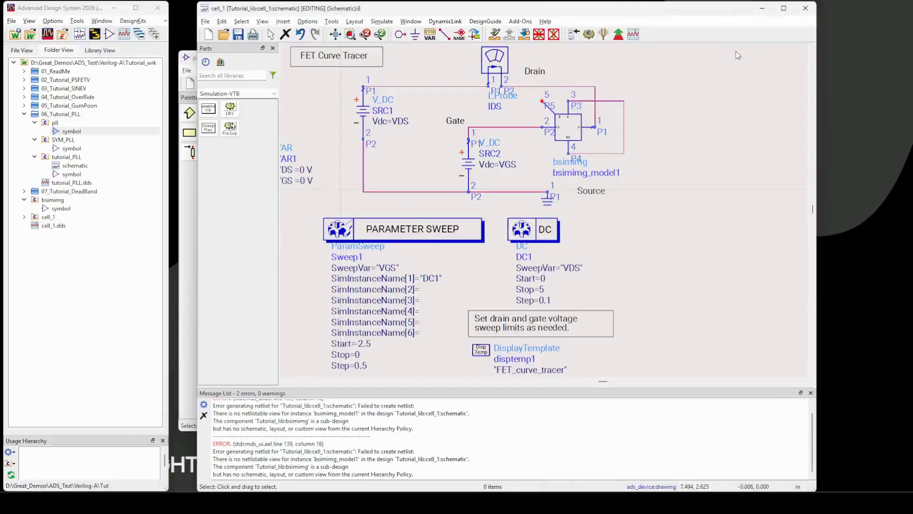
# Open the bsimimg symbol, review the Subcircuit setting in its design parameters, accept them, and close the symbol.
pyautogui.click(62, 210)
pyautogui.doubleClick(62, 209)
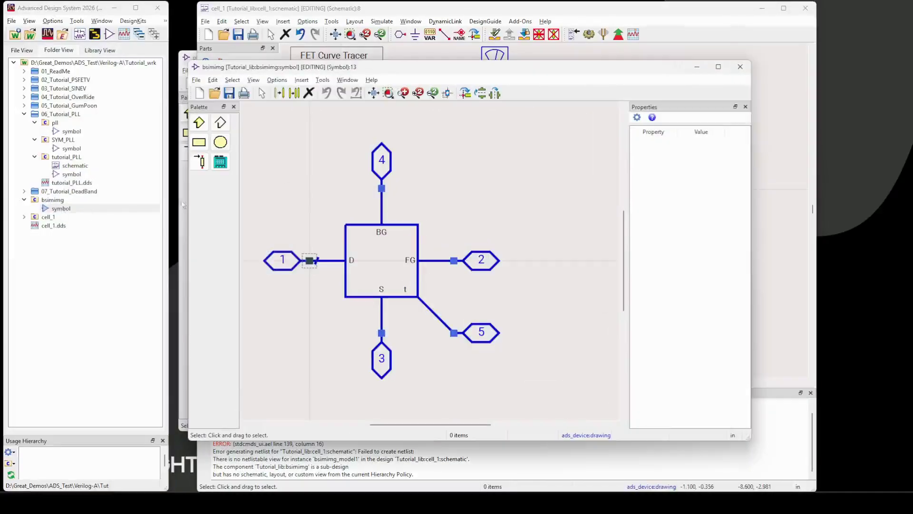
pyautogui.click(195, 80)
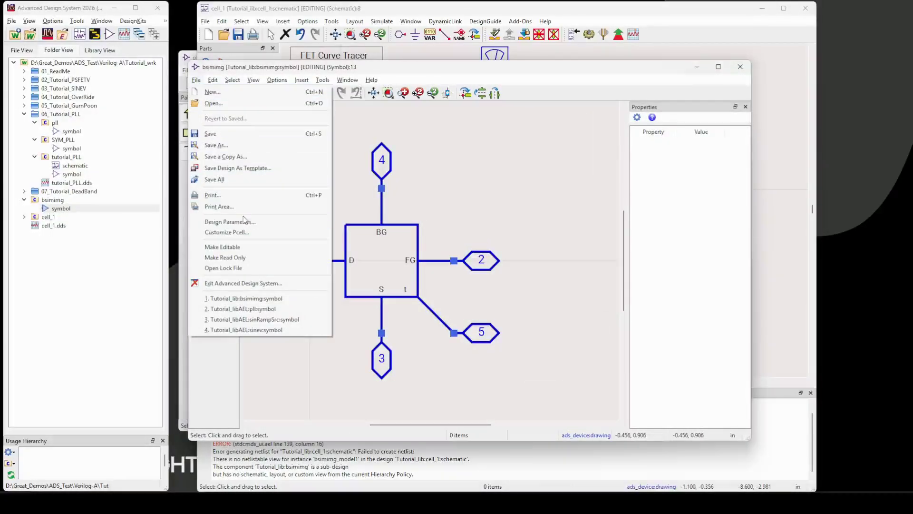
pyautogui.click(226, 221)
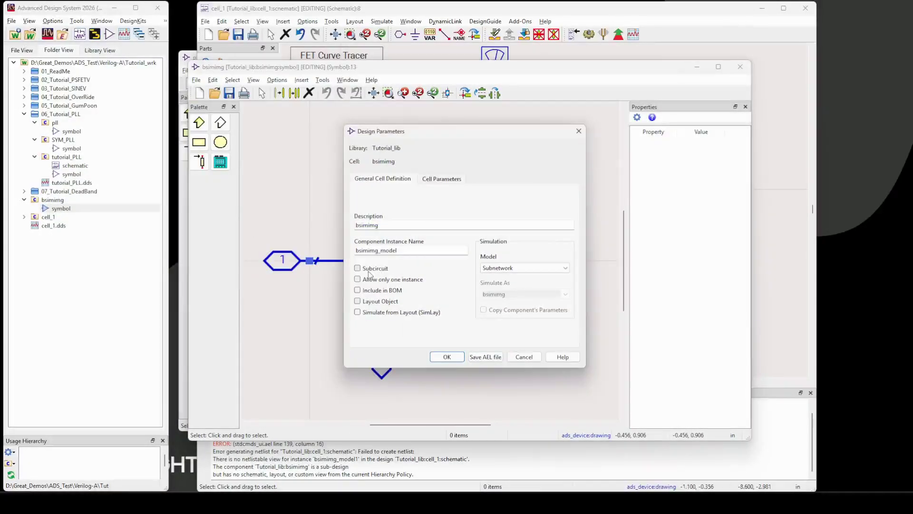
pyautogui.moveTo(500, 132); pyautogui.dragTo(703, 107)
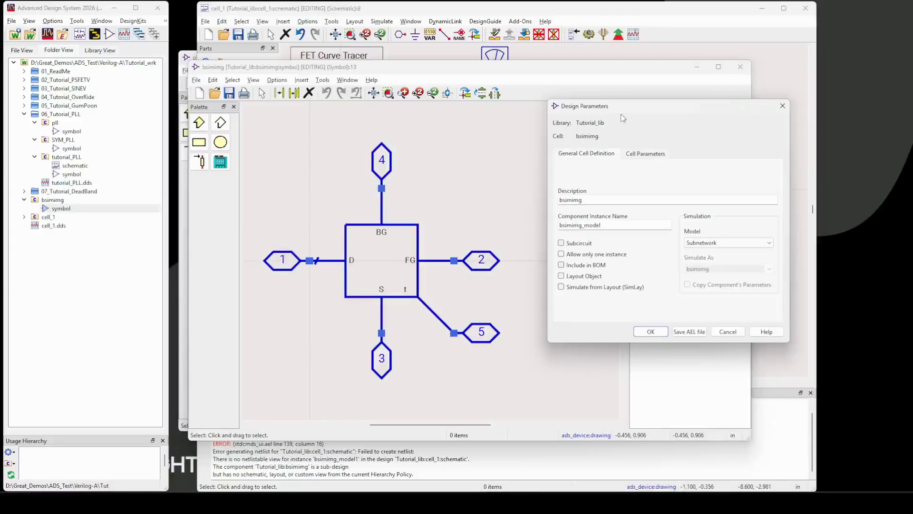
pyautogui.moveTo(632, 110); pyautogui.dragTo(603, 134)
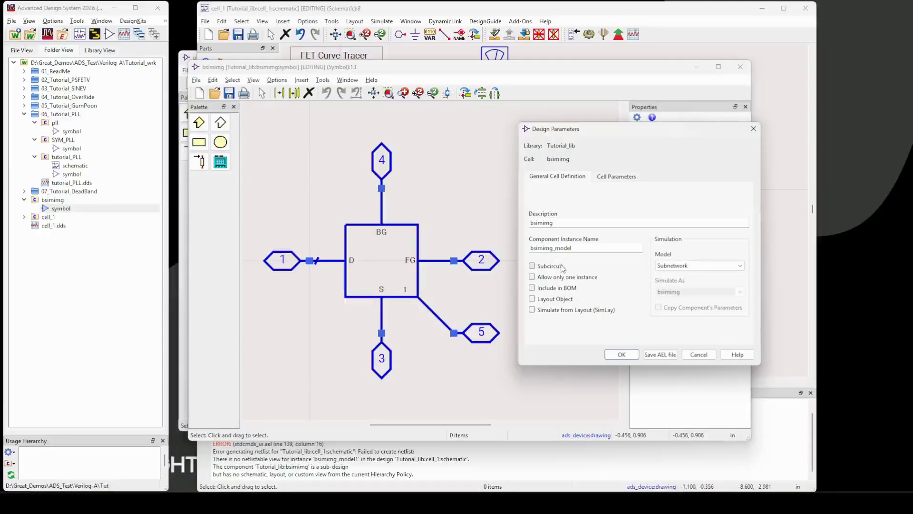
pyautogui.click(621, 360)
pyautogui.click(740, 66)
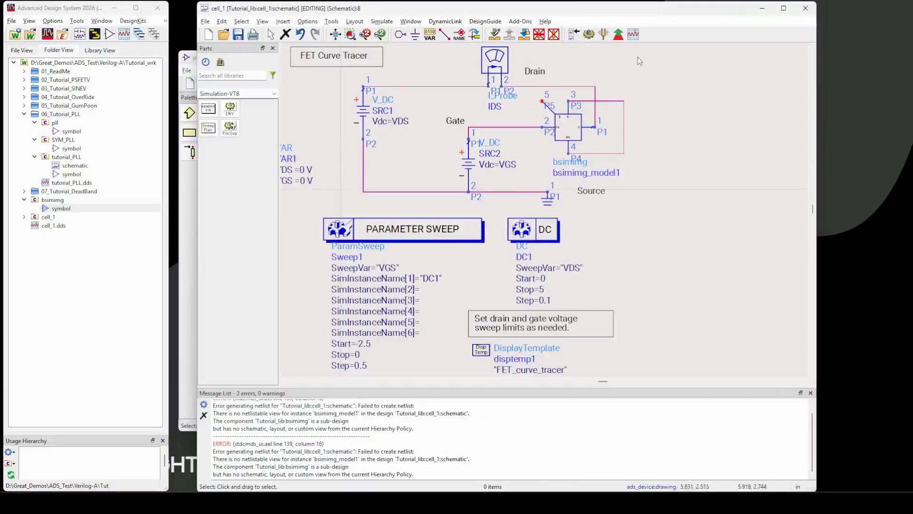
# Rerun the cell_1 simulation, enlarge the data display to inspect the FET bias curves, and close the result windows.
pyautogui.click(589, 33)
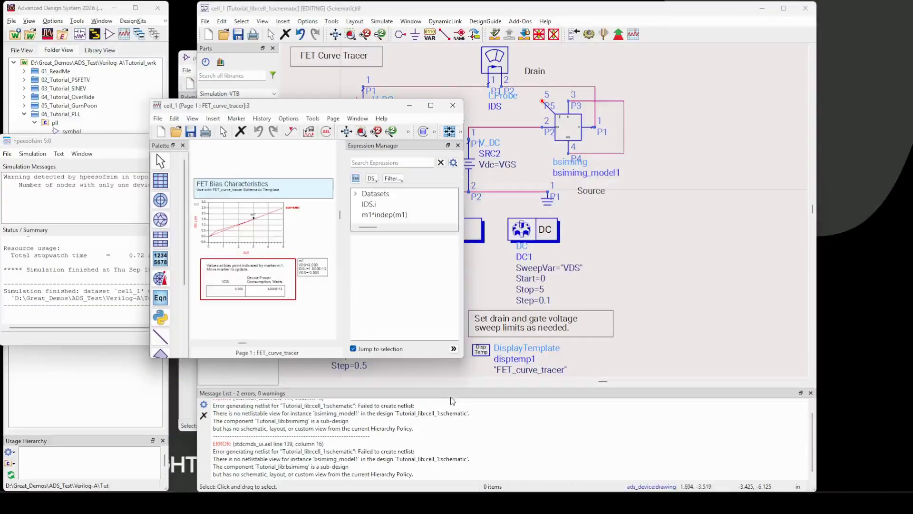
pyautogui.moveTo(464, 358); pyautogui.dragTo(708, 441)
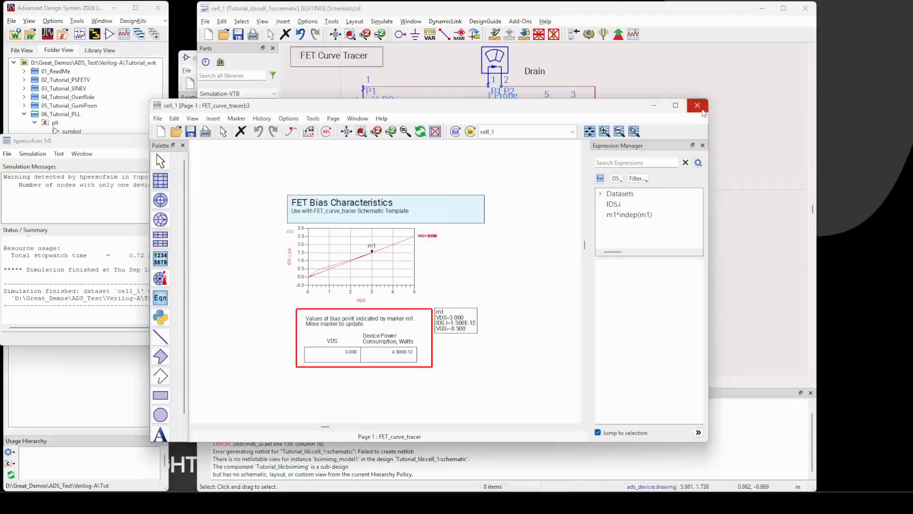
pyautogui.click(699, 108)
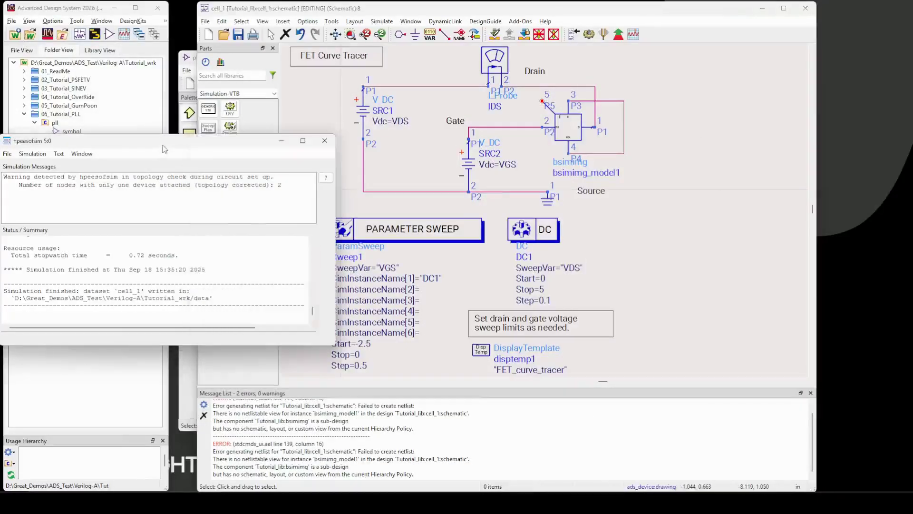
pyautogui.click(325, 140)
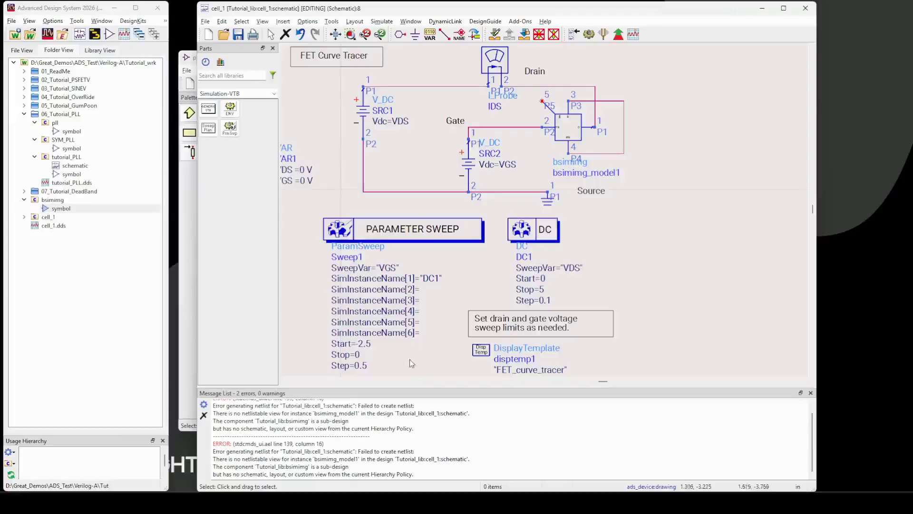
# Set the VGS parameter sweep to start at 0, stop at 1.5 and step by 0.3.
pyautogui.doubleClick(362, 351)
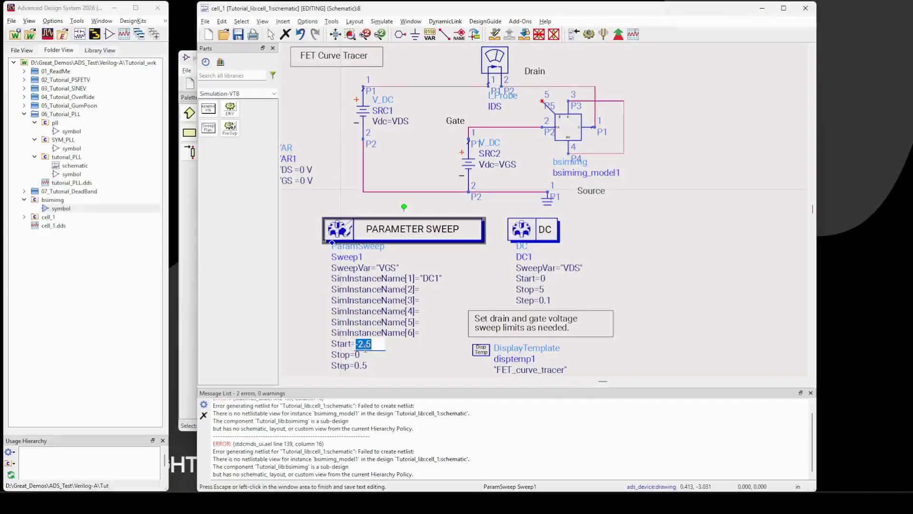
pyautogui.write('0')
pyautogui.click(452, 346)
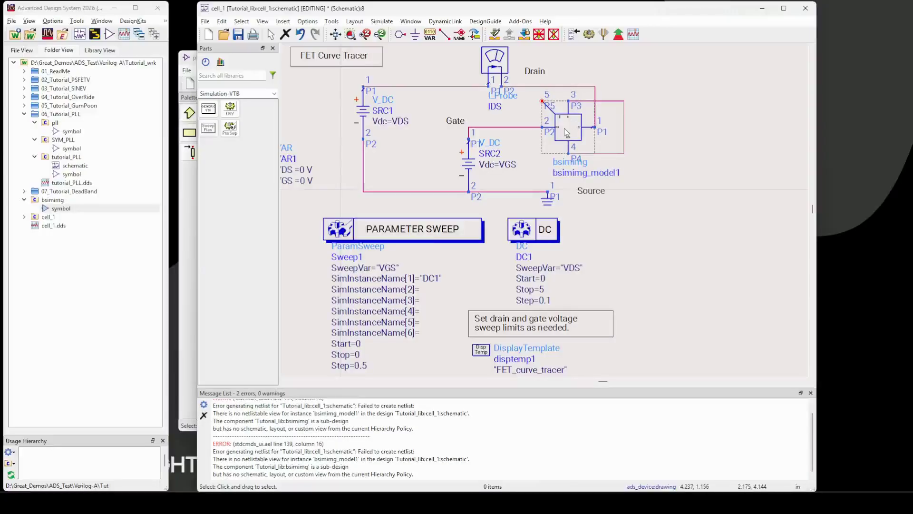
pyautogui.doubleClick(365, 354)
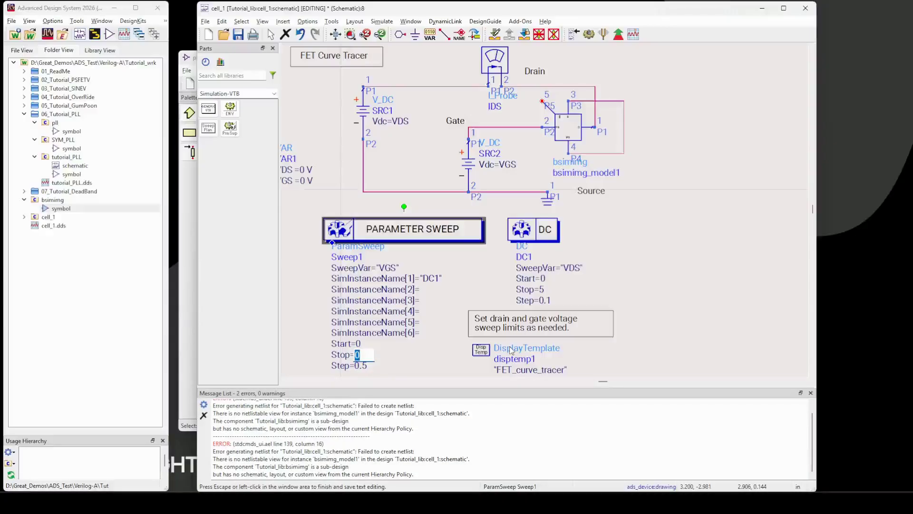
pyautogui.click(447, 374)
pyautogui.click(369, 365)
pyautogui.click(369, 364)
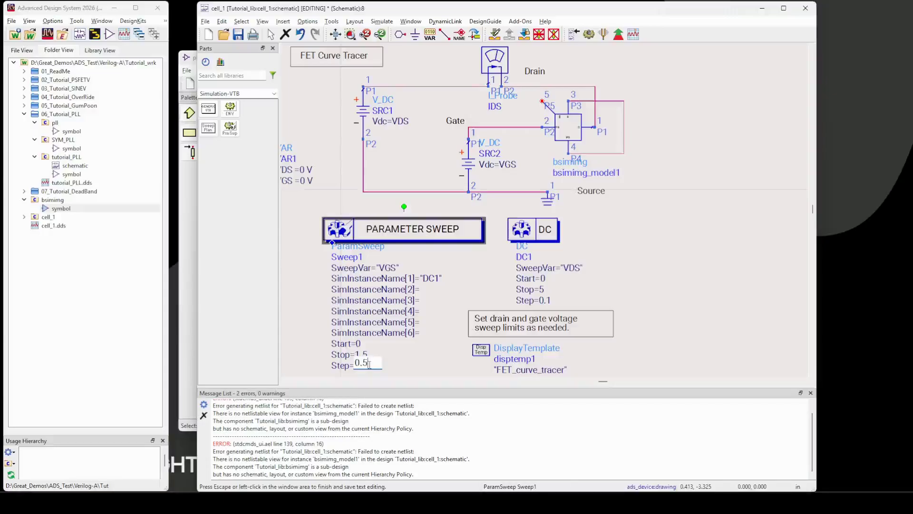
pyautogui.write('3')
pyautogui.press('Return')
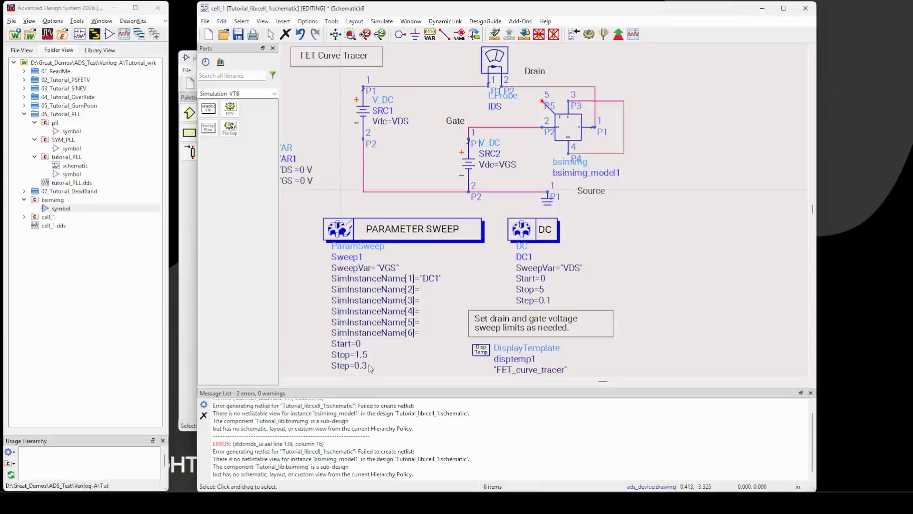
# Set the DC1 VDS sweep's Stop value to 3 and save the cell_1 schematic.
pyautogui.click(542, 289)
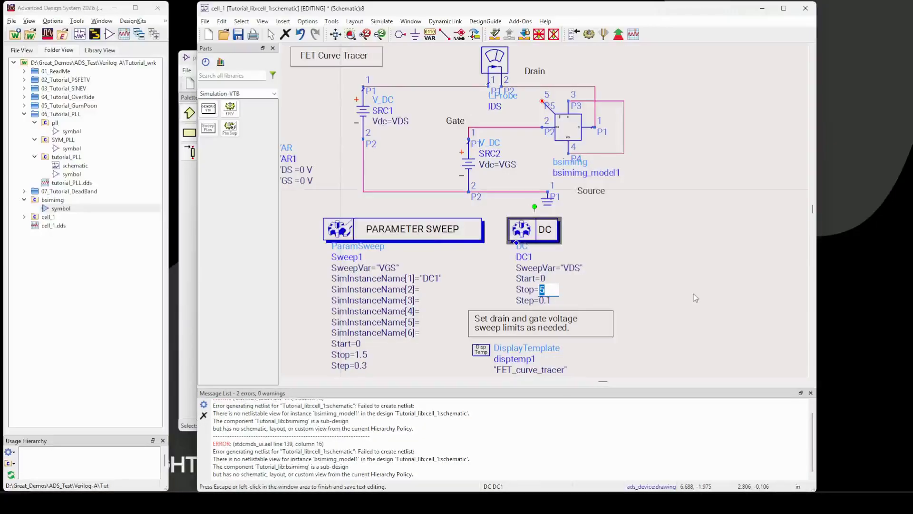
pyautogui.click(594, 297)
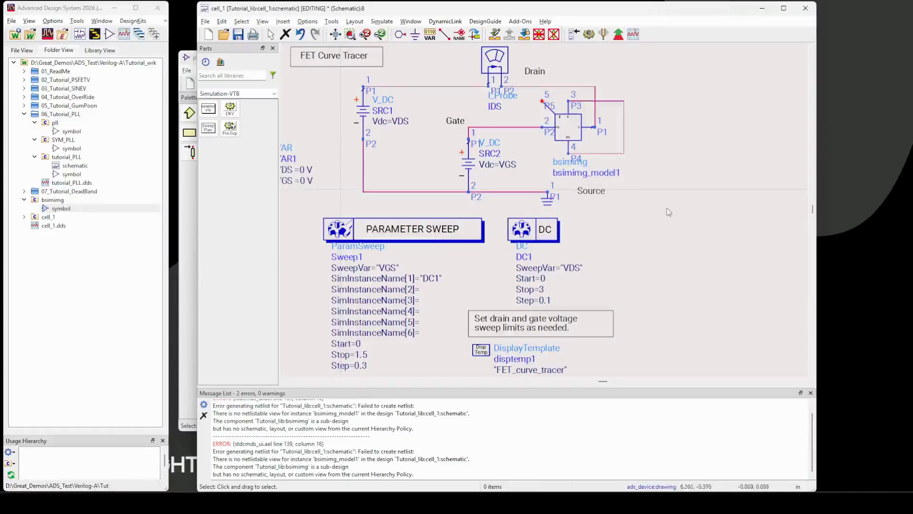
pyautogui.hotkey('ctrl', 's')
pyautogui.press('f')
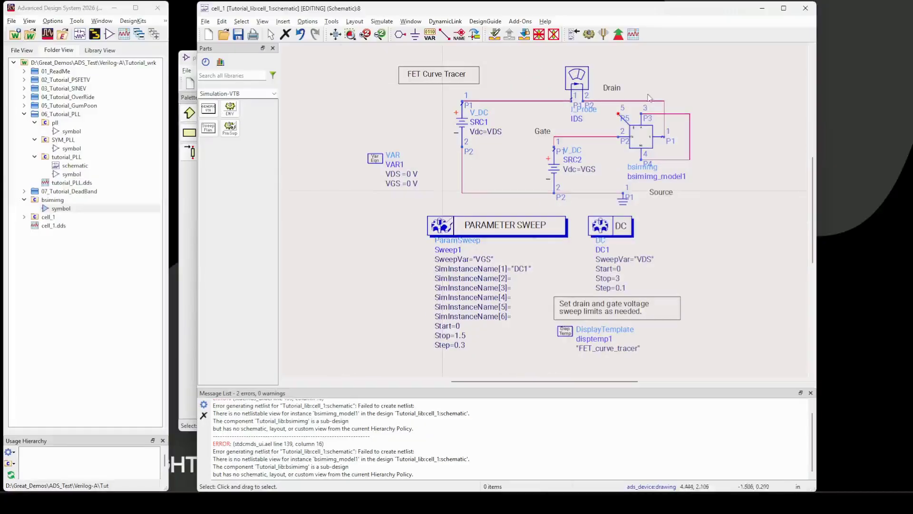
# Simulate cell_1 with the new sweep limits, examine the FET bias curves in the enlarged data display, and close it.
pyautogui.click(588, 35)
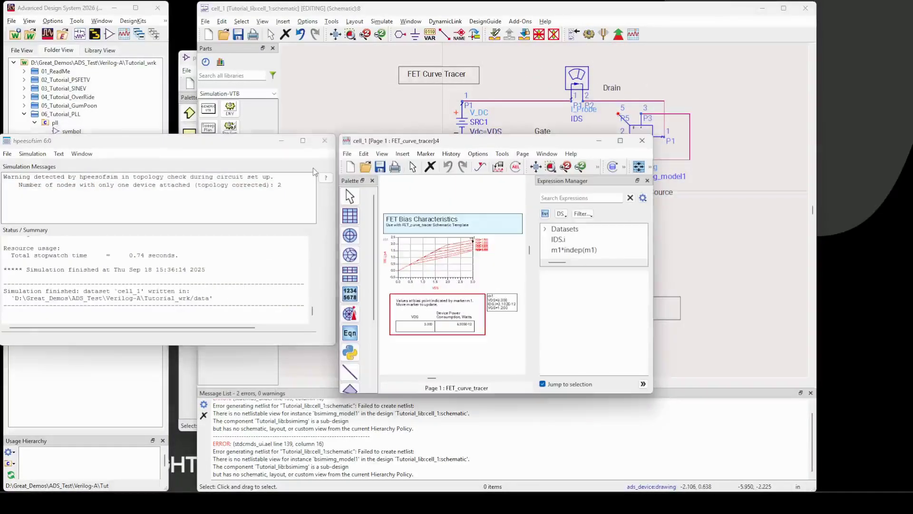
pyautogui.scroll(2, 466, 265)
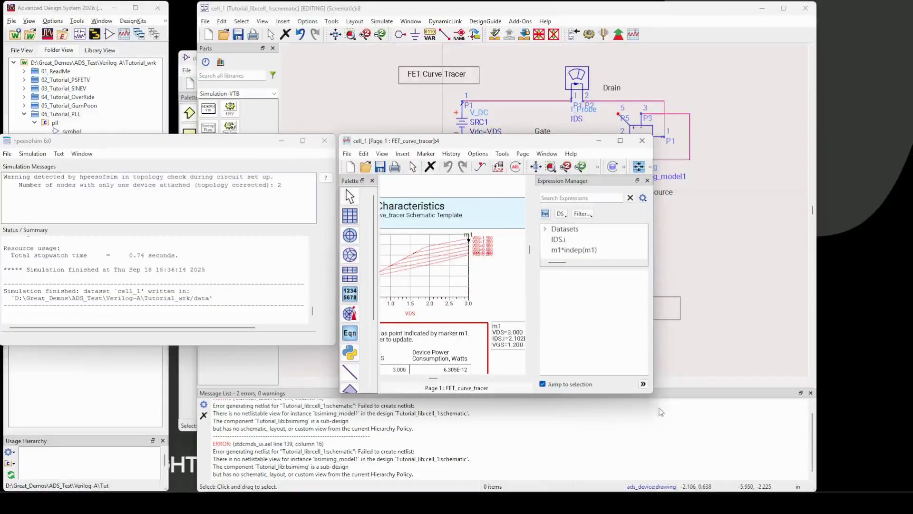
pyautogui.moveTo(655, 394); pyautogui.dragTo(794, 467)
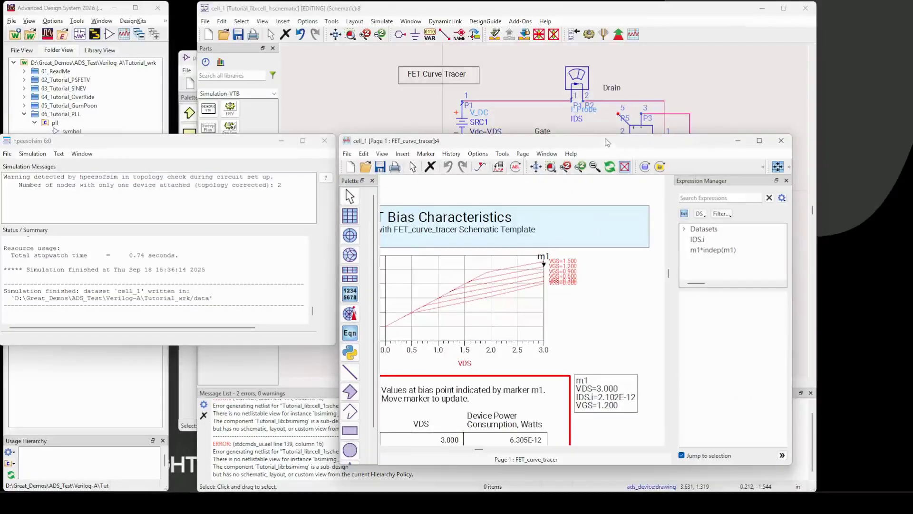
pyautogui.moveTo(607, 141); pyautogui.dragTo(449, 65)
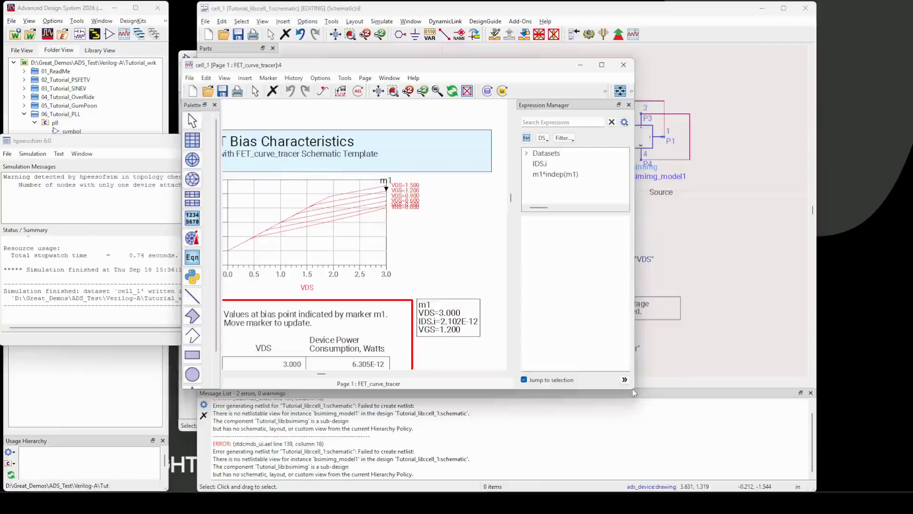
pyautogui.moveTo(634, 388); pyautogui.dragTo(780, 456)
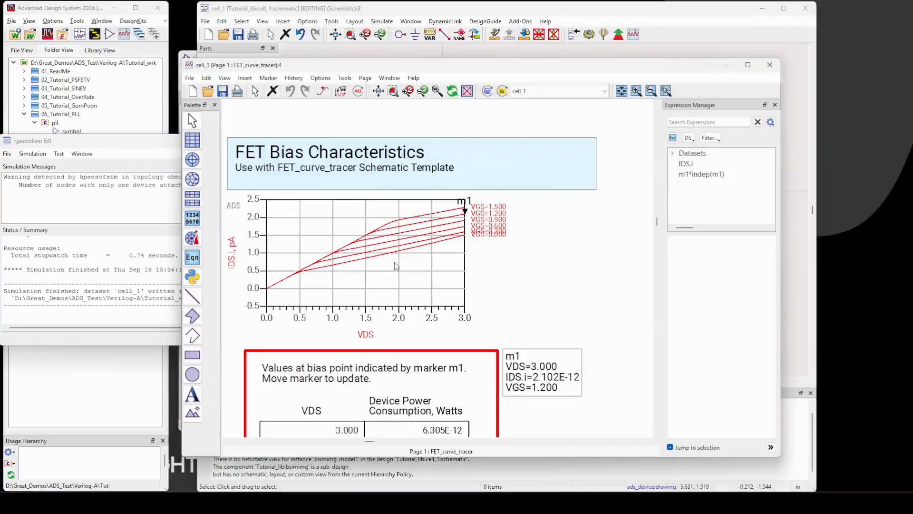
pyautogui.scroll(-1, 417, 268)
pyautogui.scroll(1, 442, 271)
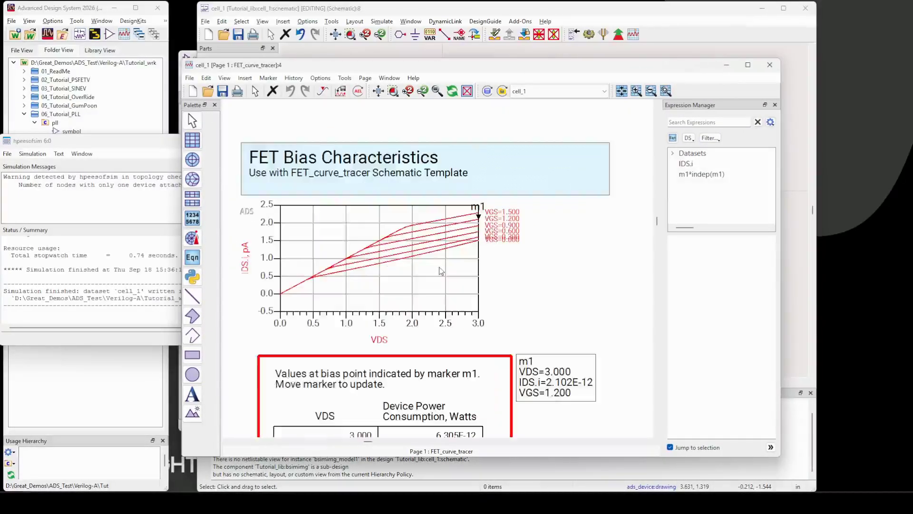
pyautogui.scroll(-1, 440, 270)
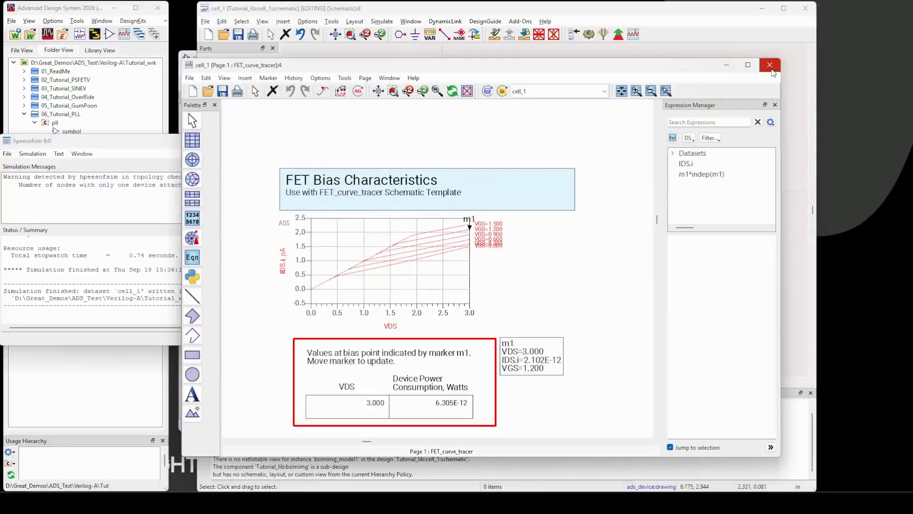
pyautogui.click(770, 65)
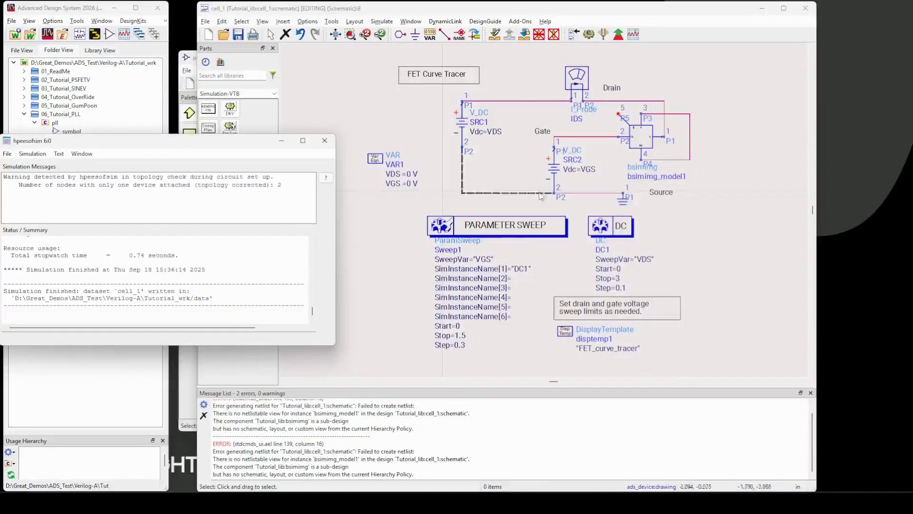
# Check the instance parameters of bsimimg_model1 in the cell_1 schematic, and close its parameter dialog and the simulation status window.
pyautogui.doubleClick(668, 144)
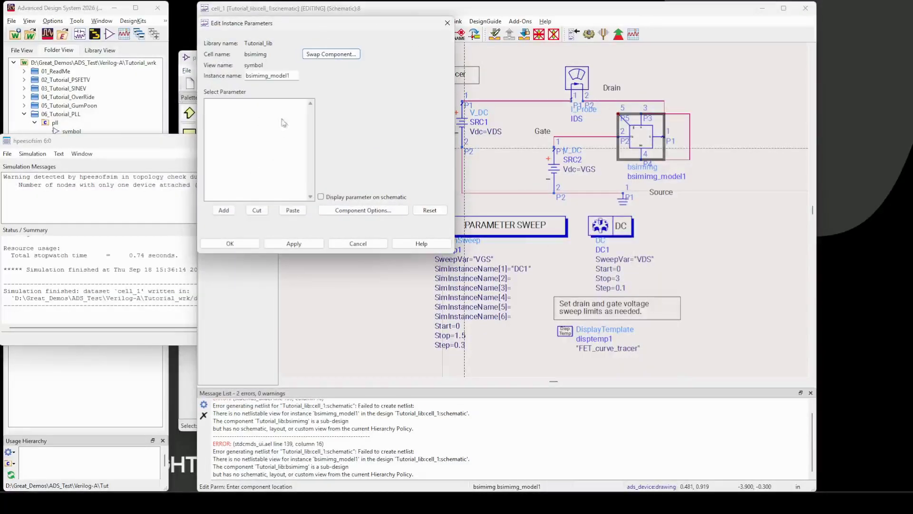
pyautogui.click(722, 157)
pyautogui.doubleClick(641, 136)
pyautogui.click(165, 144)
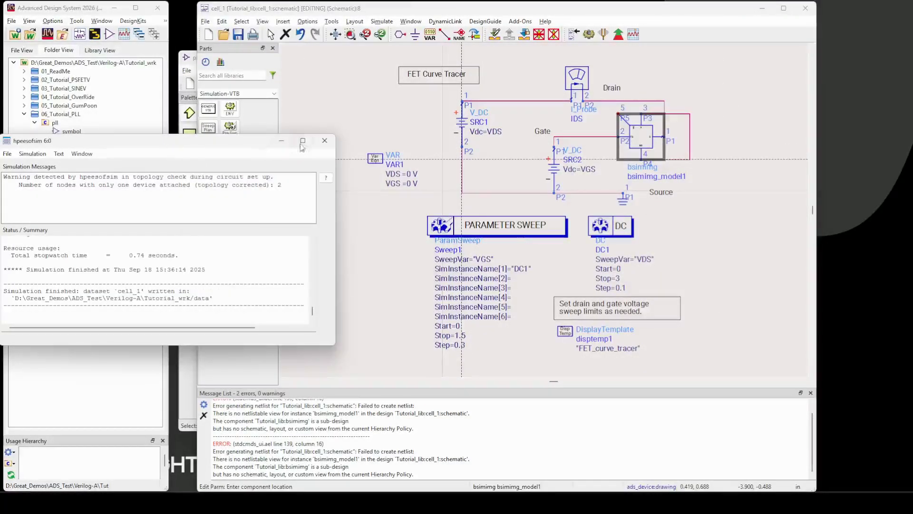
pyautogui.click(325, 140)
pyautogui.press('Escape')
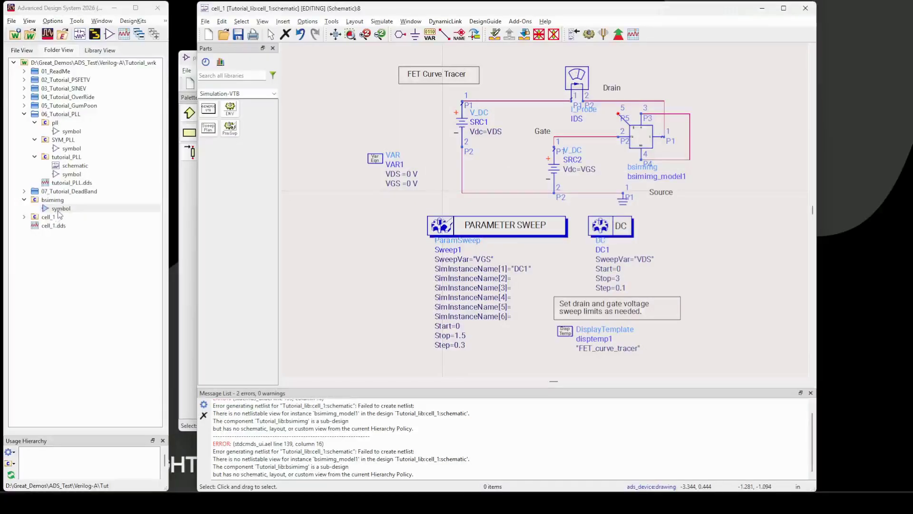
# Open the bsimimg symbol, review the L and W cell parameters in its design parameters, accept them and close the symbol.
pyautogui.doubleClick(62, 210)
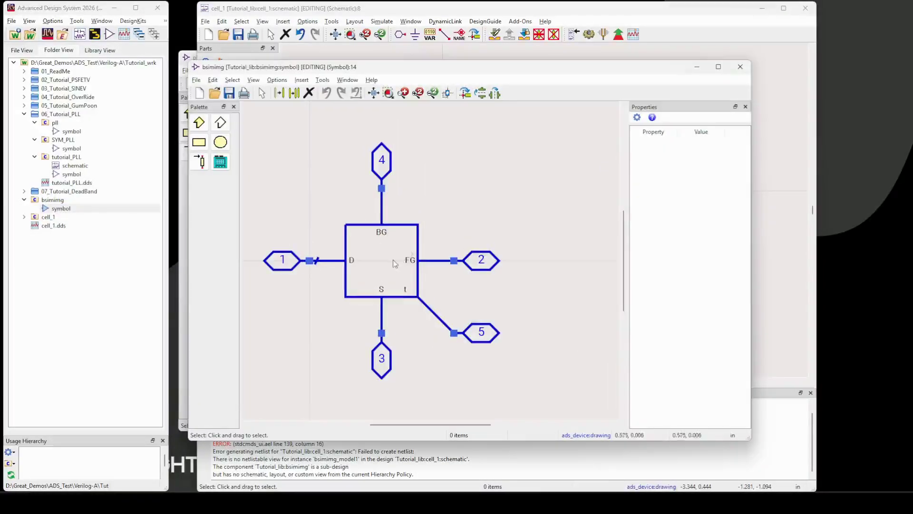
pyautogui.click(196, 80)
pyautogui.click(228, 222)
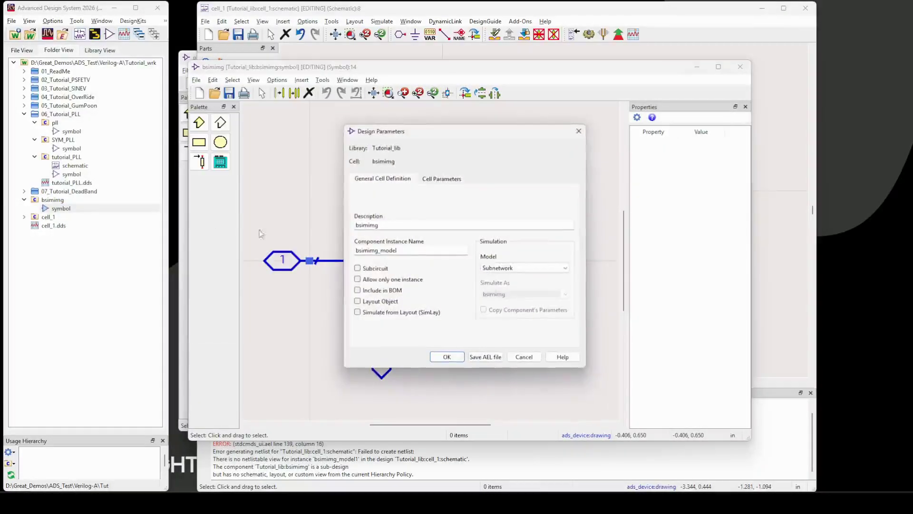
pyautogui.click(426, 180)
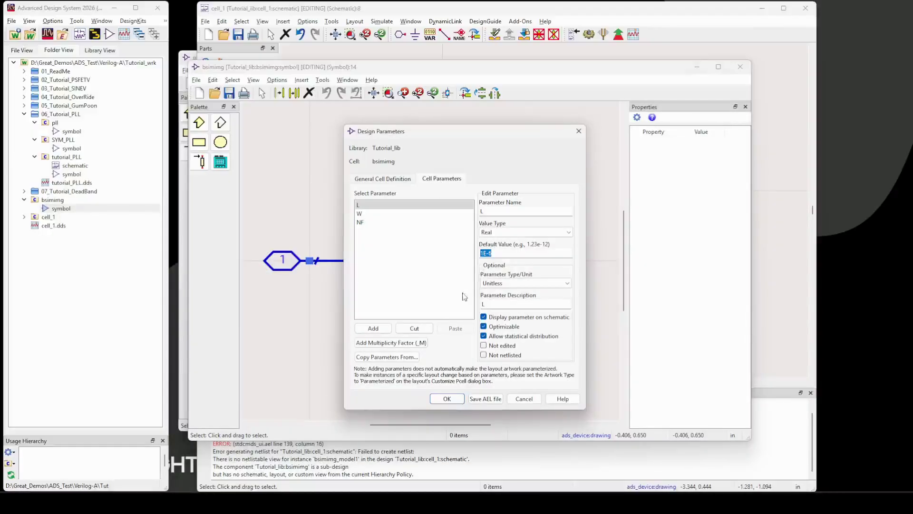
pyautogui.click(371, 214)
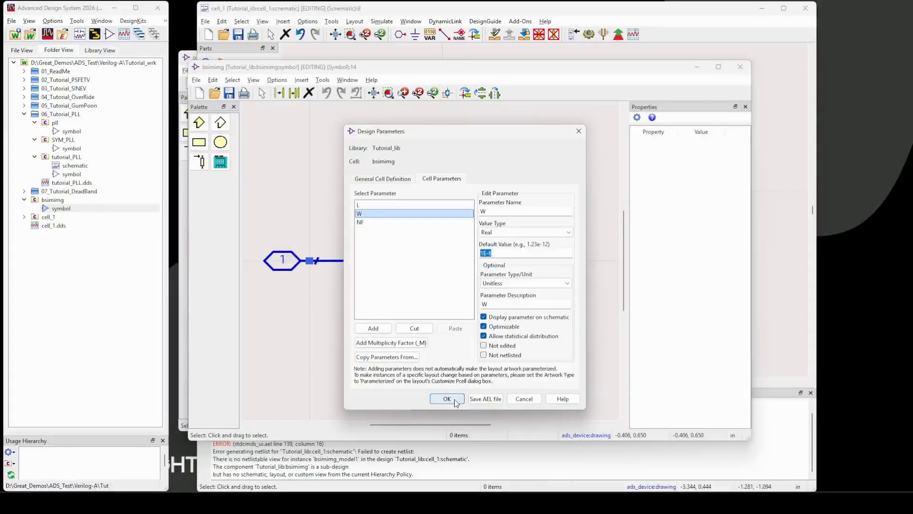
pyautogui.click(494, 254)
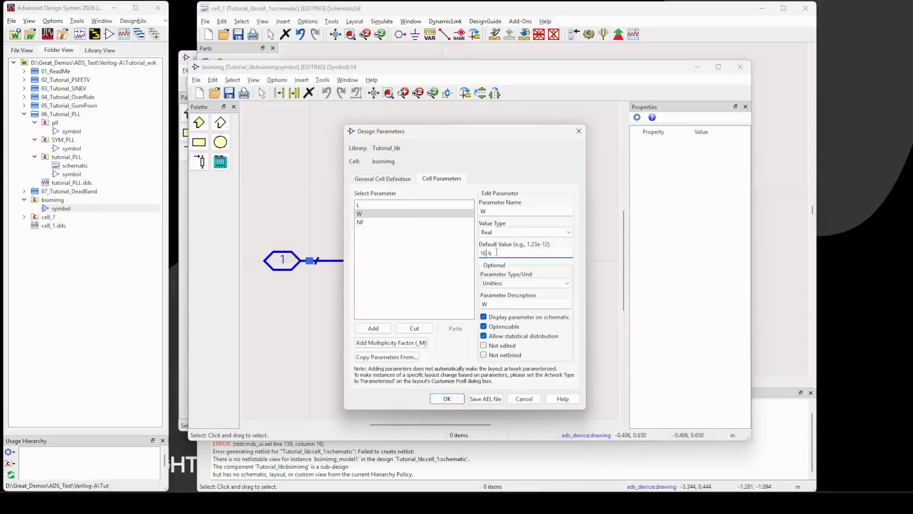
pyautogui.click(450, 402)
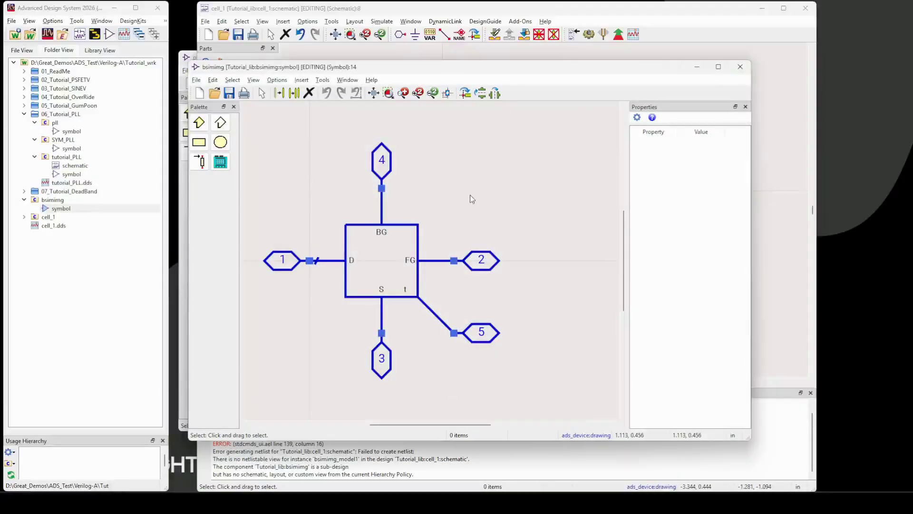
pyautogui.click(738, 70)
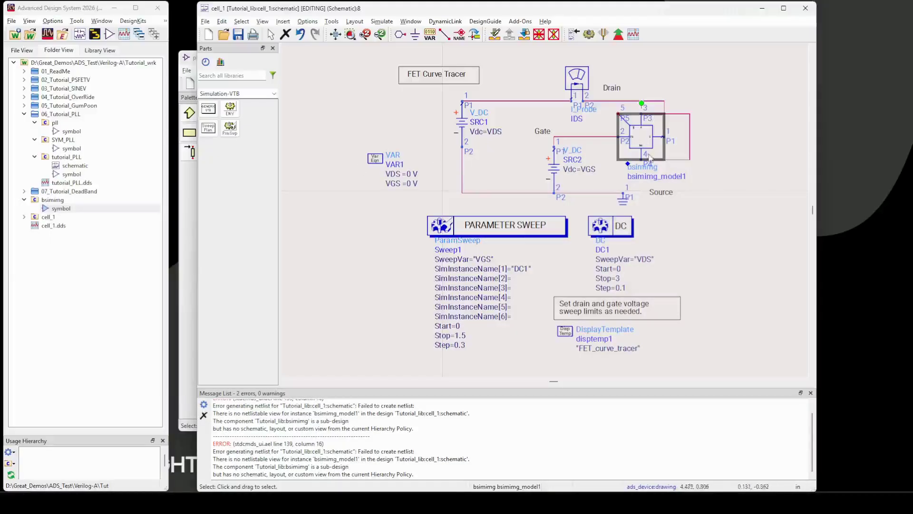
# Delete the existing bsimimg_model1 instance from cell_1 and place a fresh bsimimg symbol in free space beside the circuit.
pyautogui.press('Delete')
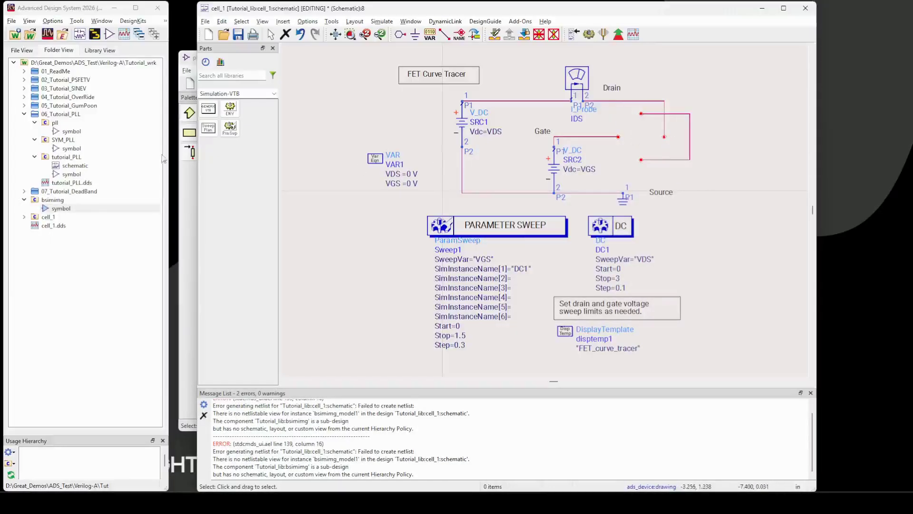
pyautogui.click(123, 166)
pyautogui.moveTo(61, 209); pyautogui.dragTo(714, 226)
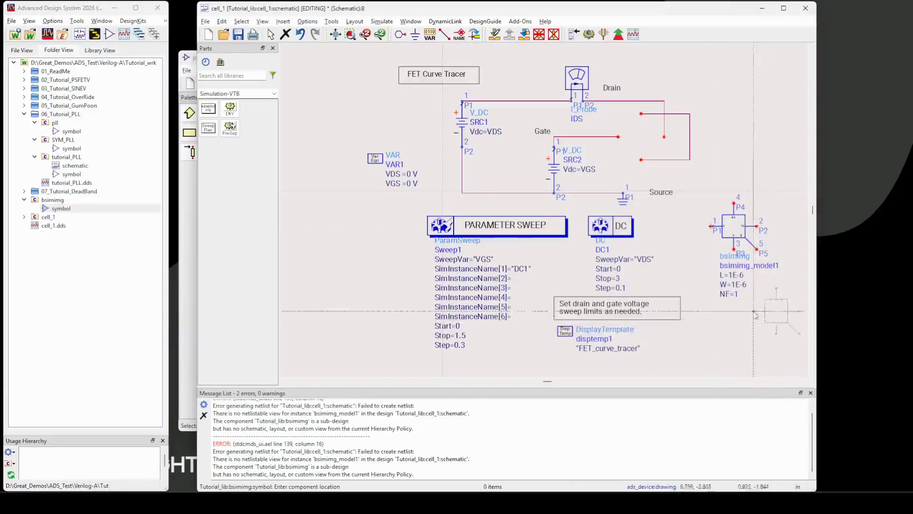
pyautogui.press('Escape')
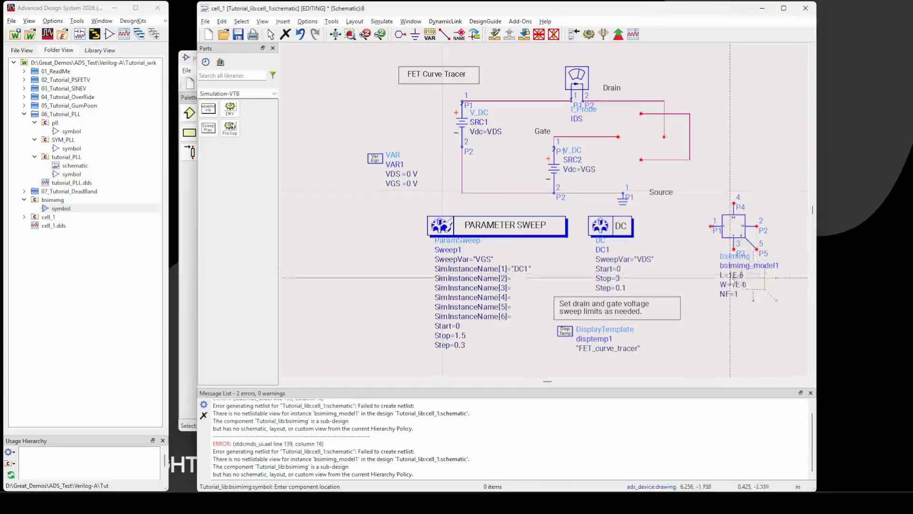
# Move the new bsimimg instance onto the open drain, gate and source wire ends and rotate it 180 degrees.
pyautogui.moveTo(737, 240); pyautogui.dragTo(728, 218)
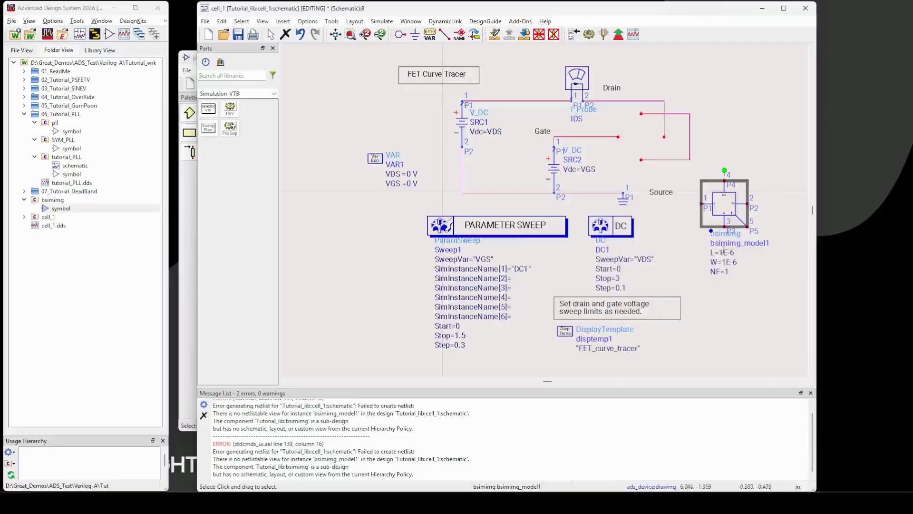
pyautogui.moveTo(726, 209); pyautogui.dragTo(643, 138)
pyautogui.hotkey('ctrl', 'r')
pyautogui.hotkey('ctrl', 'r')
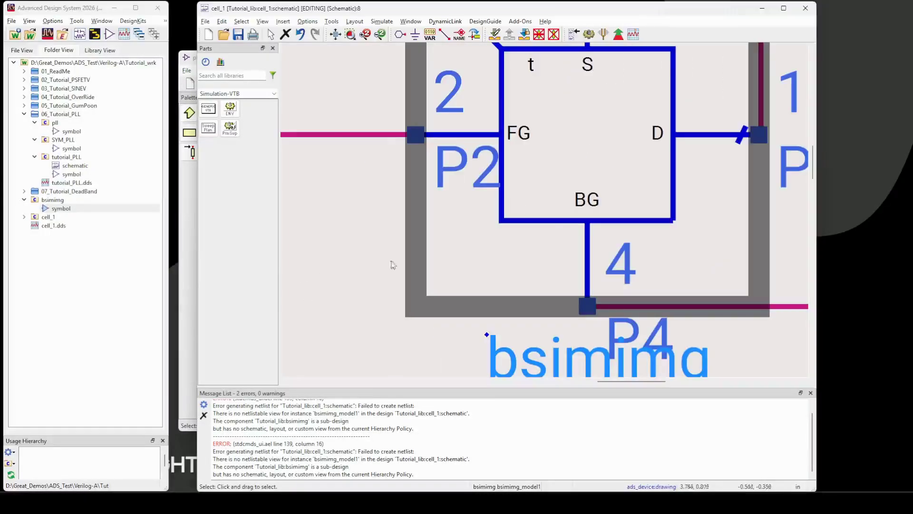
# Check the new instance's pin connections, simulate cell_1, view the FET bias curves and close the data display.
pyautogui.scroll(-2, 508, 204)
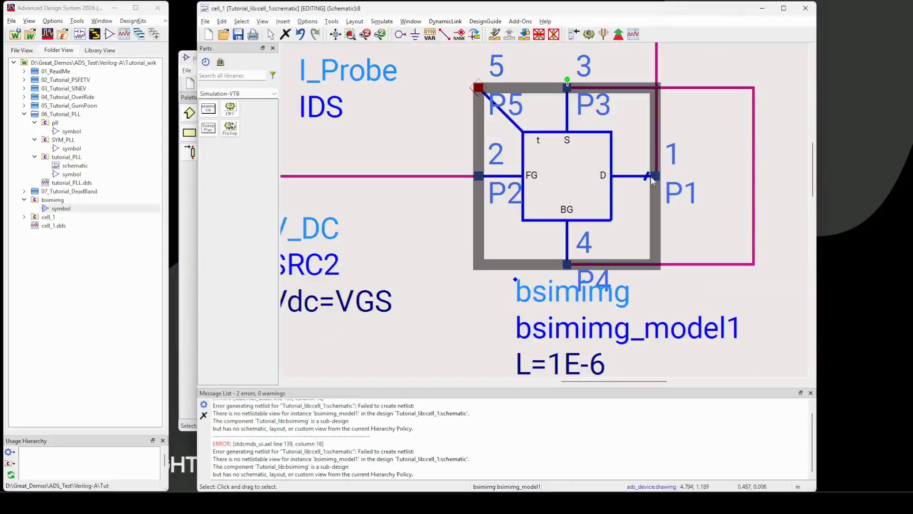
pyautogui.click(771, 166)
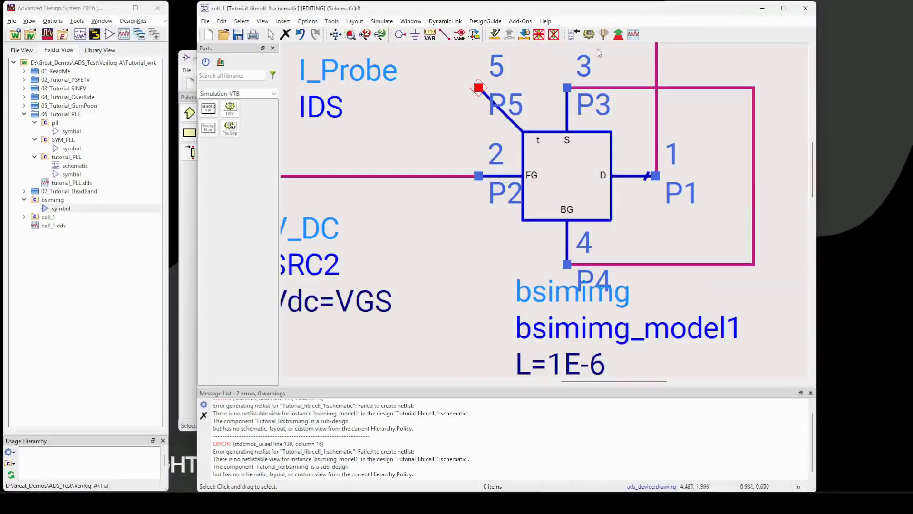
pyautogui.click(590, 34)
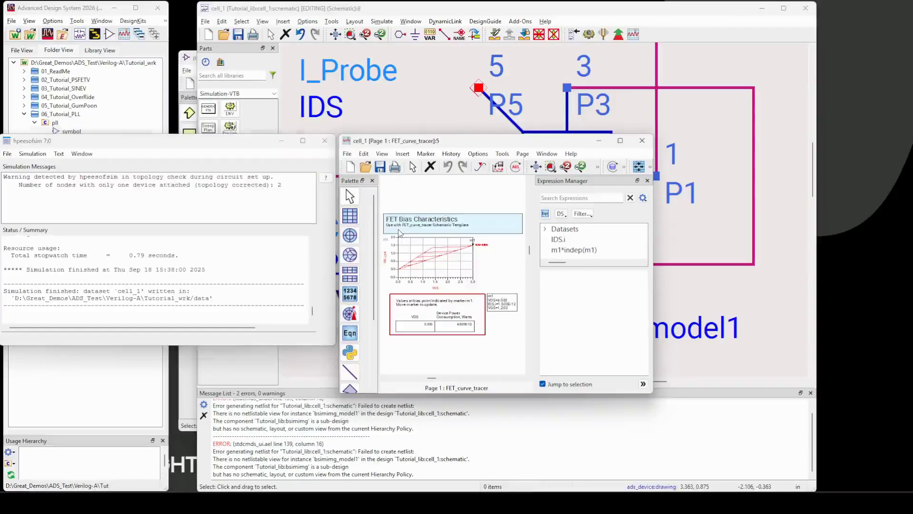
pyautogui.click(642, 141)
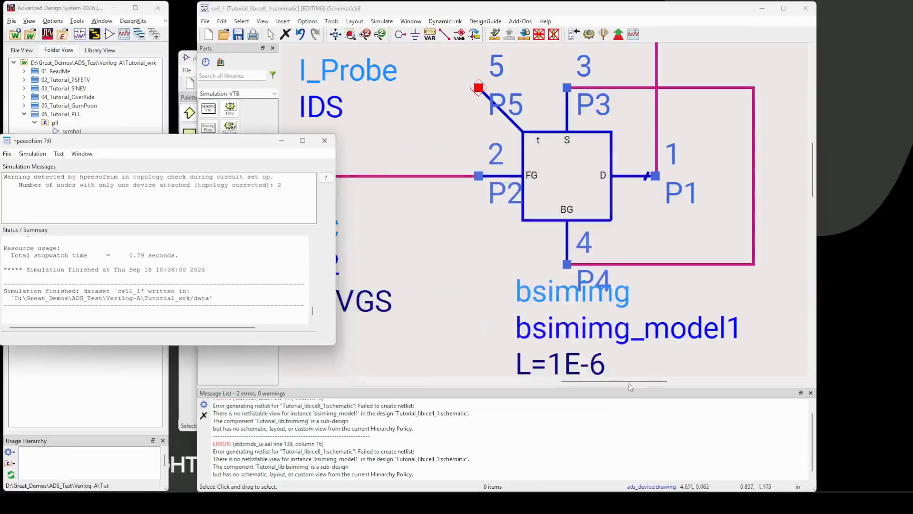
# Set bsimimg_model1's L to 0.1E-6 and NF to 2, and move its annotation clear of the ground symbol.
pyautogui.scroll(-1, 560, 264)
pyautogui.click(549, 327)
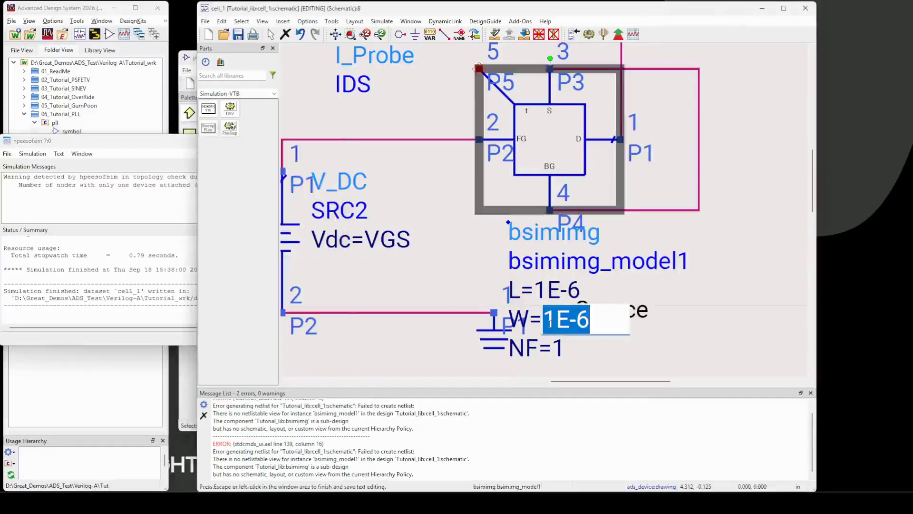
pyautogui.click(547, 290)
pyautogui.click(545, 290)
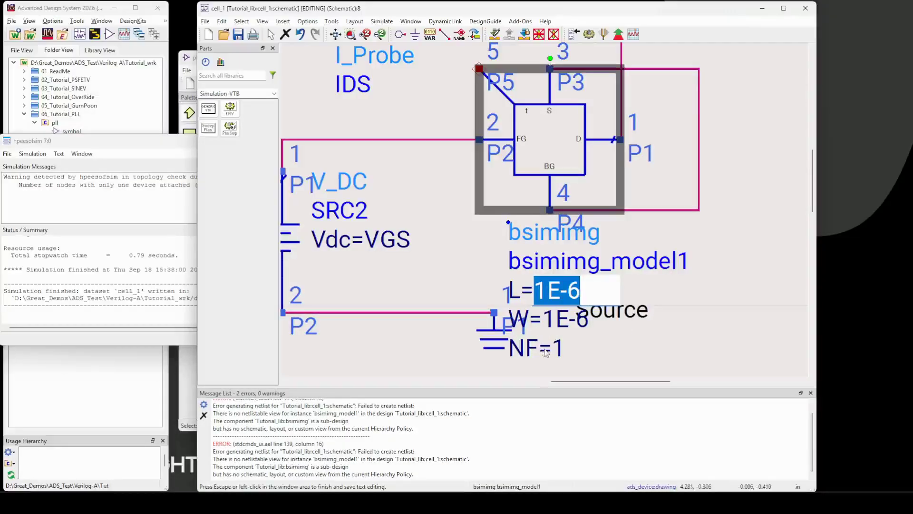
pyautogui.click(552, 324)
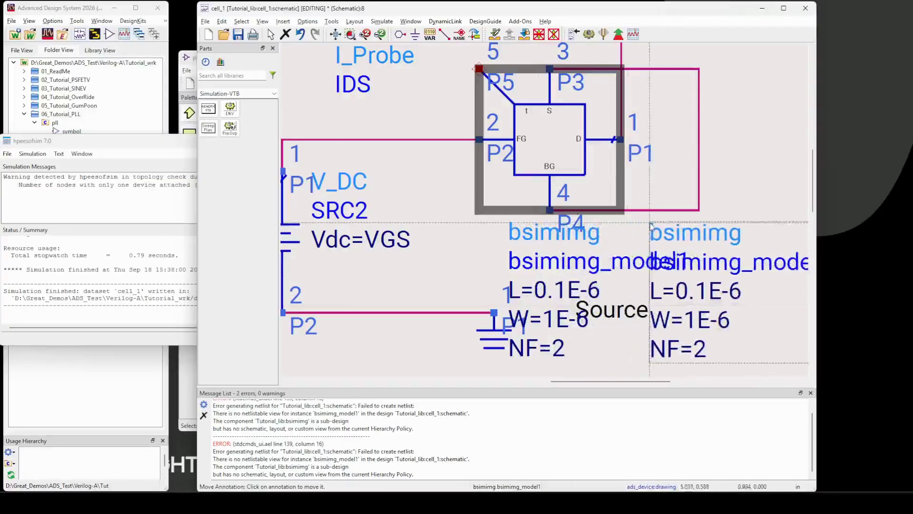
pyautogui.click(766, 167)
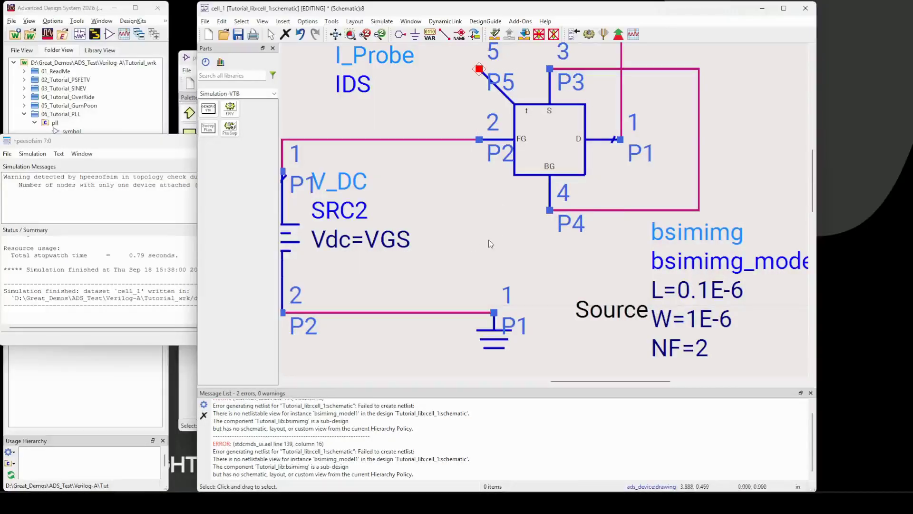
# Wire the ground pin to pin P4 (BG) of the bsimimg instance and save the cell_1 schematic.
pyautogui.click(444, 34)
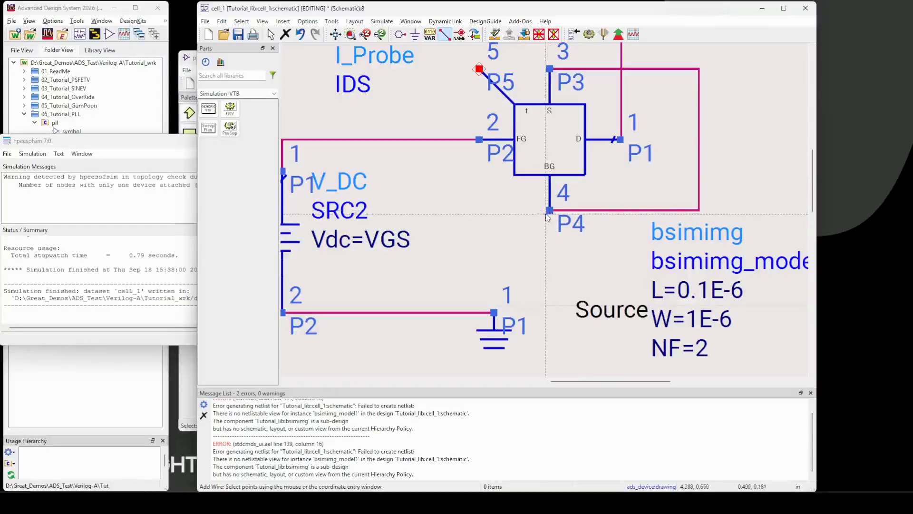
pyautogui.scroll(5, 494, 313)
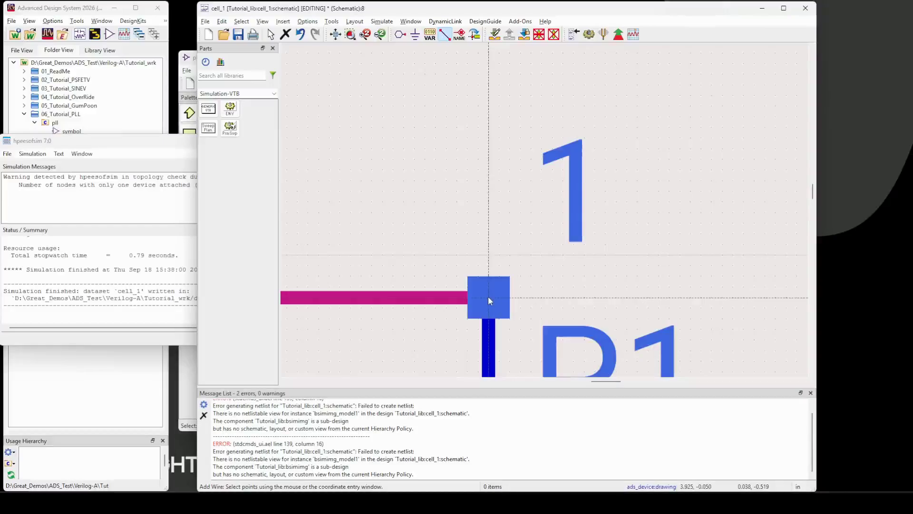
pyautogui.click(489, 273)
pyautogui.scroll(-4, 617, 151)
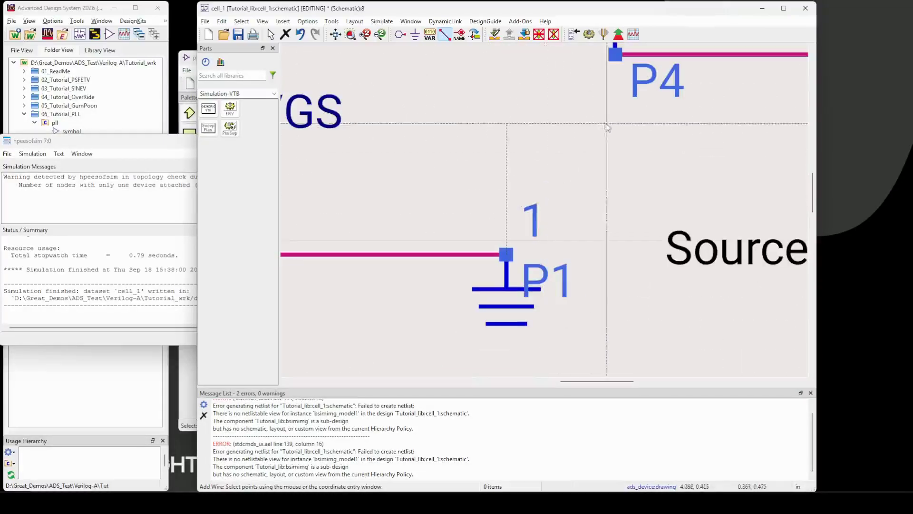
pyautogui.scroll(4, 585, 196)
pyautogui.scroll(4, 585, 197)
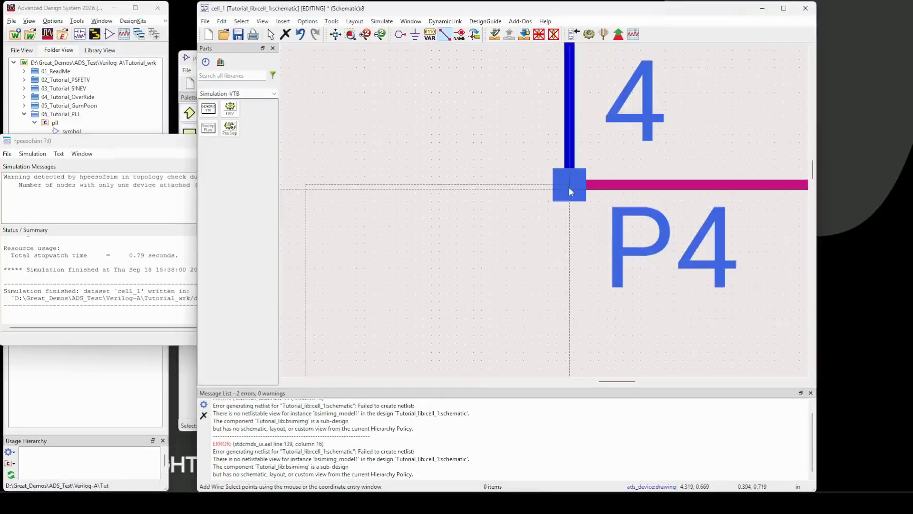
pyautogui.press('Escape')
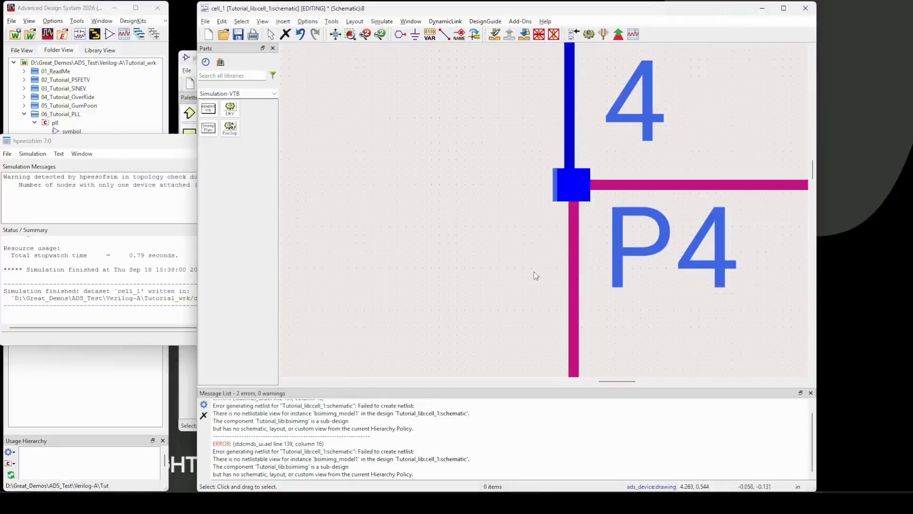
pyautogui.hotkey('ctrl', 's')
# Simulate cell_1 with the grounded source and enlarge the data display to examine the FET bias curves.
pyautogui.scroll(-4, 476, 164)
pyautogui.scroll(-4, 543, 211)
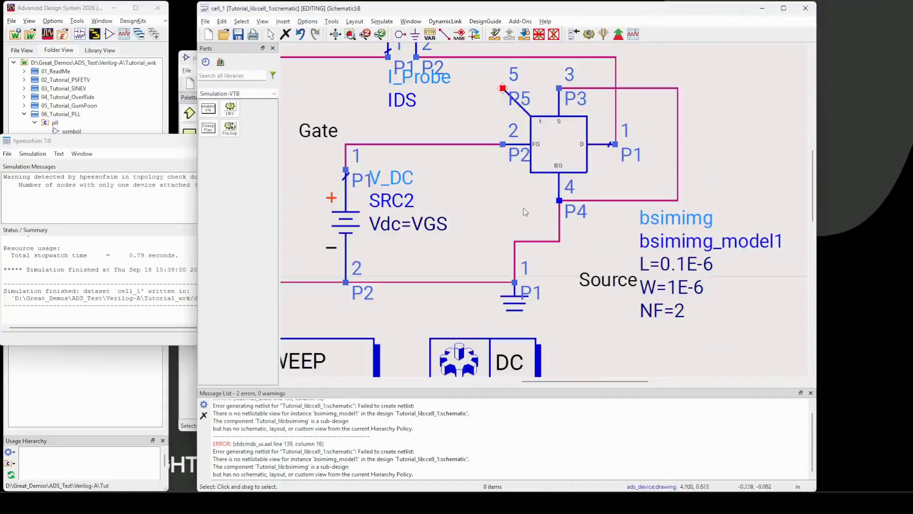
pyautogui.moveTo(522, 195); pyautogui.dragTo(457, 228)
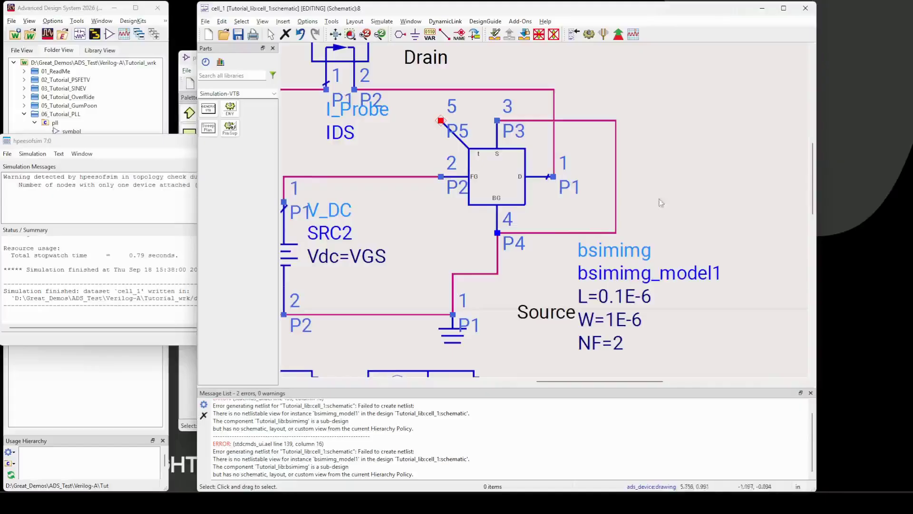
pyautogui.click(589, 34)
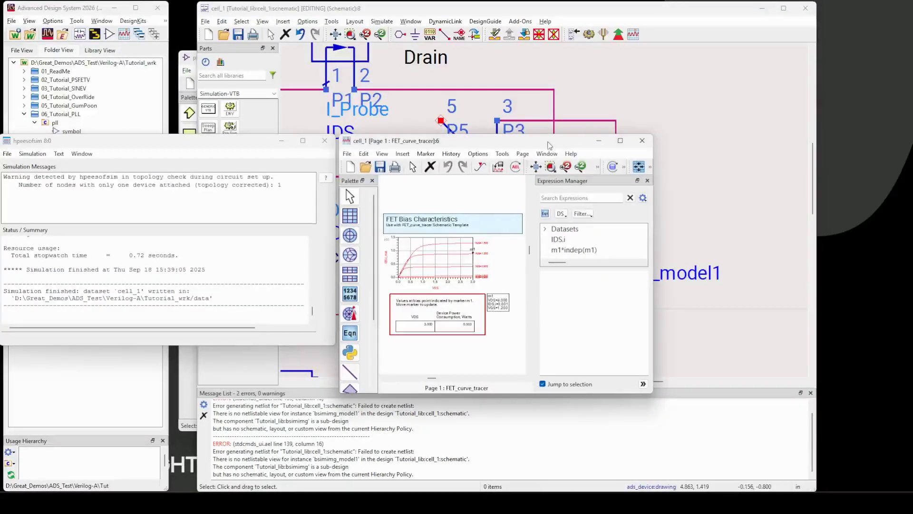
pyautogui.doubleClick(548, 141)
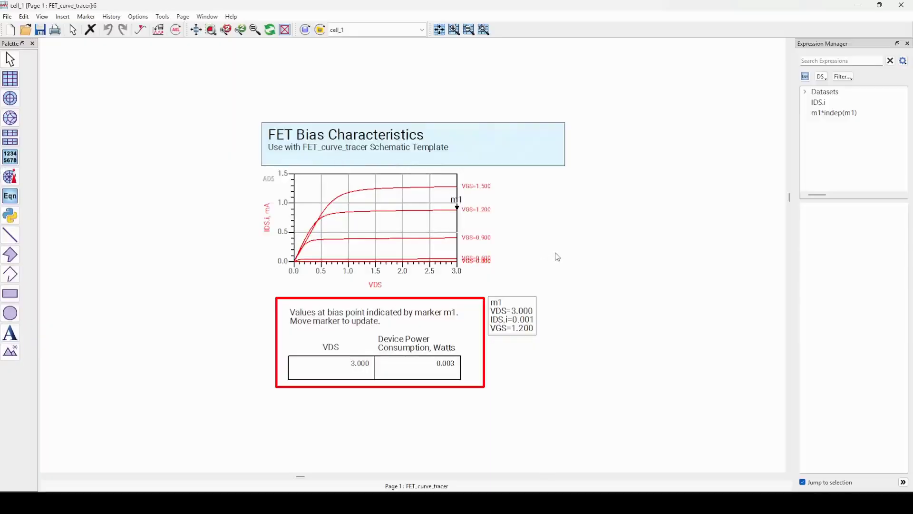